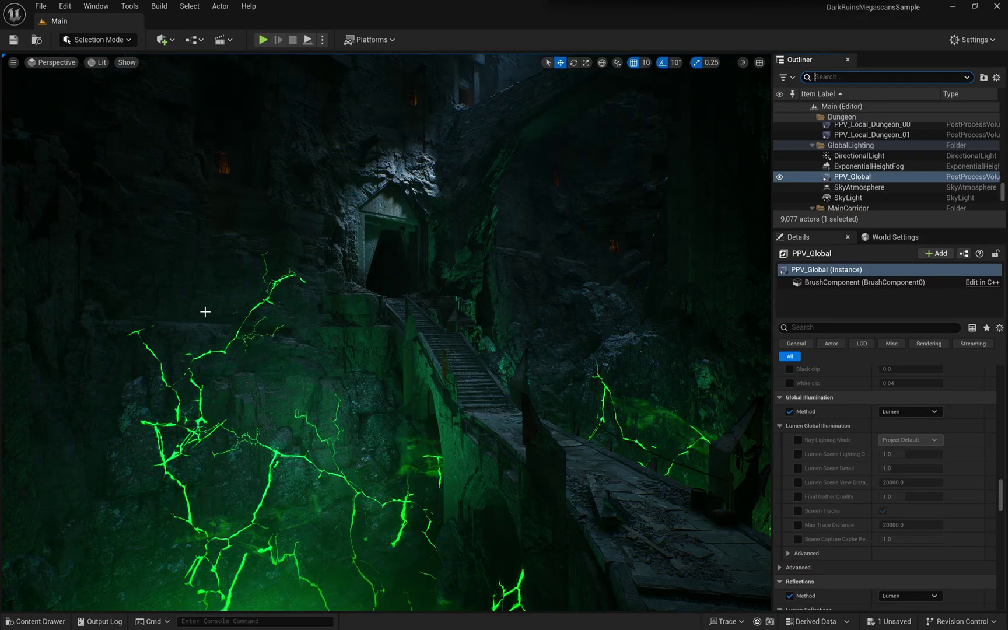
# Set PPV_Global's Global Illumination method to None and inspect the bridge and cliff entrance
pyautogui.moveTo(381, 332); pyautogui.dragTo(368, 331, button='right')
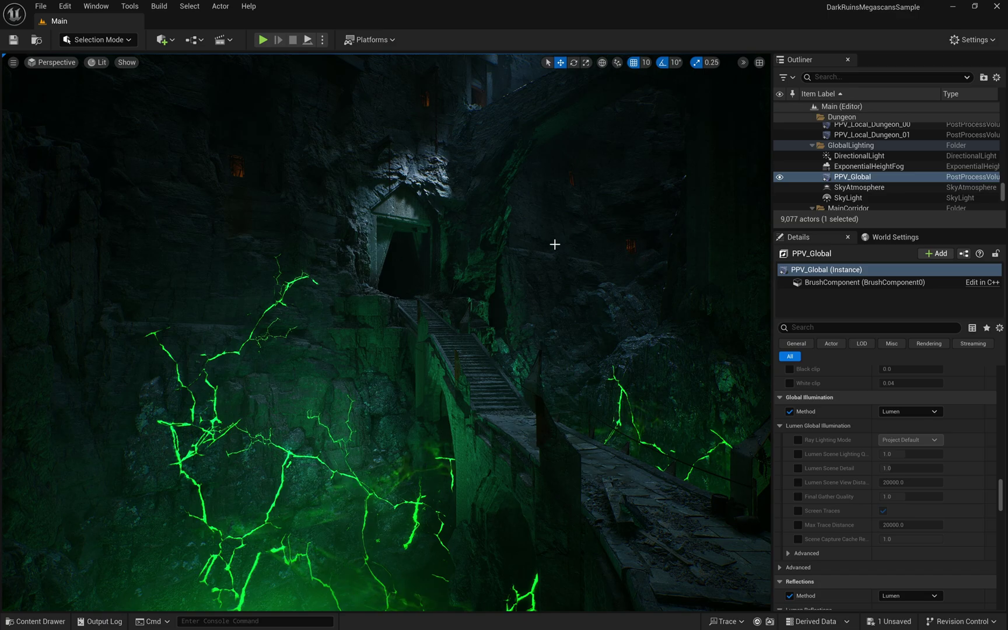
pyautogui.moveTo(513, 219); pyautogui.dragTo(505, 220, button='right')
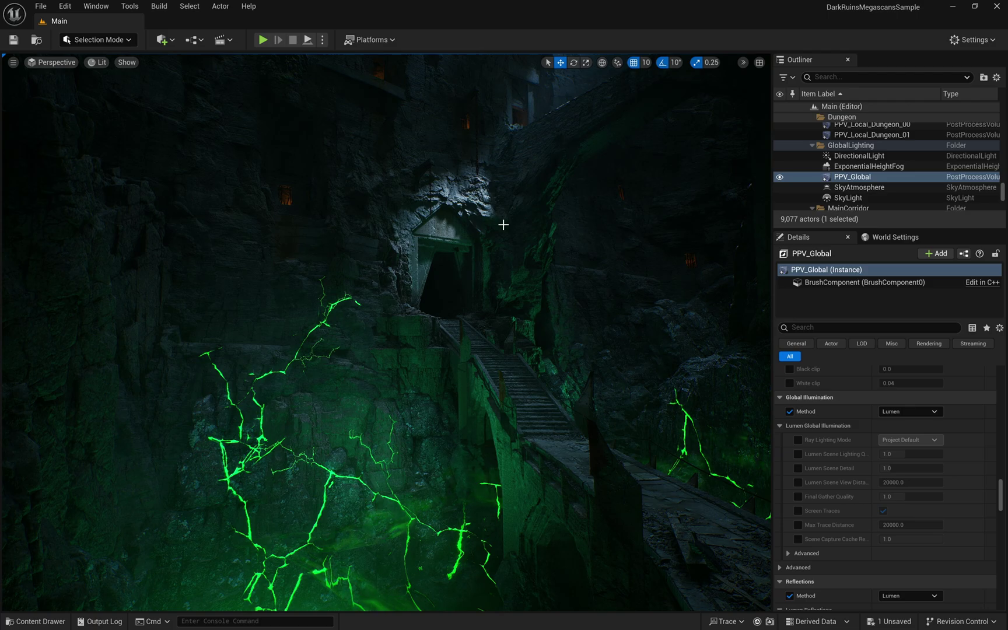
pyautogui.moveTo(365, 274)
pyautogui.mouseDown(button='right')
pyautogui.moveTo(383, 278)
pyautogui.moveTo(387, 255)
pyautogui.moveTo(381, 275)
pyautogui.moveTo(372, 261)
pyautogui.mouseUp(button='right')
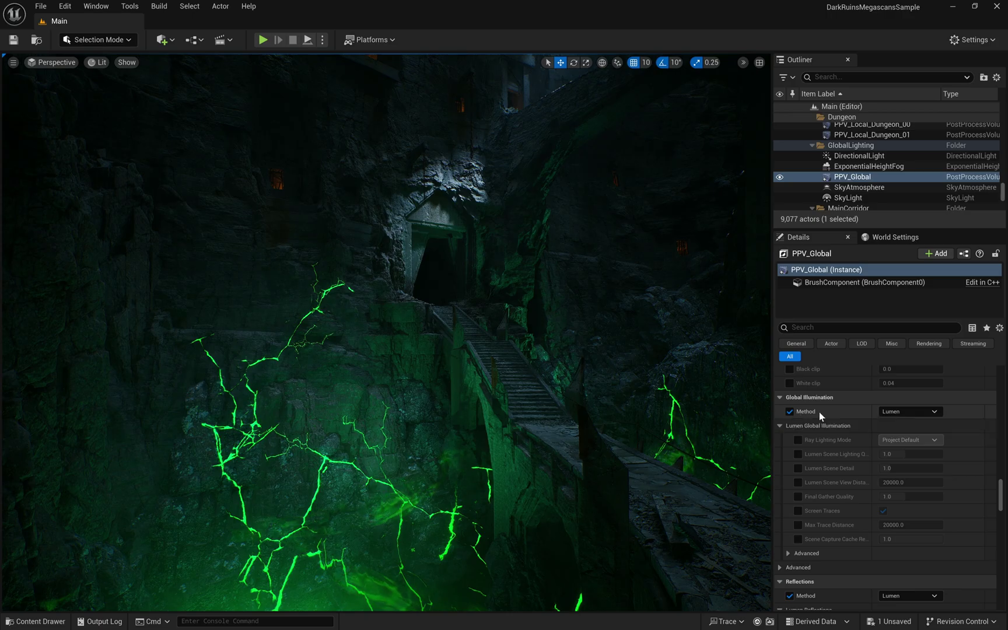
pyautogui.click(904, 412)
pyautogui.click(891, 421)
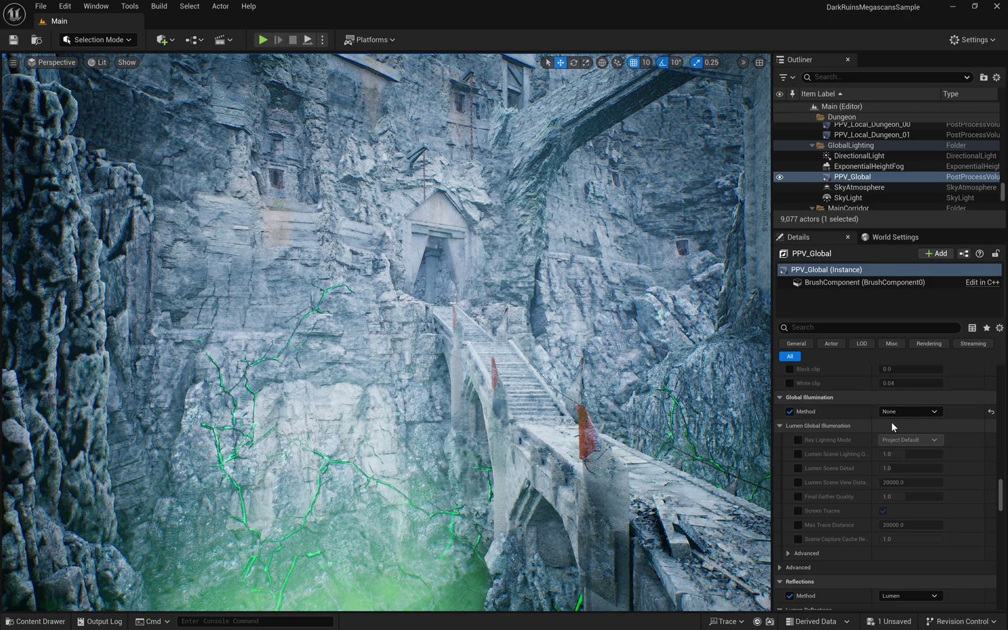
pyautogui.moveTo(387, 332); pyautogui.dragTo(414, 336, button='right')
pyautogui.moveTo(323, 304); pyautogui.dragTo(317, 302, button='right')
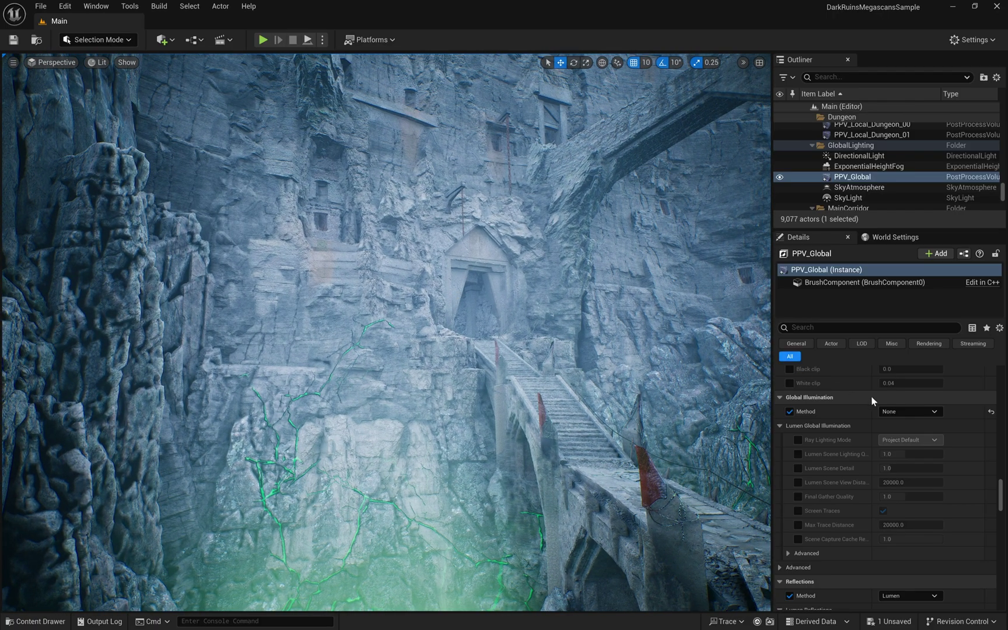
# Set PPV_Global's Global Illumination method back to Lumen and inspect the same cliff area
pyautogui.click(907, 411)
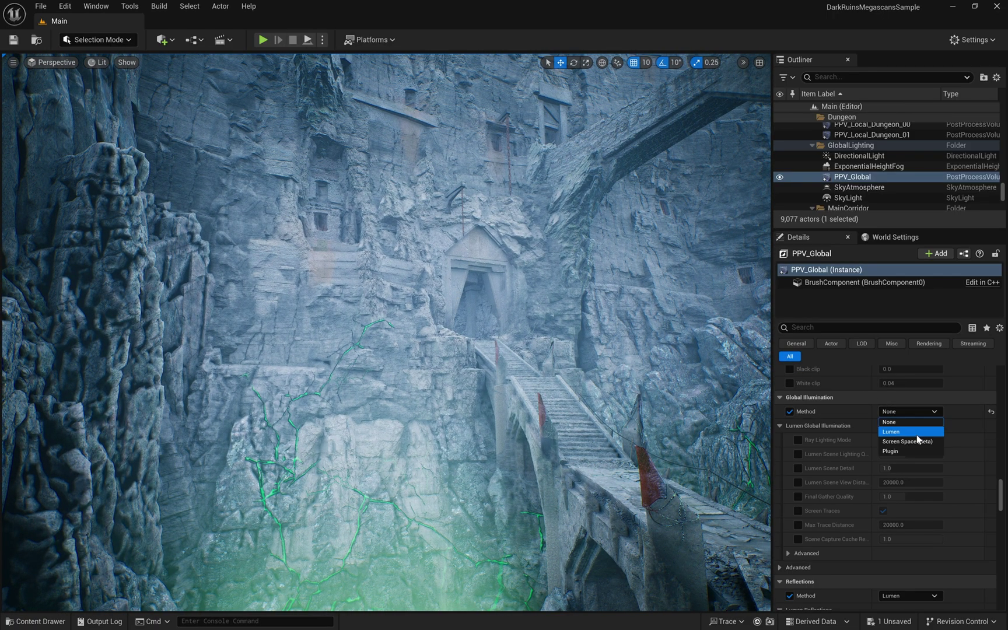
pyautogui.click(916, 433)
pyautogui.moveTo(480, 308); pyautogui.dragTo(513, 308, button='right')
pyautogui.moveTo(407, 299); pyautogui.dragTo(364, 292, button='right')
pyautogui.moveTo(578, 266); pyautogui.dragTo(526, 259, button='right')
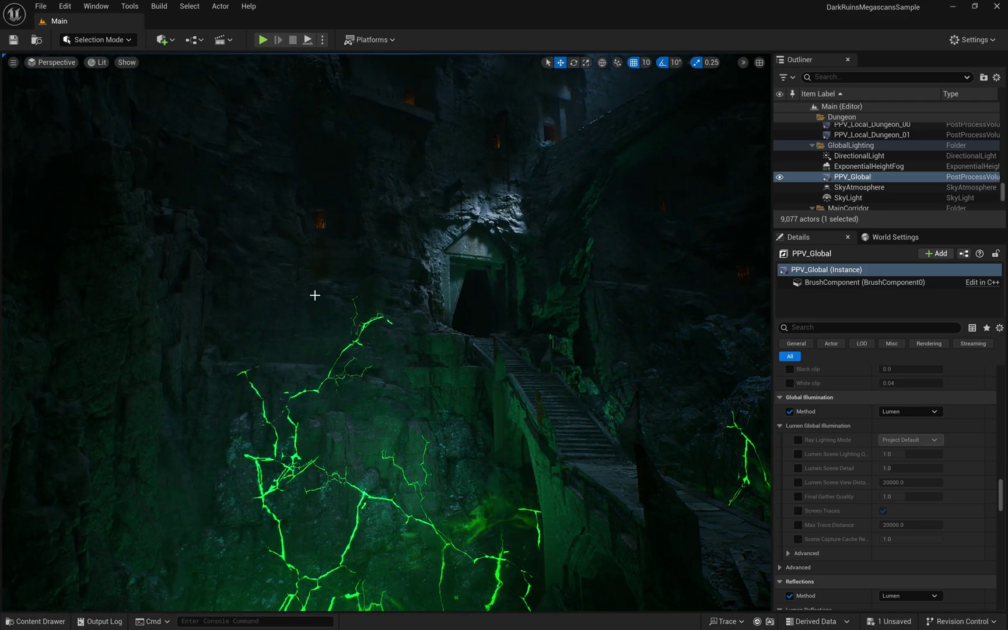
pyautogui.moveTo(328, 243); pyautogui.dragTo(270, 247, button='right')
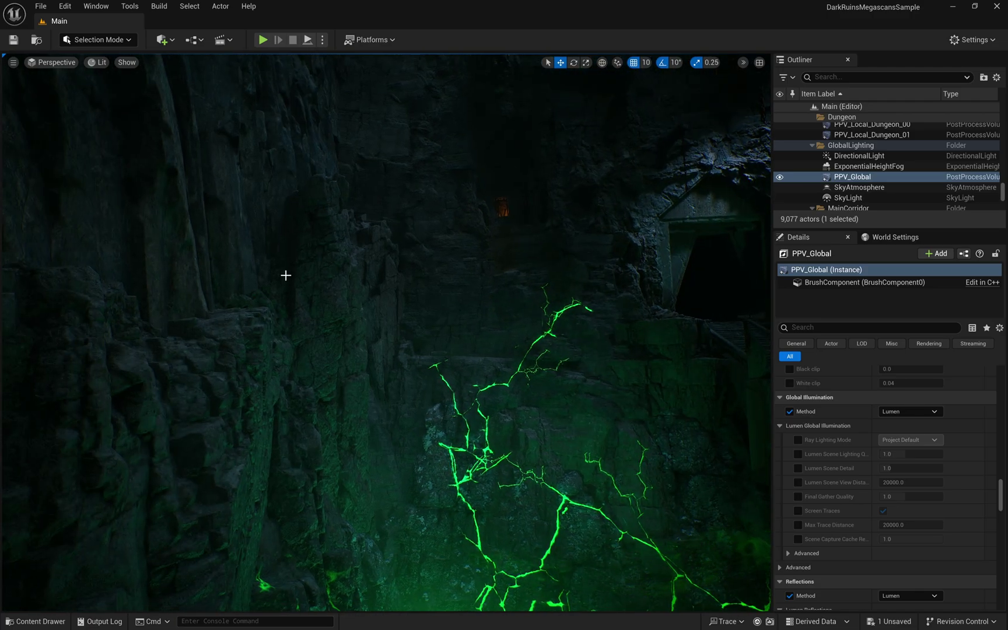
pyautogui.moveTo(521, 123); pyautogui.dragTo(750, 79, button='right')
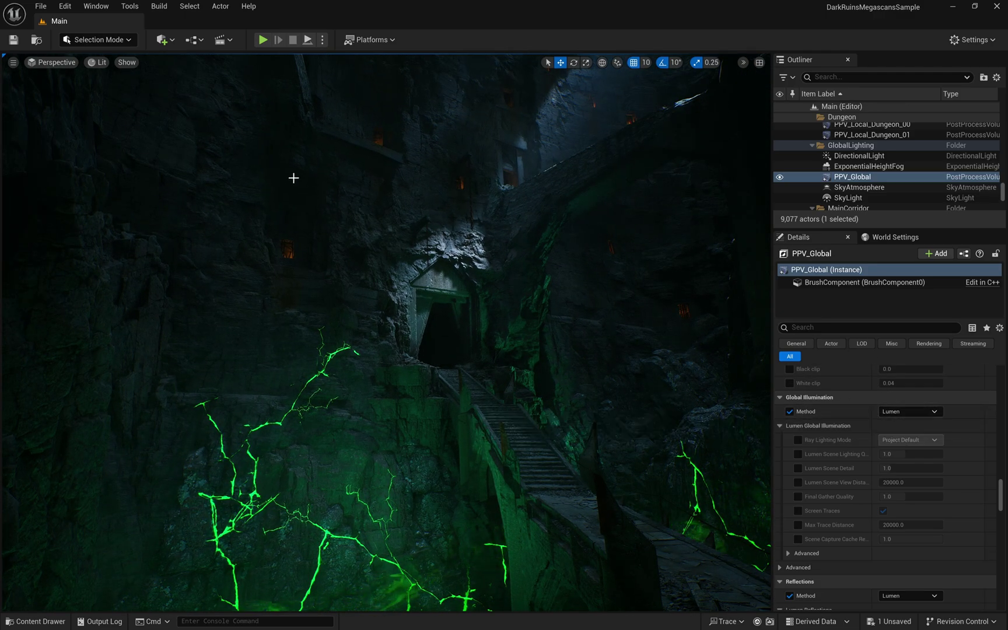
# Show the Ambient Occlusion buffer visualization in the viewport and return to the Lit view mode
pyautogui.click(98, 61)
pyautogui.moveTo(141, 280)
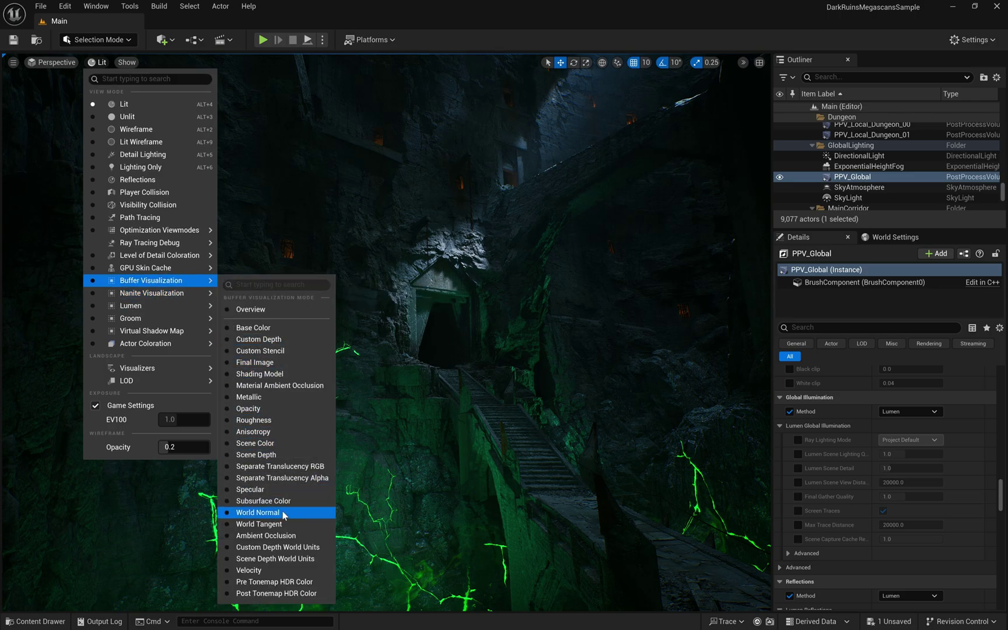
pyautogui.click(283, 535)
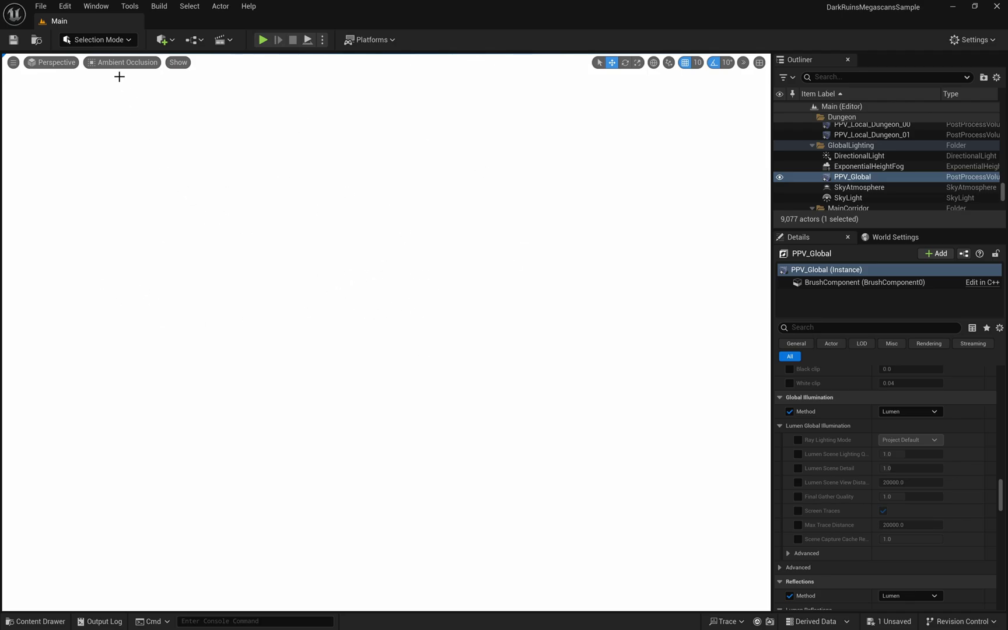
pyautogui.hotkey('alt', '4')
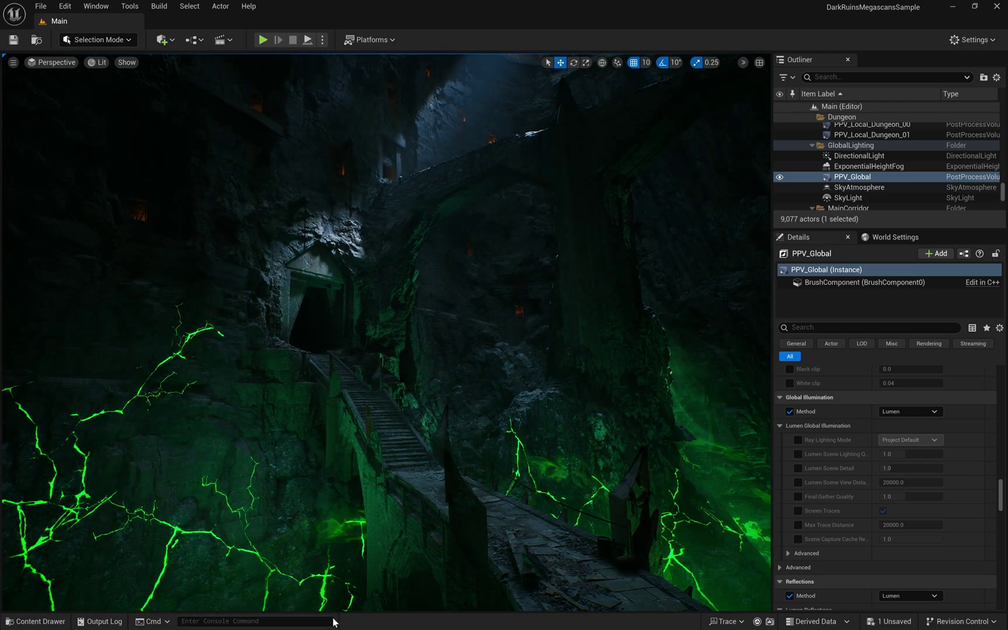
# Switch to Notepad for the SSAO command and run r.Lumen.DiffuseIndirect.SSAO 1 in the Unreal console
pyautogui.press('super')
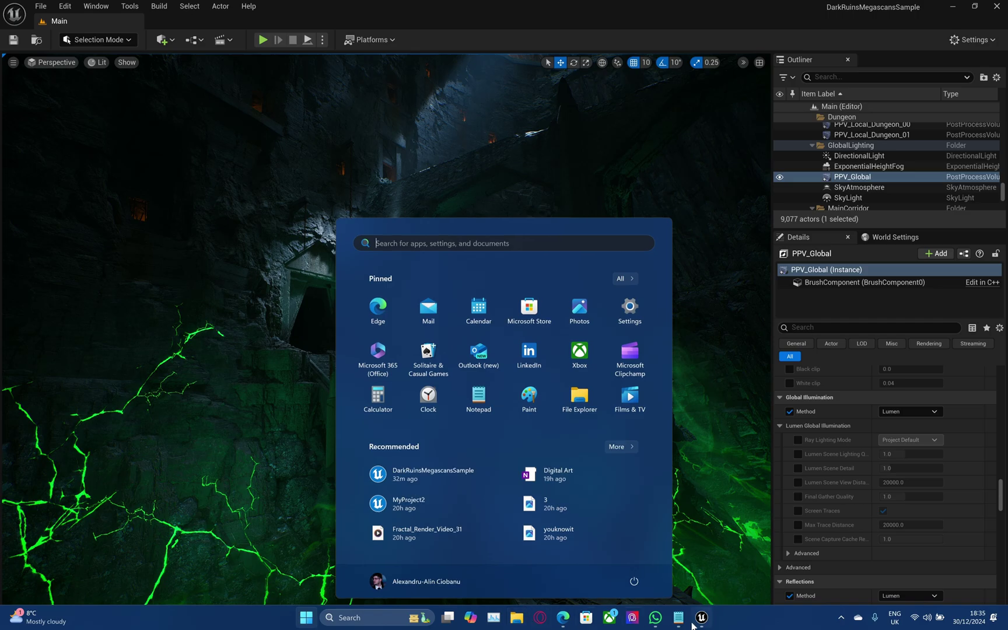
pyautogui.click(679, 617)
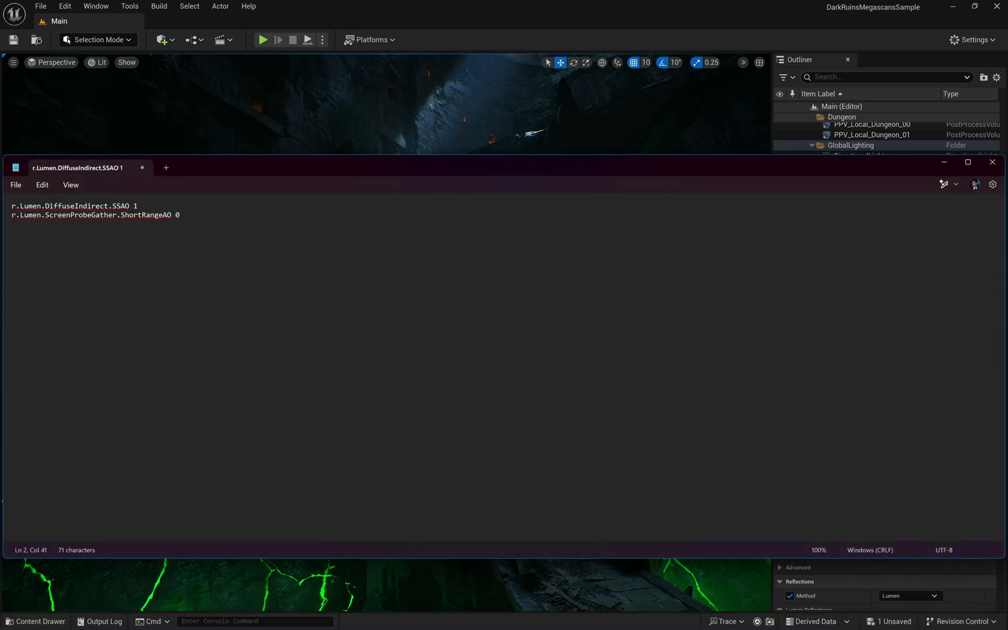
pyautogui.moveTo(139, 207); pyautogui.dragTo(39, 202)
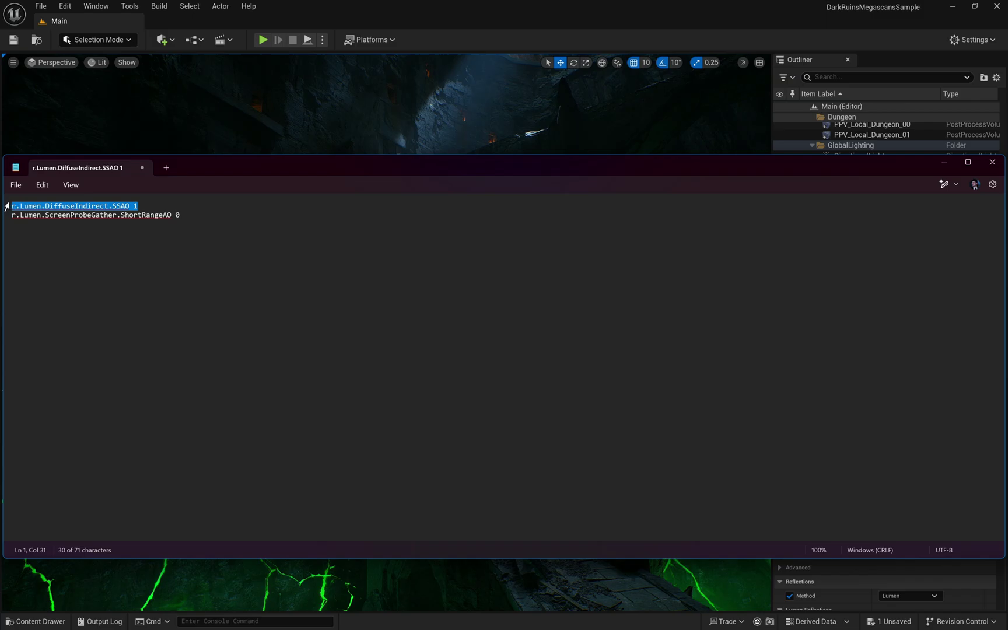
pyautogui.click(255, 618)
pyautogui.write('r.Lumen.DiffuseIndirect.SSAO 1')
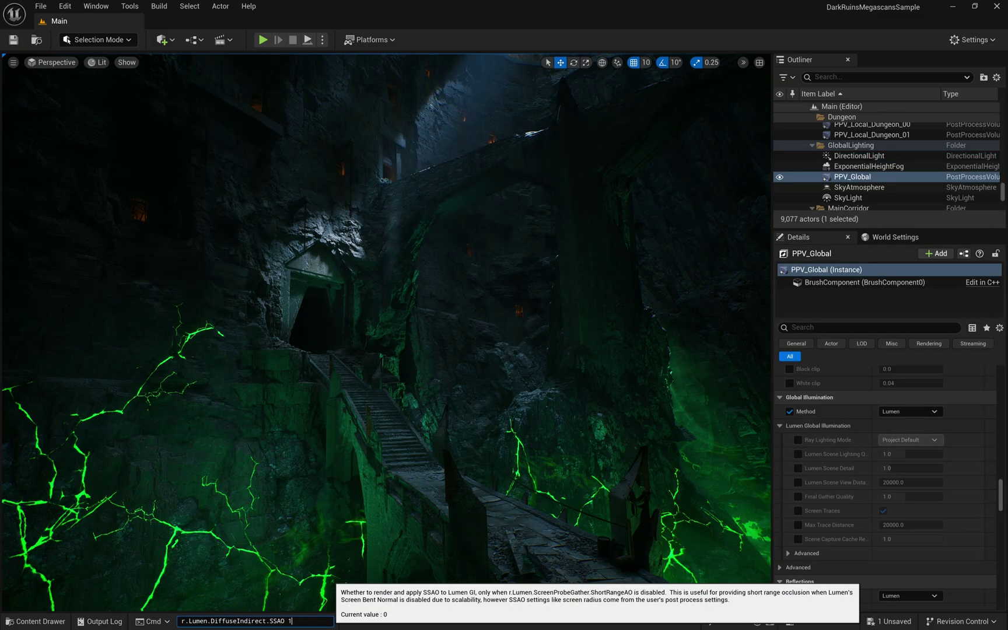
pyautogui.press('Return')
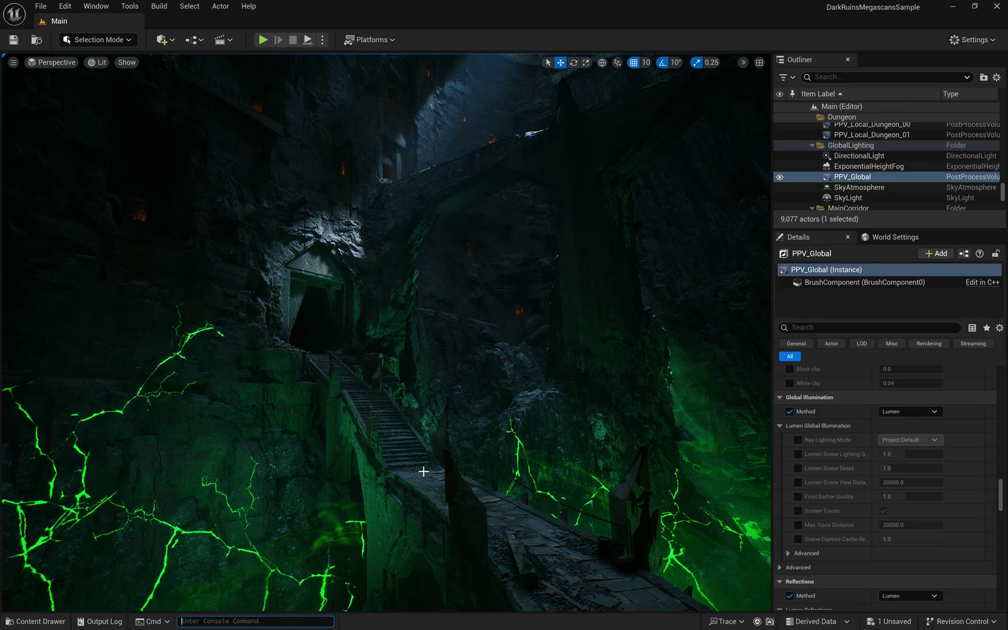
# Copy r.Lumen.ScreenProbeGather.ShortRangeAO 0 from the Notepad file and run it in the Unreal console
pyautogui.hotkey('alt', 'Tab')
pyautogui.click(154, 215)
pyautogui.moveTo(181, 214); pyautogui.dragTo(17, 225)
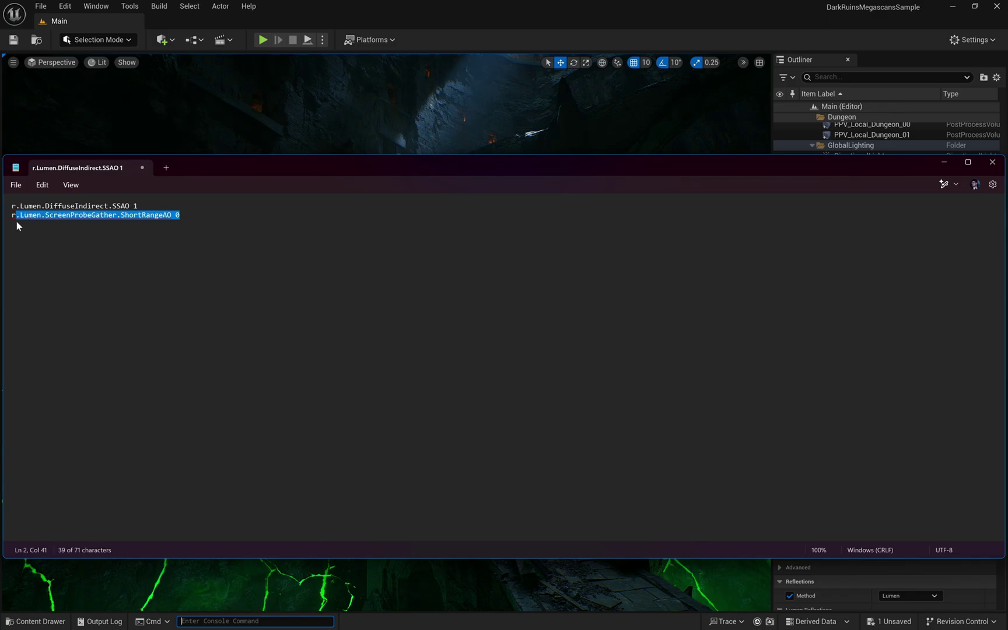
pyautogui.hotkey('ctrl', 'c')
pyautogui.hotkey('alt', 'Tab')
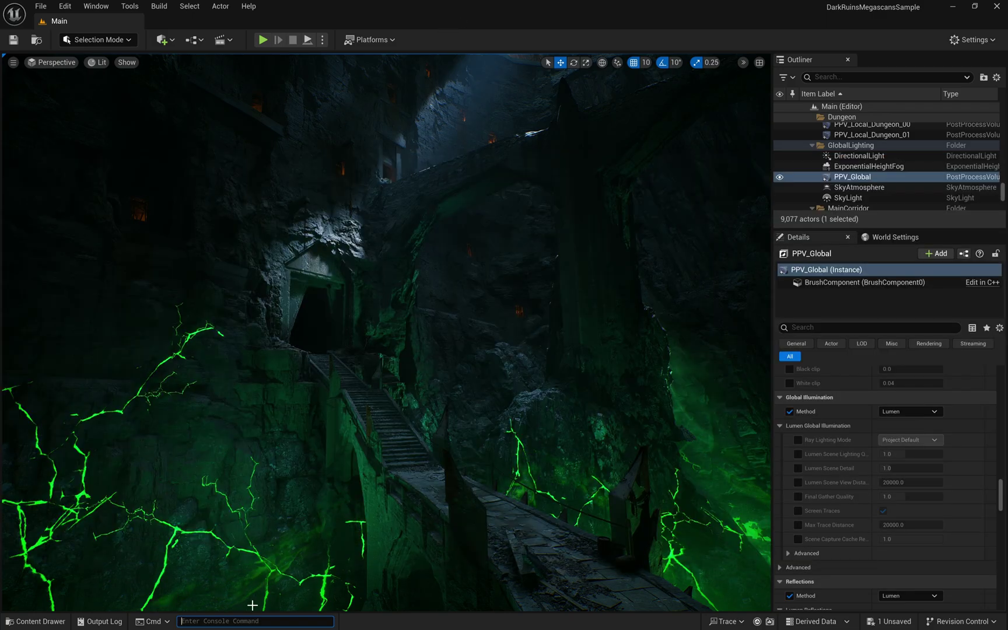
pyautogui.hotkey('ctrl', 'v')
pyautogui.press('Return')
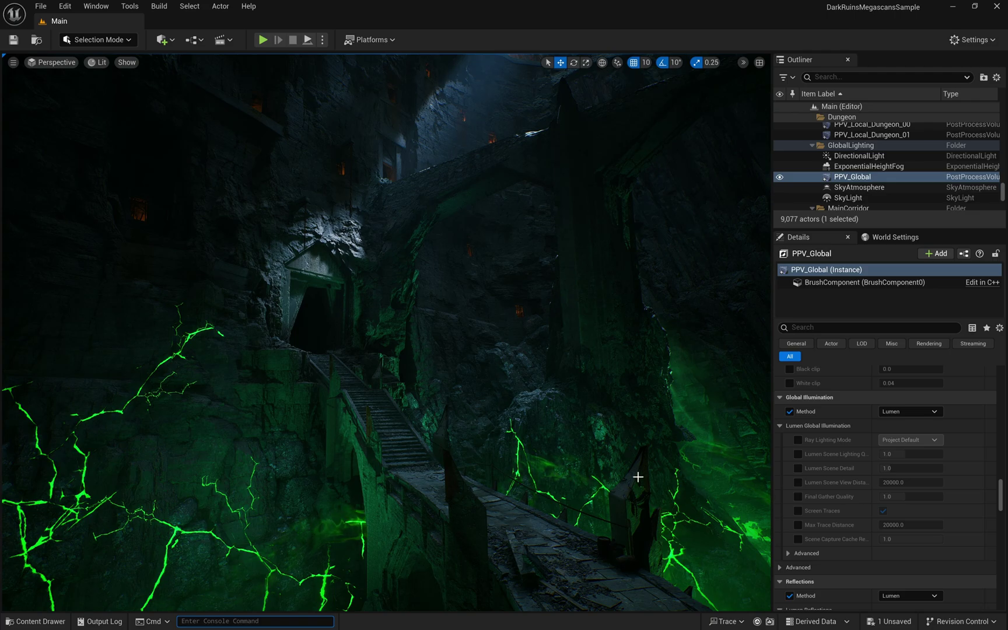
pyautogui.moveTo(293, 360); pyautogui.dragTo(227, 368, button='right')
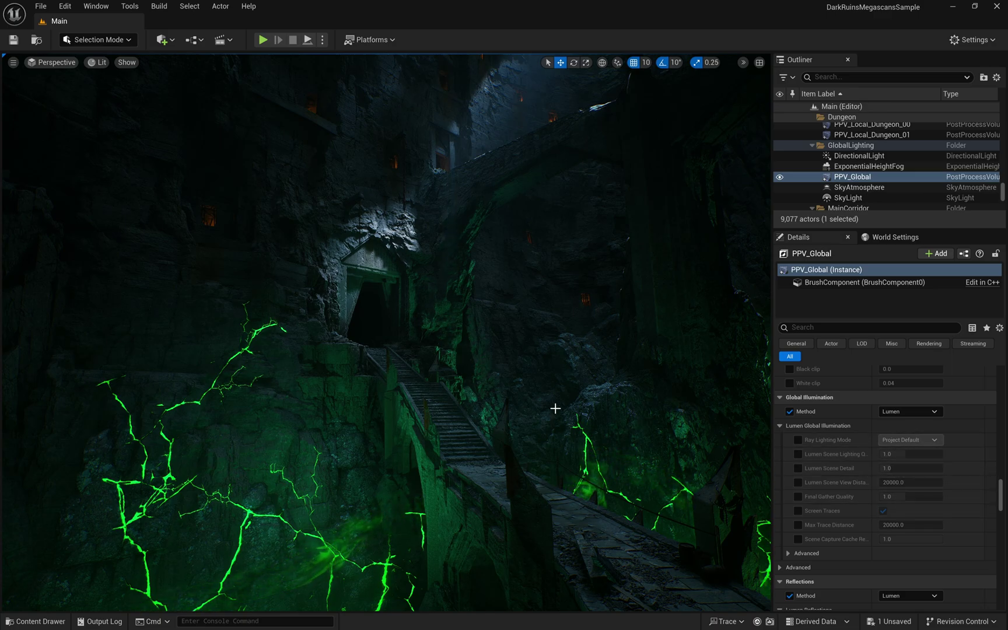
pyautogui.moveTo(555, 408); pyautogui.dragTo(525, 412, button='right')
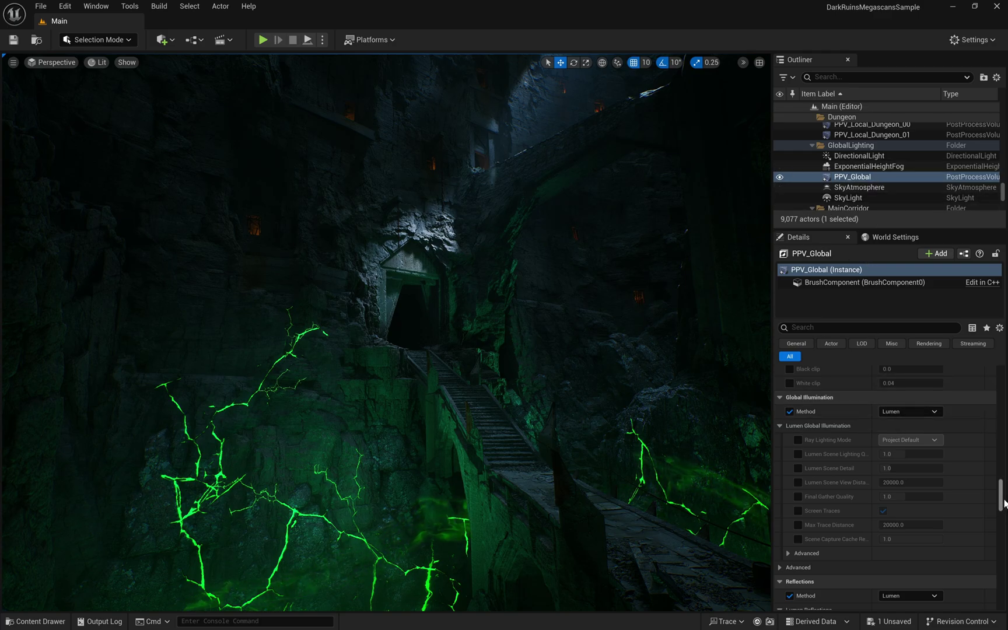
# Look for PPV_Global's ambient occlusion settings by filtering its properties for "ambient"
pyautogui.scroll(-10, 953, 508)
pyautogui.scroll(-10, 953, 508)
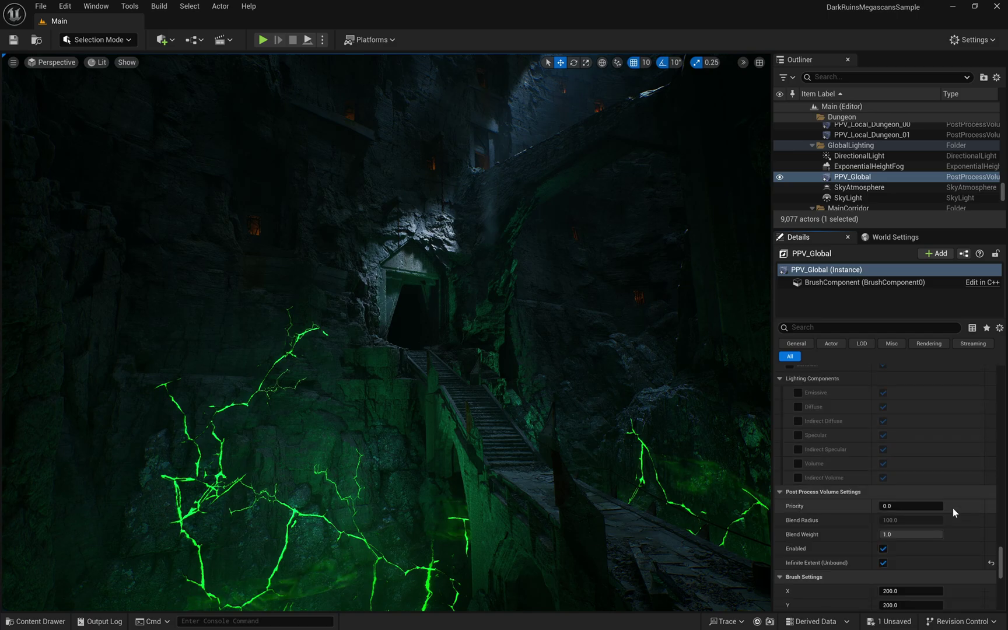
pyautogui.scroll(1, 881, 417)
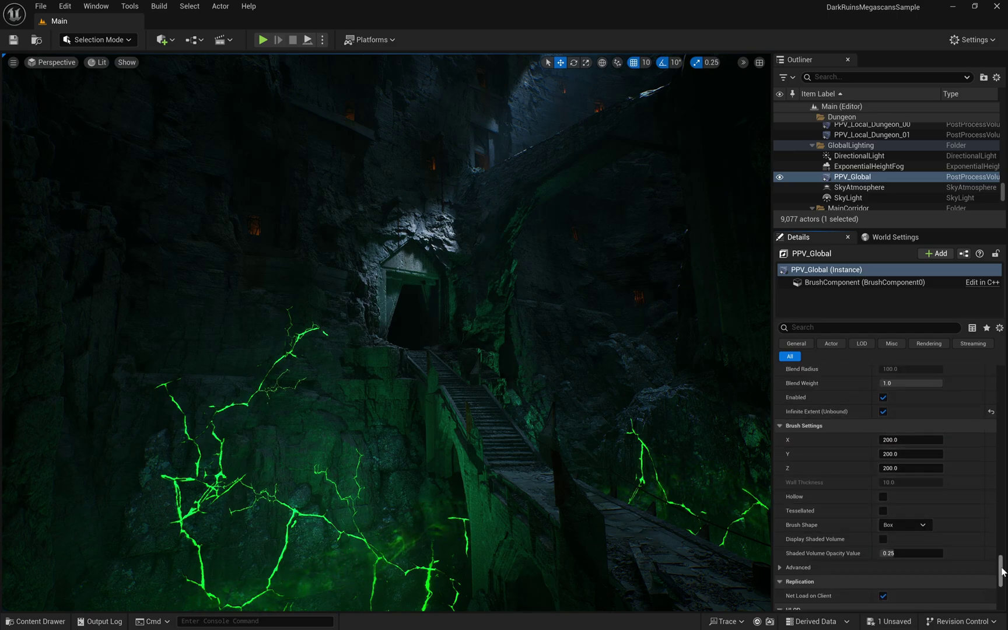
pyautogui.moveTo(1002, 571); pyautogui.dragTo(992, 505)
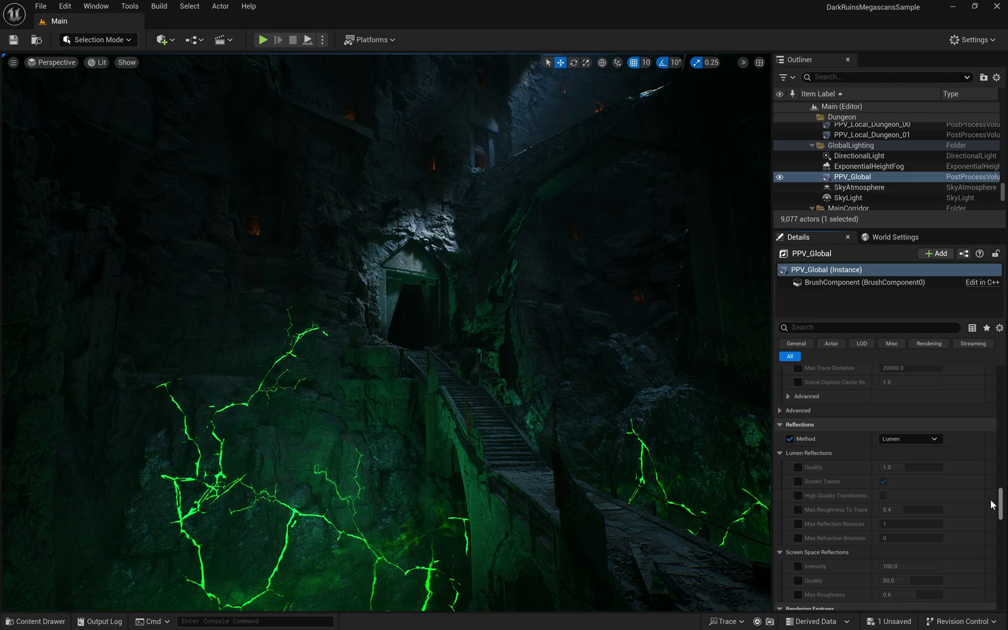
pyautogui.scroll(5, 951, 490)
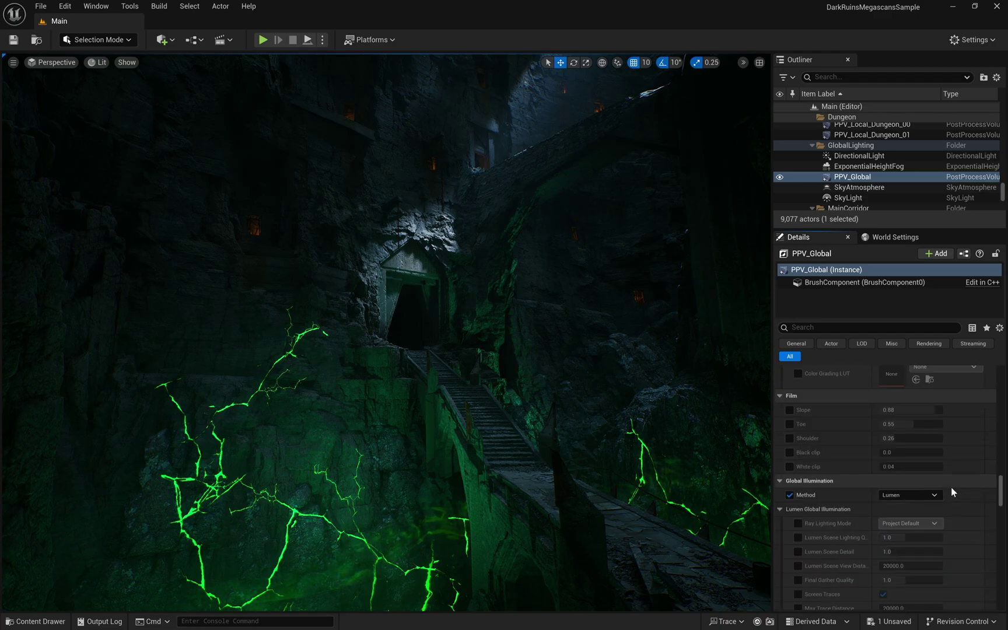
pyautogui.scroll(6, 918, 485)
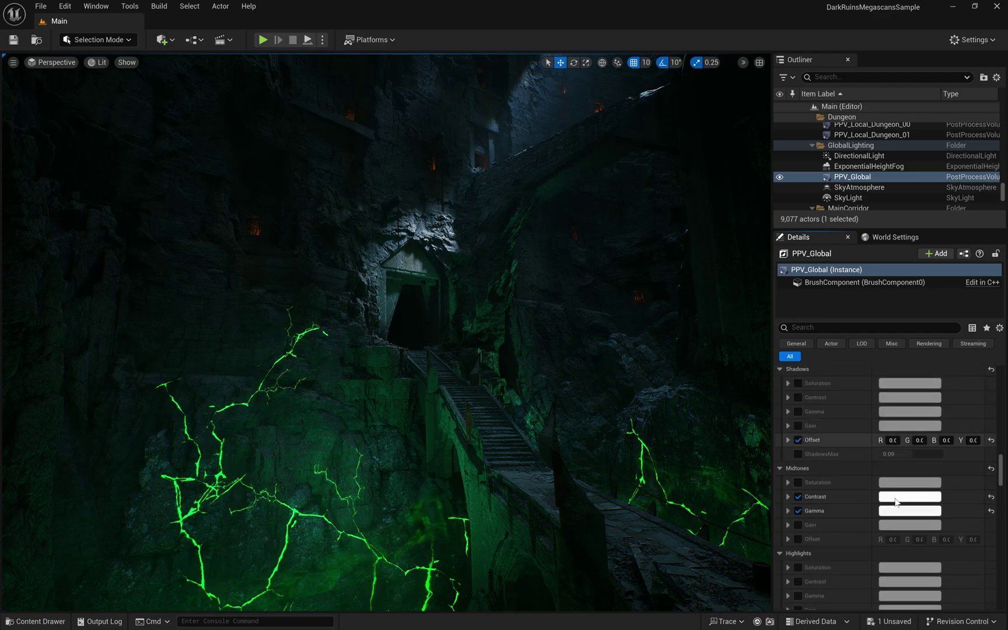
pyautogui.scroll(-10, 894, 501)
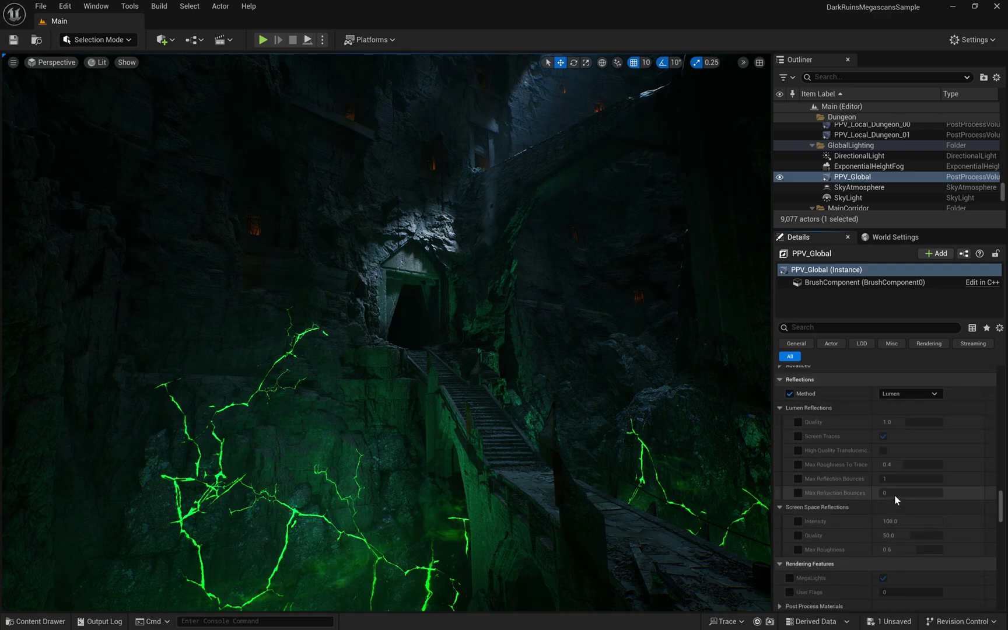
pyautogui.scroll(-4, 895, 500)
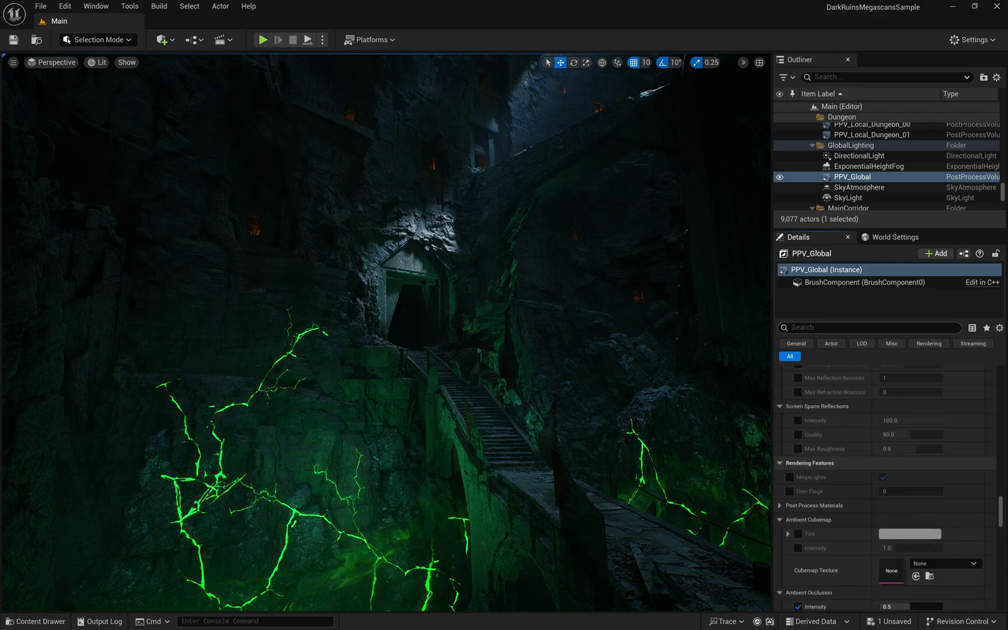
pyautogui.write('ambient')
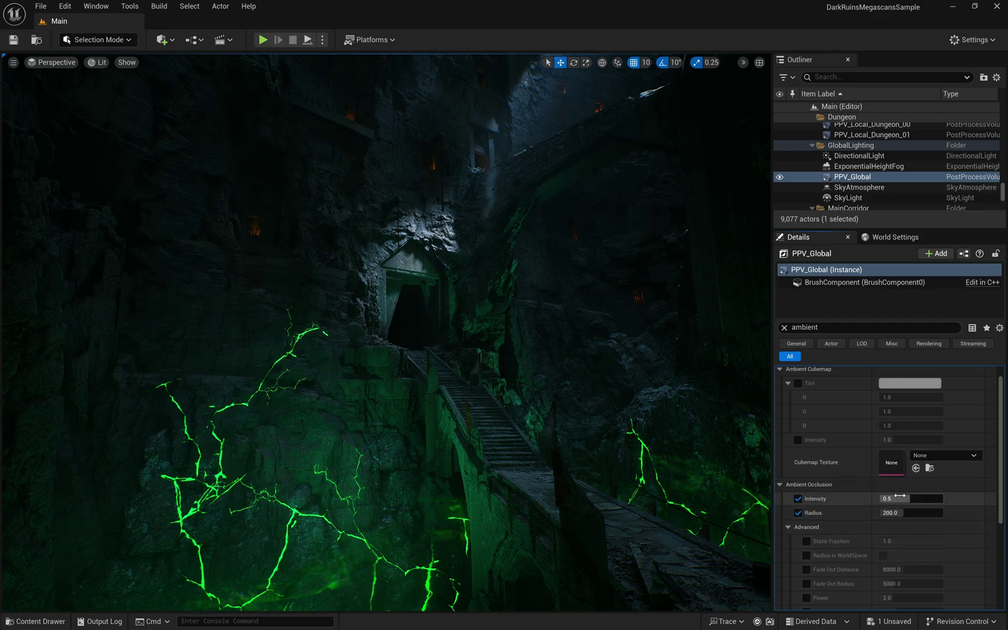
# Switch the Ambient Occlusion intensity override off and on, try intensity 0.0, and set it to 1.0 while viewing the bridge stairs
pyautogui.click(797, 498)
pyautogui.click(798, 498)
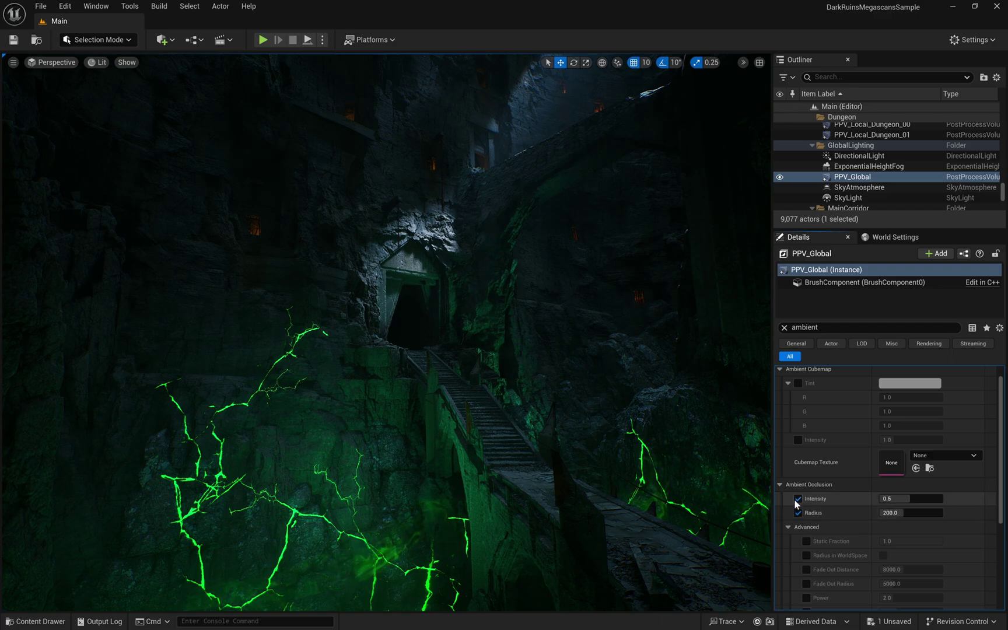
pyautogui.moveTo(910, 498); pyautogui.dragTo(904, 498)
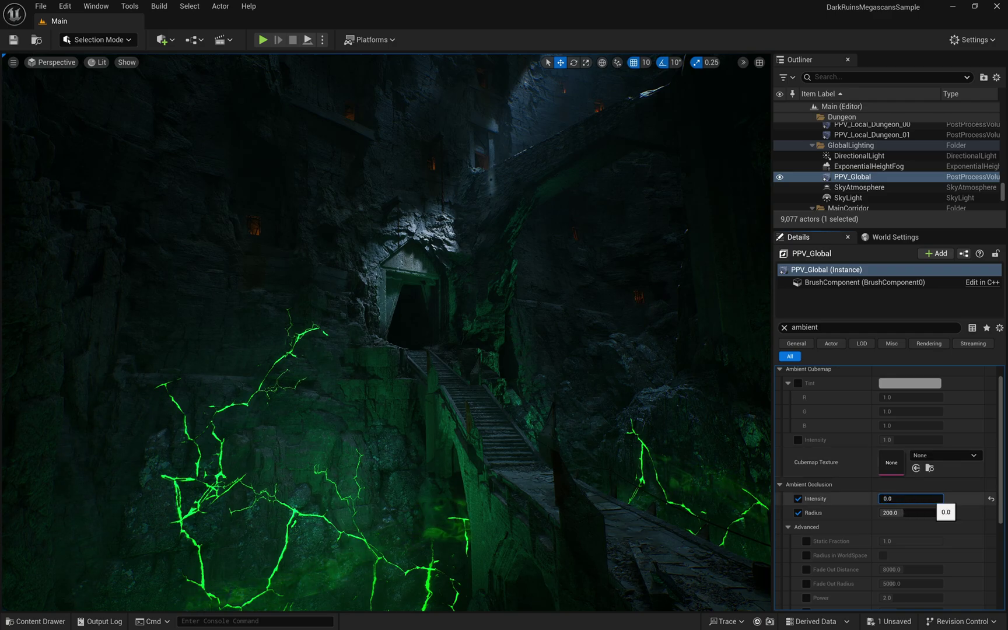
pyautogui.press('Return')
pyautogui.moveTo(367, 315); pyautogui.dragTo(341, 307, button='right')
pyautogui.moveTo(279, 385); pyautogui.dragTo(443, 504, button='right')
pyautogui.moveTo(285, 408); pyautogui.dragTo(426, 397, button='right')
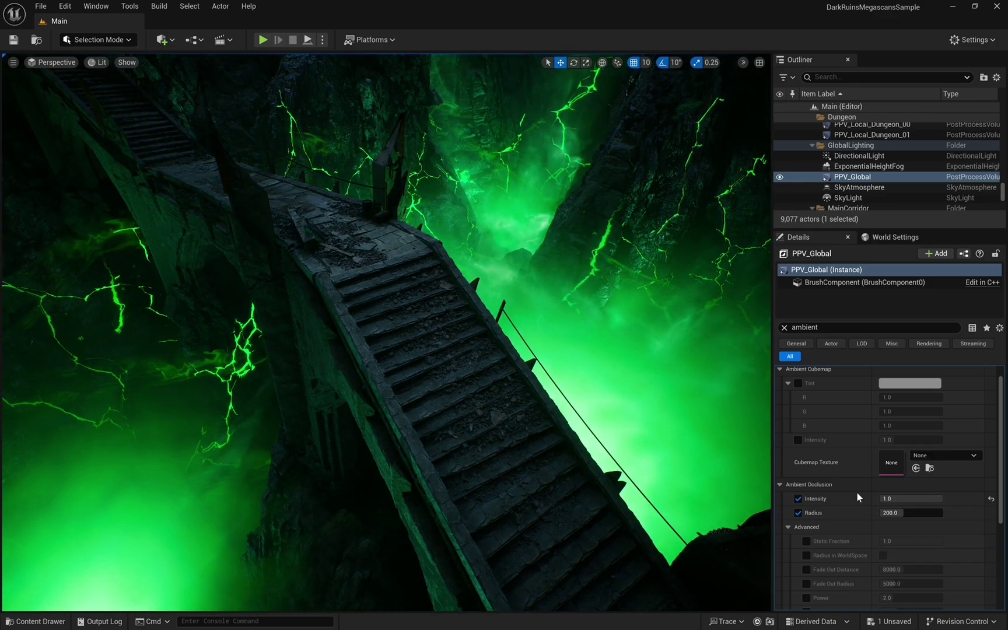
# Compare the bridge stairs with Ambient Occlusion intensity at 0, and restore the intensity to 1.0
pyautogui.click(911, 502)
pyautogui.write('0')
pyautogui.press('Return')
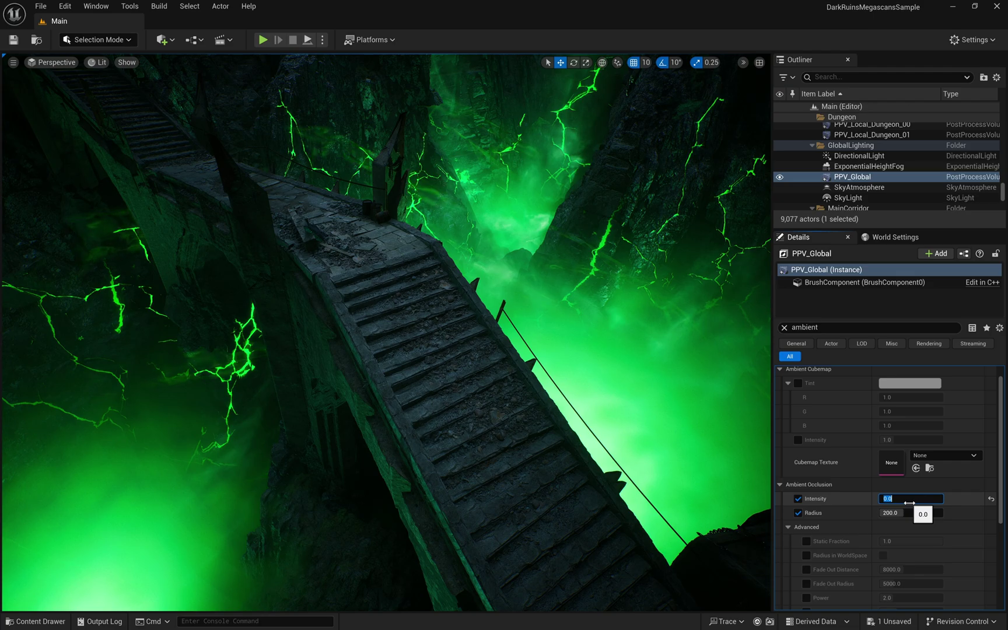
pyautogui.press('Return')
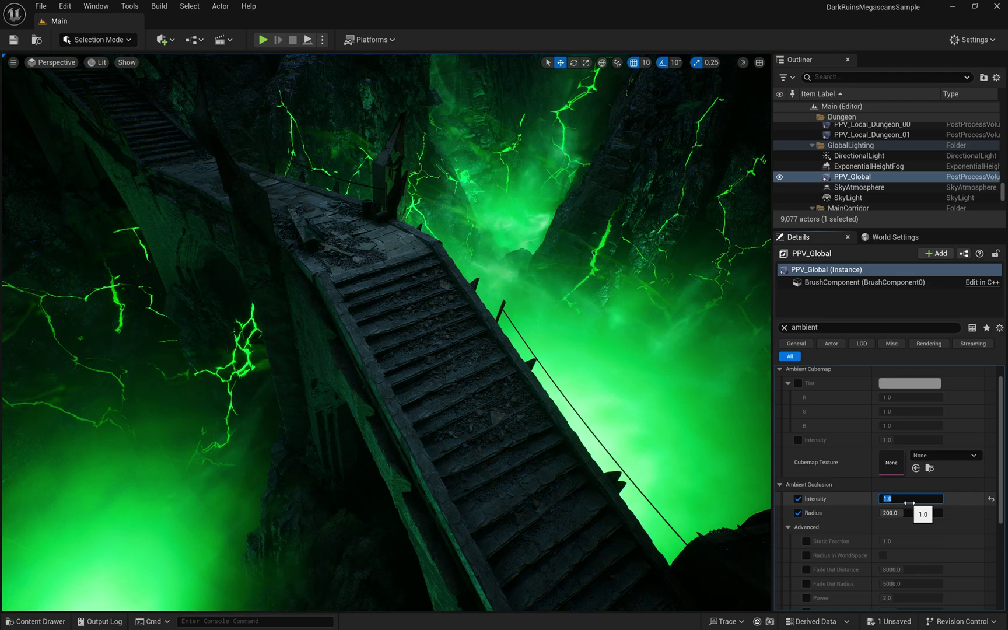
# Set PPV_Global's Ambient Occlusion radius to 100 and switch the viewport to the Ambient Occlusion buffer visualization
pyautogui.click(937, 512)
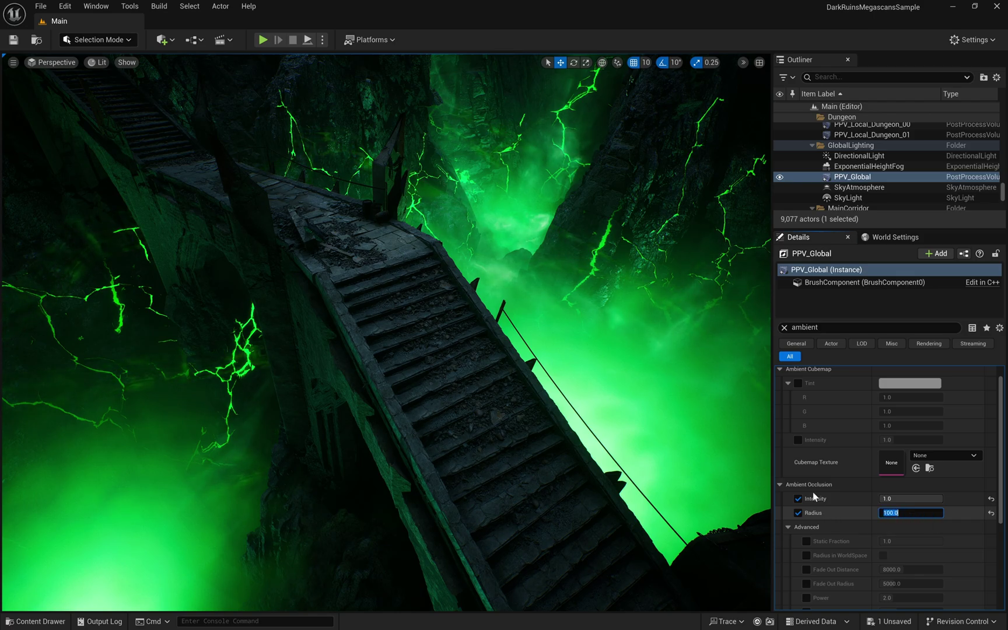
pyautogui.moveTo(548, 176); pyautogui.dragTo(295, 216, button='right')
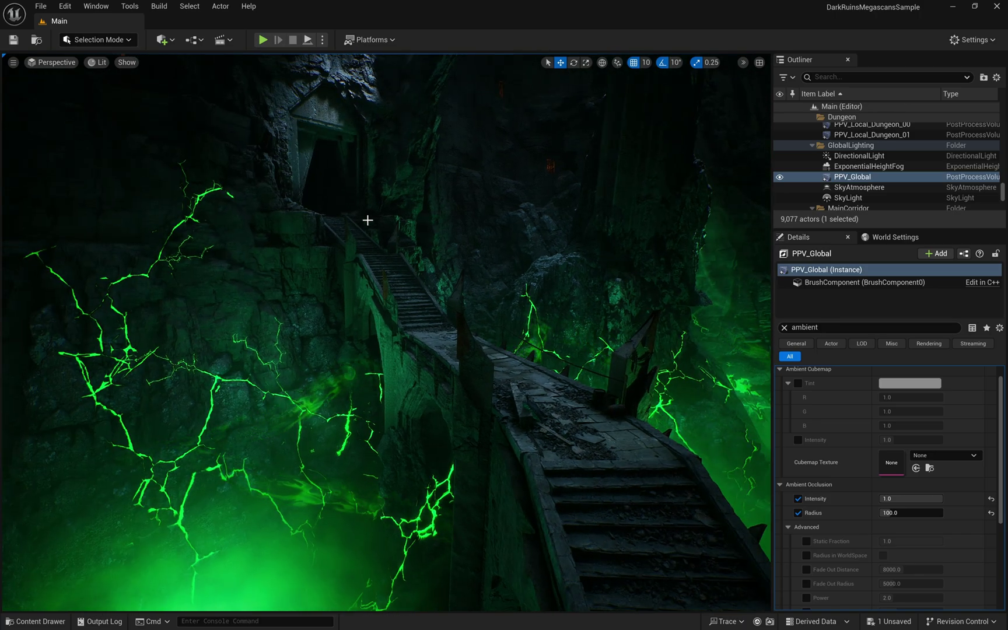
pyautogui.click(104, 61)
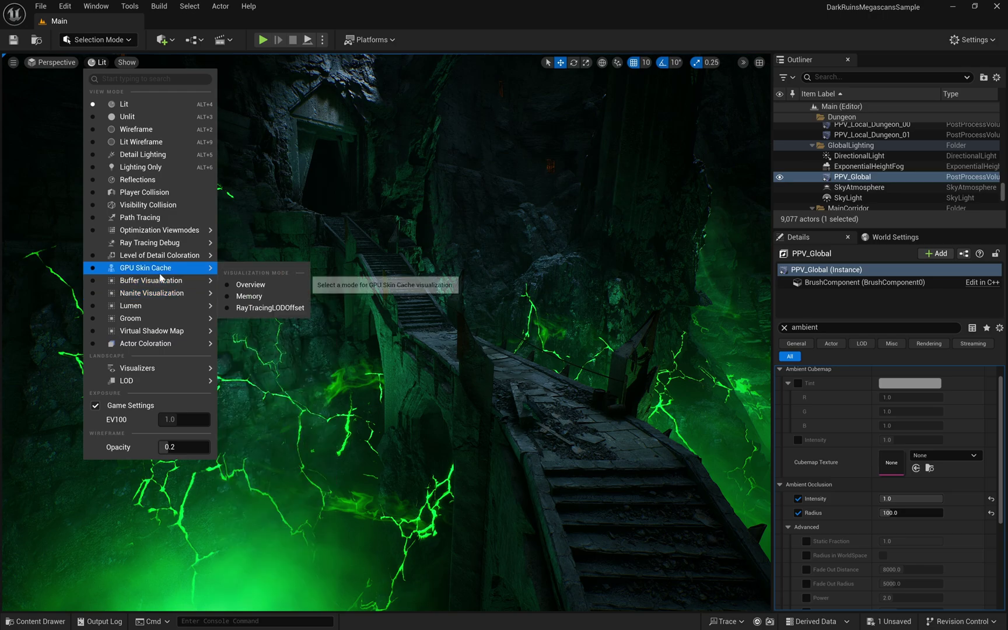
pyautogui.moveTo(206, 285)
pyautogui.click(271, 535)
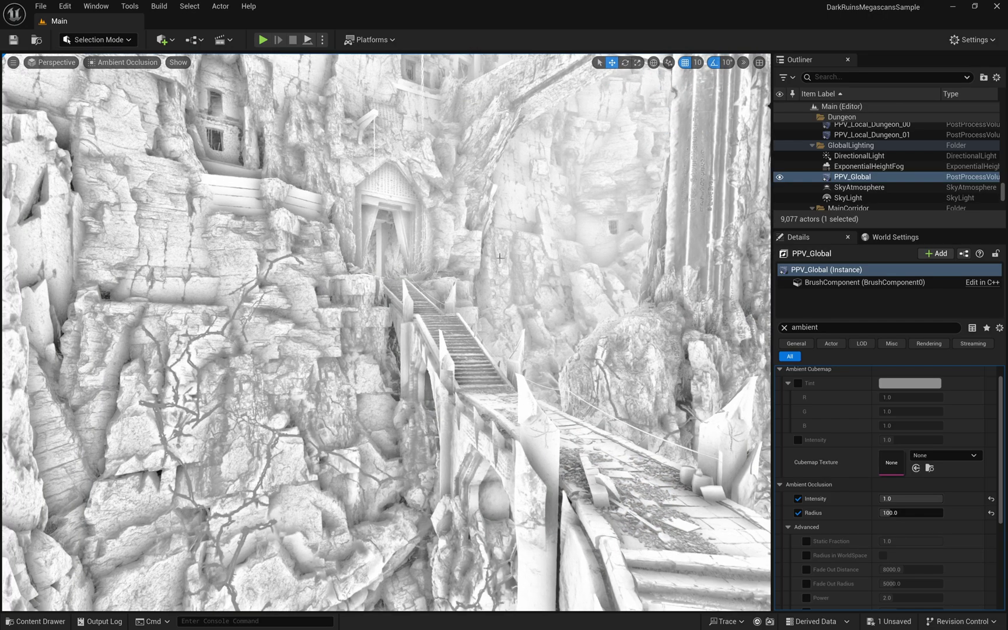
# Examine the ambient occlusion pass on the cliff face, the bridge and the stairs leading up to the temple doorway
pyautogui.press('d')
pyautogui.moveTo(326, 277); pyautogui.dragTo(268, 271, button='right')
pyautogui.press('a')
pyautogui.press('w')
pyautogui.press('q')
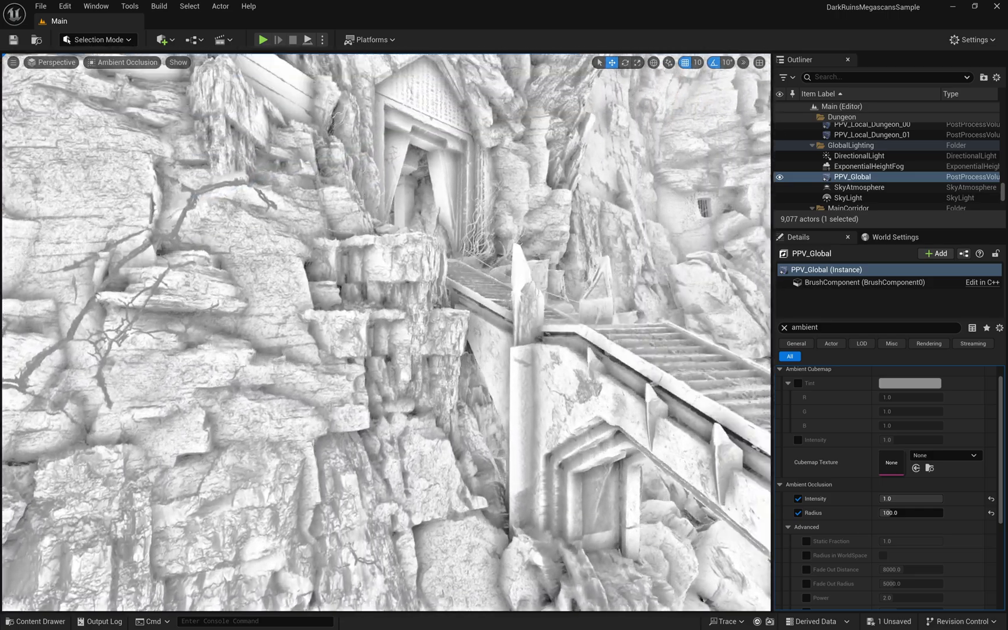
pyautogui.moveTo(385, 333); pyautogui.dragTo(373, 333, button='right')
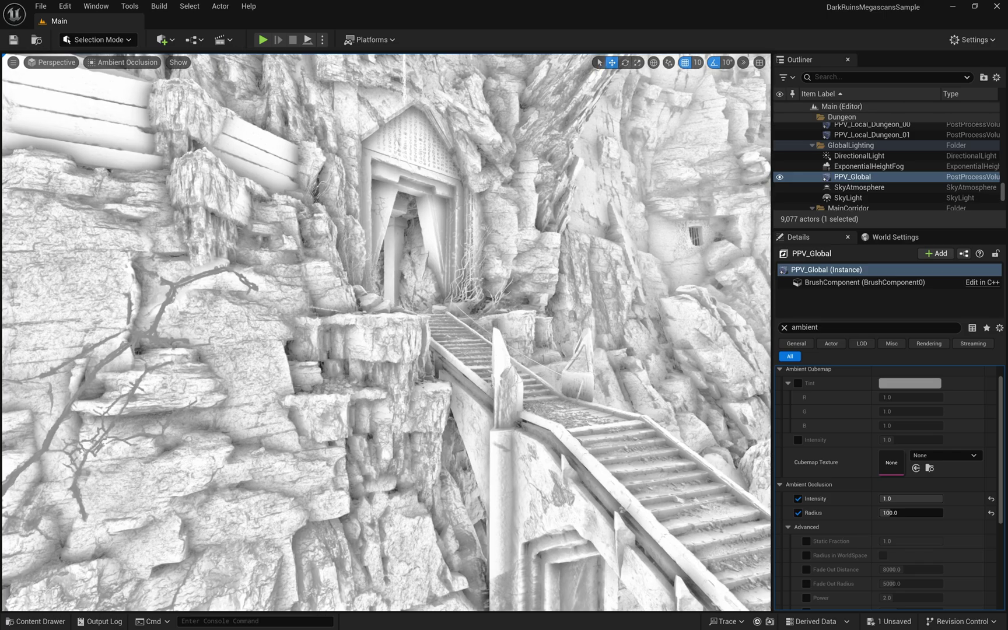
pyautogui.press('d')
pyautogui.moveTo(373, 333); pyautogui.dragTo(336, 310, button='right')
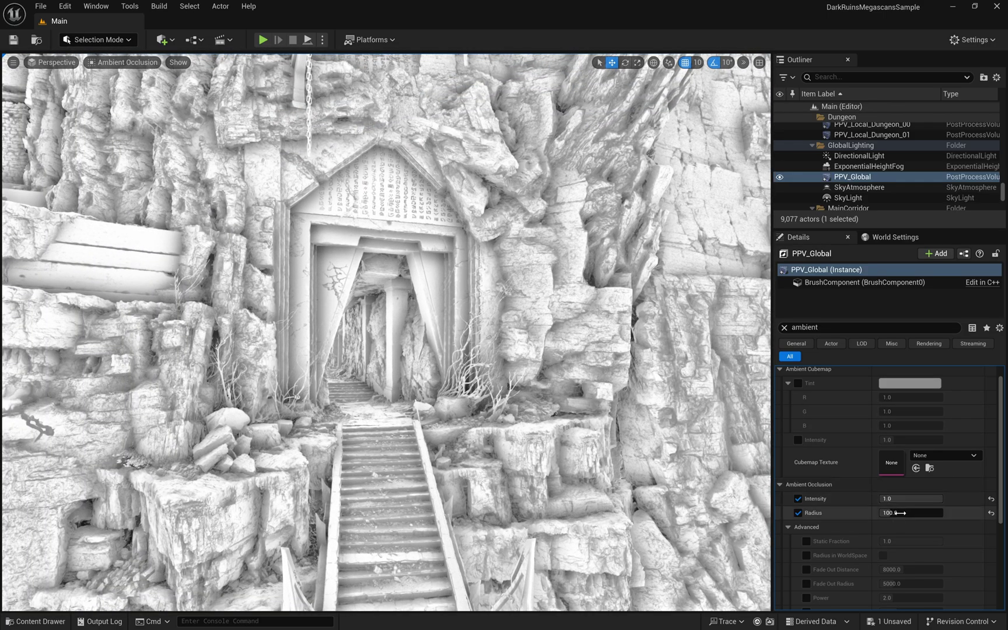
# Try Ambient Occlusion radius values of 200, 100 and 5 on the temple doorway in the occlusion visualization
pyautogui.write('0')
pyautogui.press('Return')
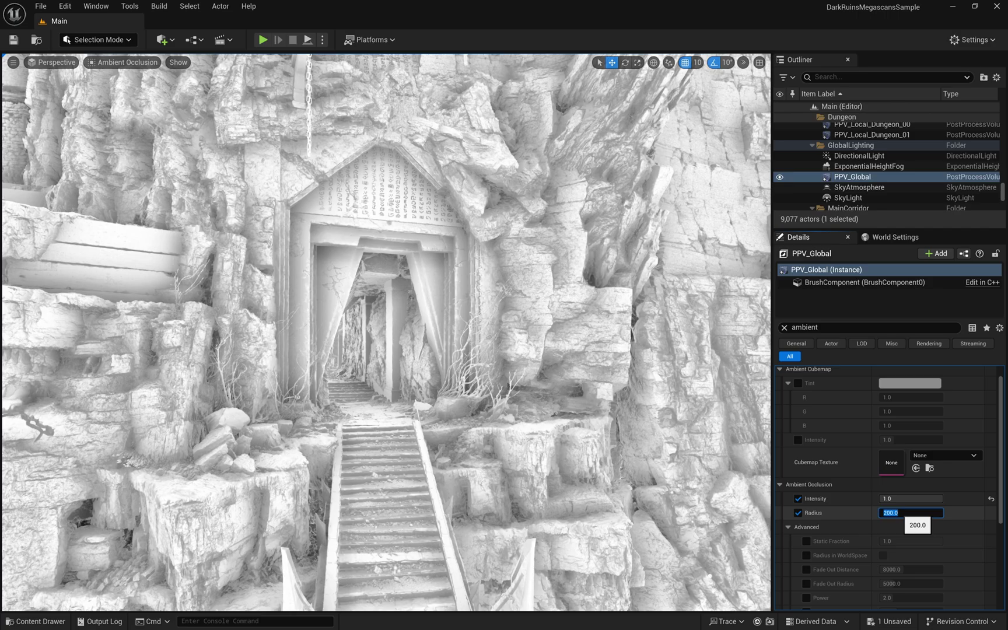
pyautogui.write('100')
pyautogui.press('Return')
pyautogui.write('5')
pyautogui.press('Return')
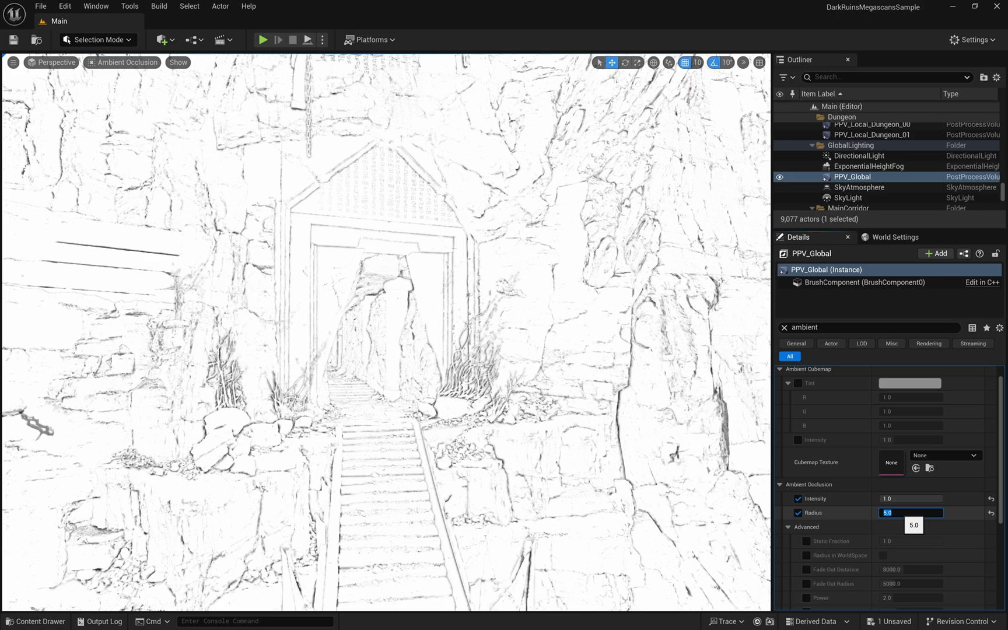
# Try larger Ambient Occlusion radius values of 50, 300 and 500 on the same doorway view
pyautogui.press('Escape')
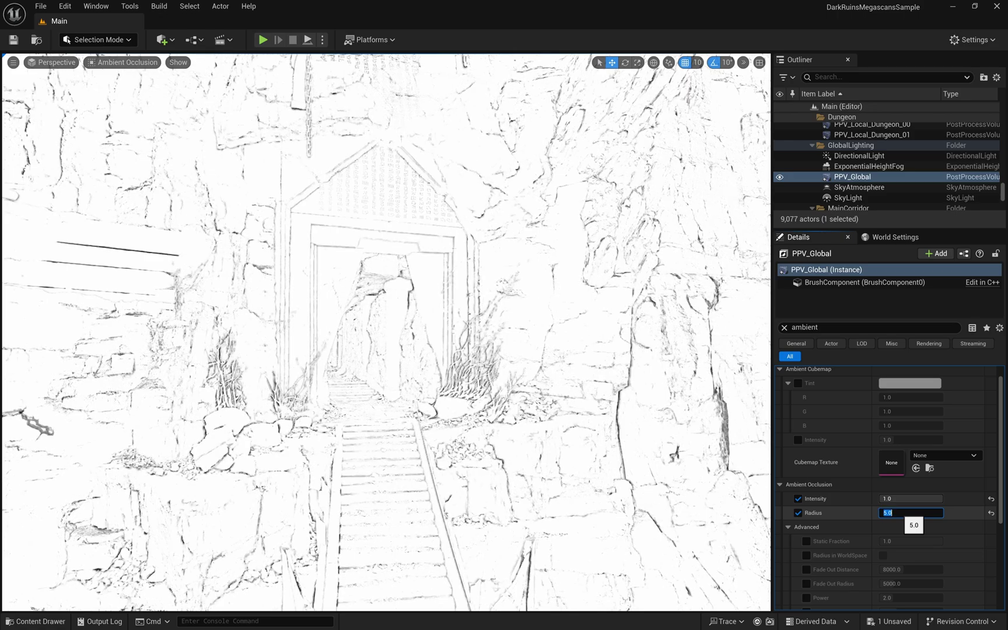
pyautogui.write('10')
pyautogui.press('Return')
pyautogui.press('Return')
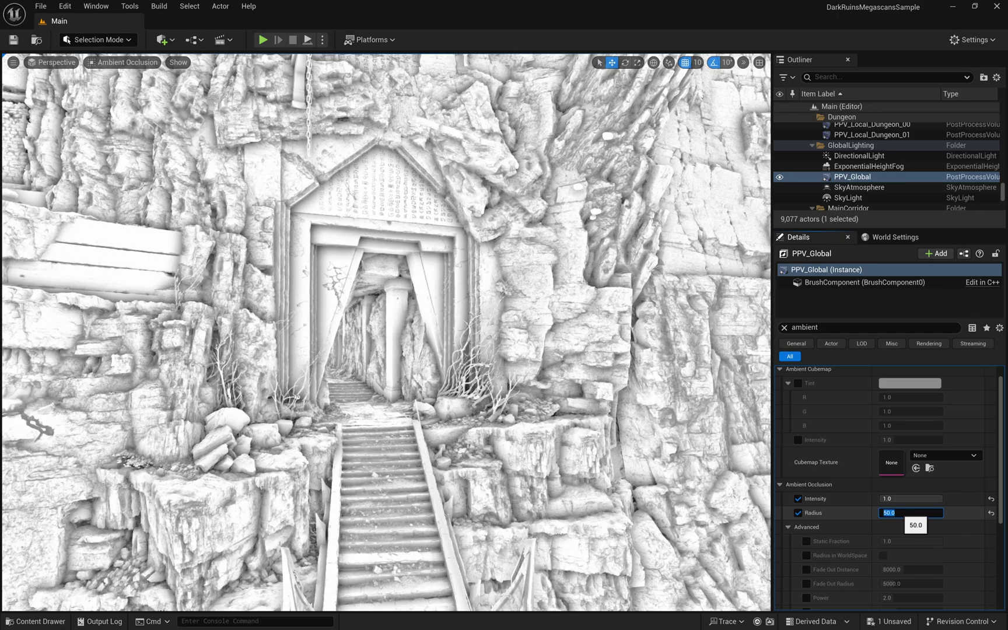
pyautogui.write('300')
pyautogui.press('Return')
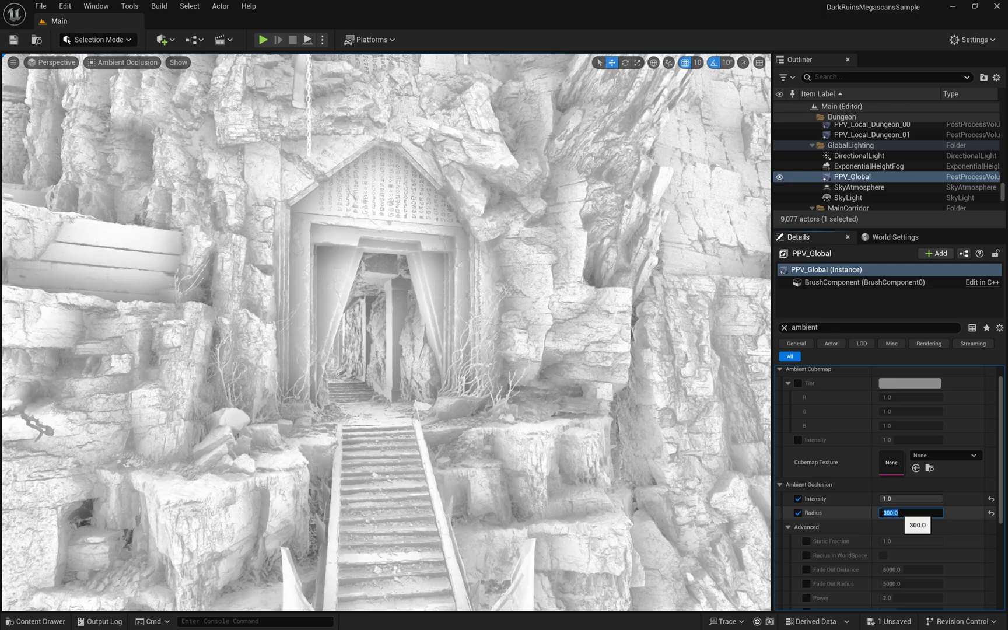
pyautogui.press('Return')
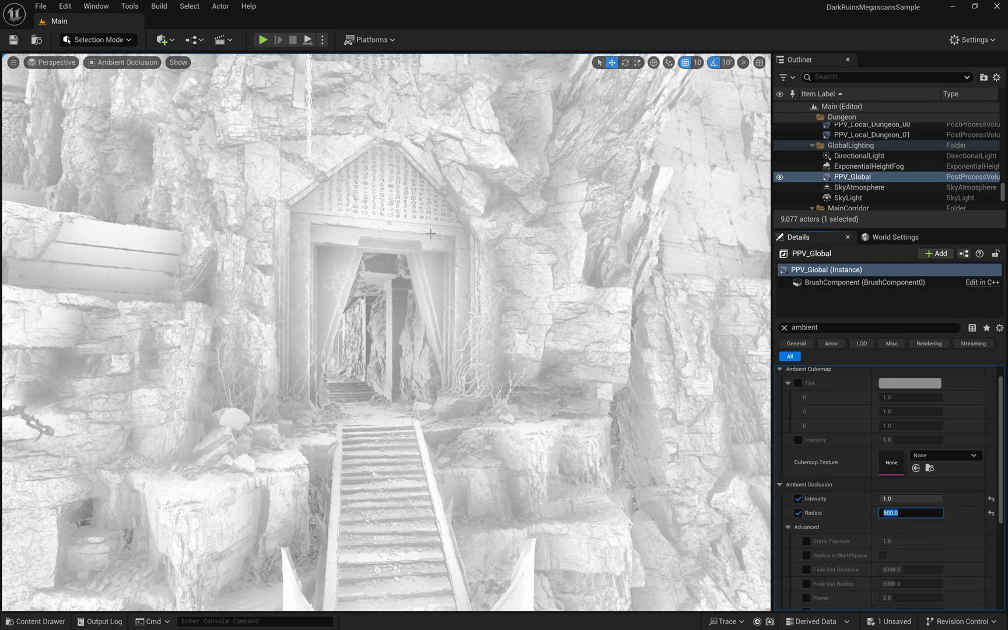
# Set the Ambient Occlusion radius back to 100 for the temple doorway view
pyautogui.moveTo(399, 238); pyautogui.dragTo(315, 388, button='right')
pyautogui.moveTo(354, 326); pyautogui.dragTo(427, 344, button='right')
pyautogui.write('100')
pyautogui.press('Return')
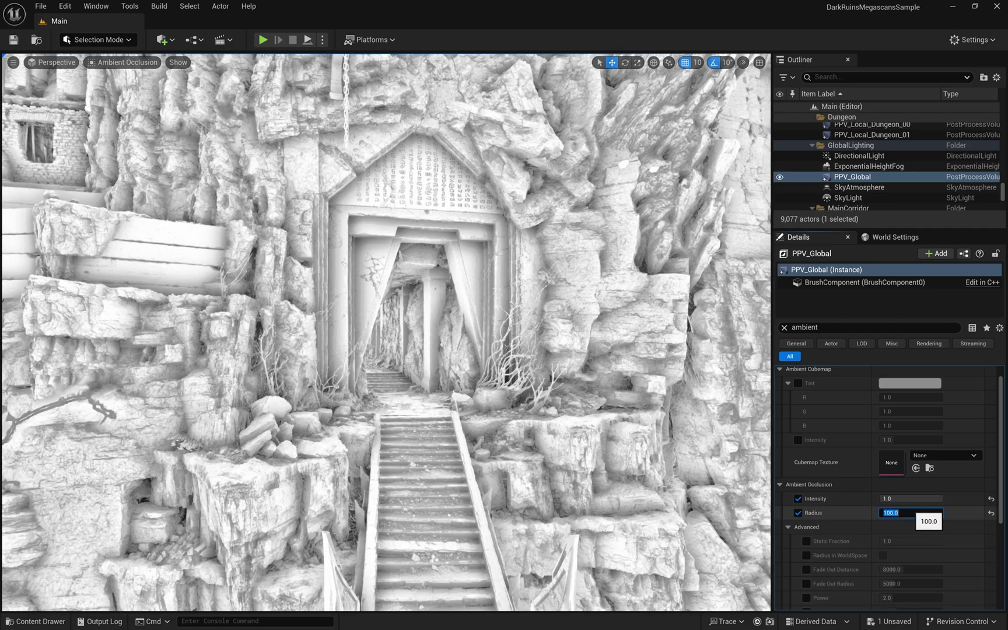
pyautogui.click(919, 498)
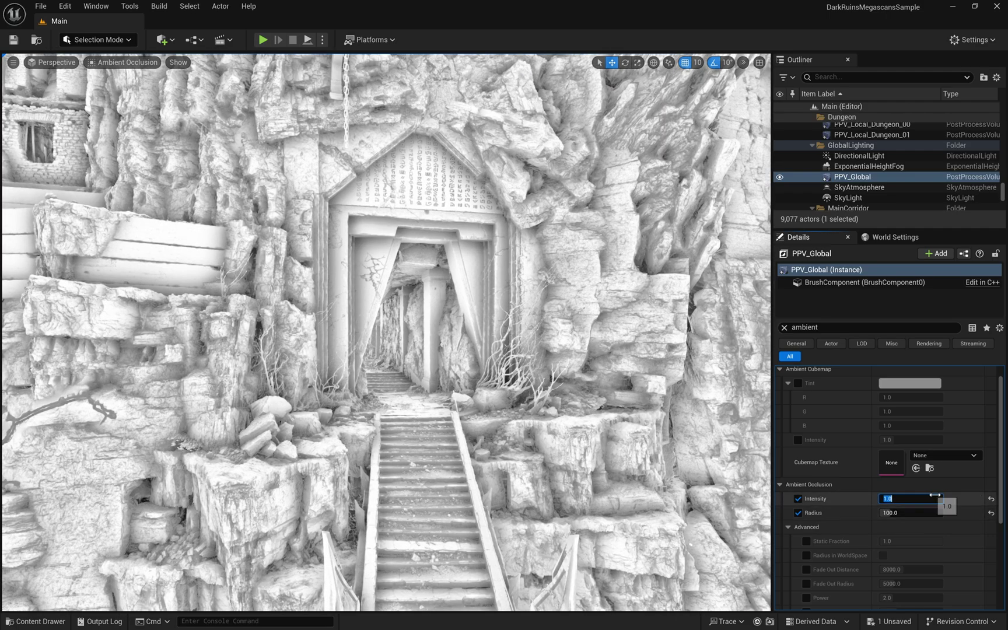
pyautogui.click(956, 475)
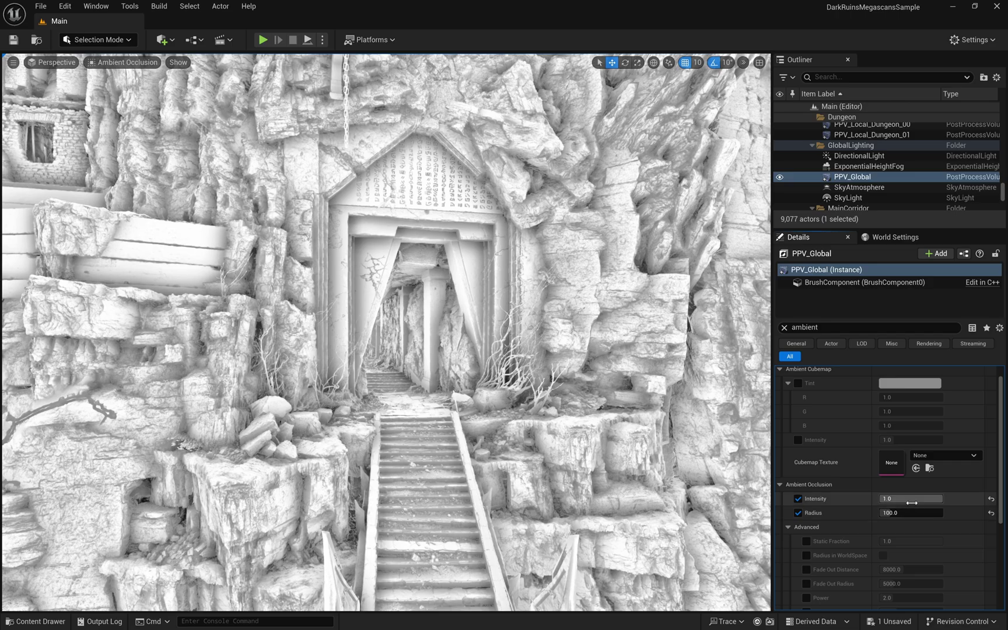
pyautogui.moveTo(940, 498)
pyautogui.mouseDown()
pyautogui.moveTo(880, 498)
pyautogui.moveTo(943, 498)
pyautogui.mouseUp()
# Examine the ambient occlusion pass across the surrounding cliffs, the temple facade, the dry roots and the passage behind the doorway
pyautogui.moveTo(263, 325); pyautogui.dragTo(105, 293, button='right')
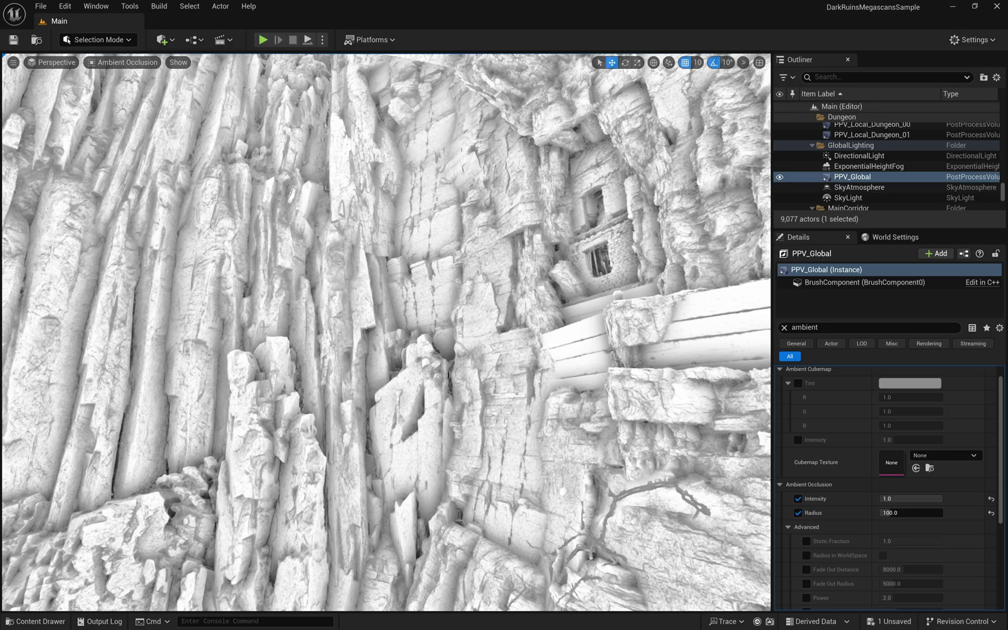
pyautogui.moveTo(435, 391); pyautogui.dragTo(607, 262, button='right')
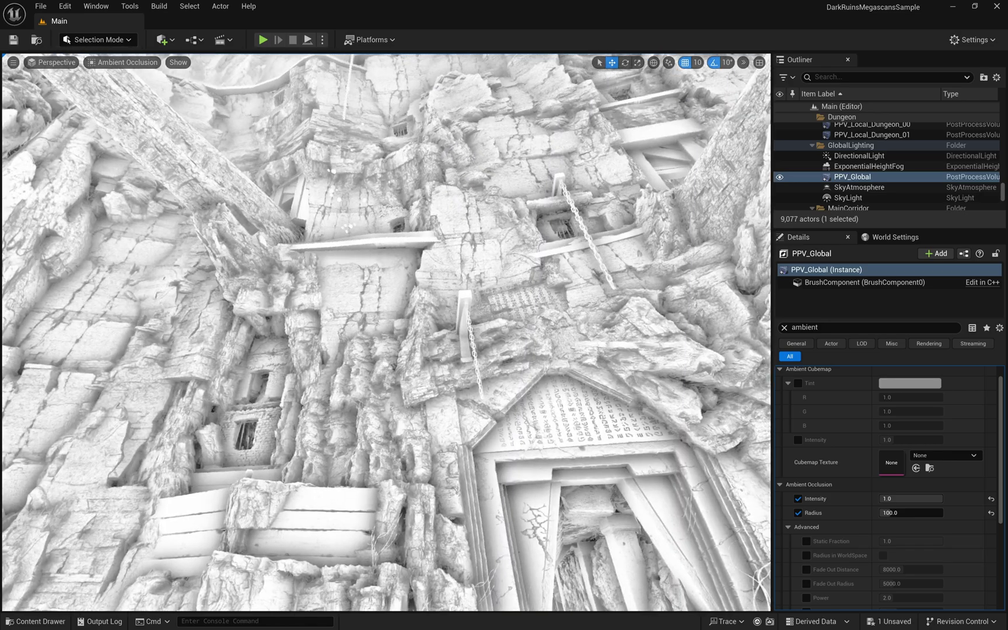
pyautogui.moveTo(386, 245); pyautogui.dragTo(676, 519, button='right')
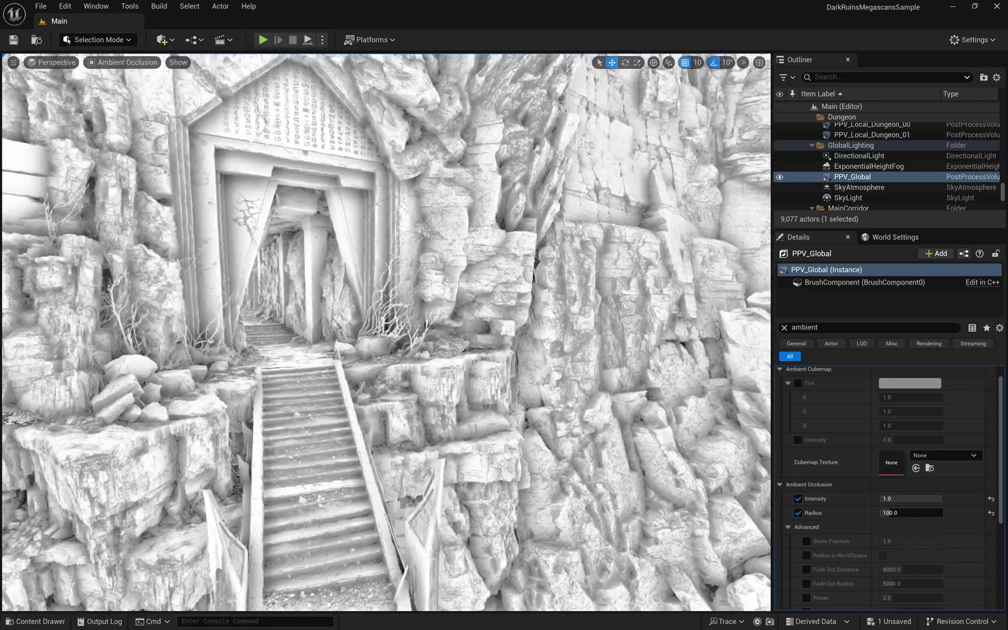
pyautogui.moveTo(525, 407); pyautogui.dragTo(381, 371, button='right')
pyautogui.press('w')
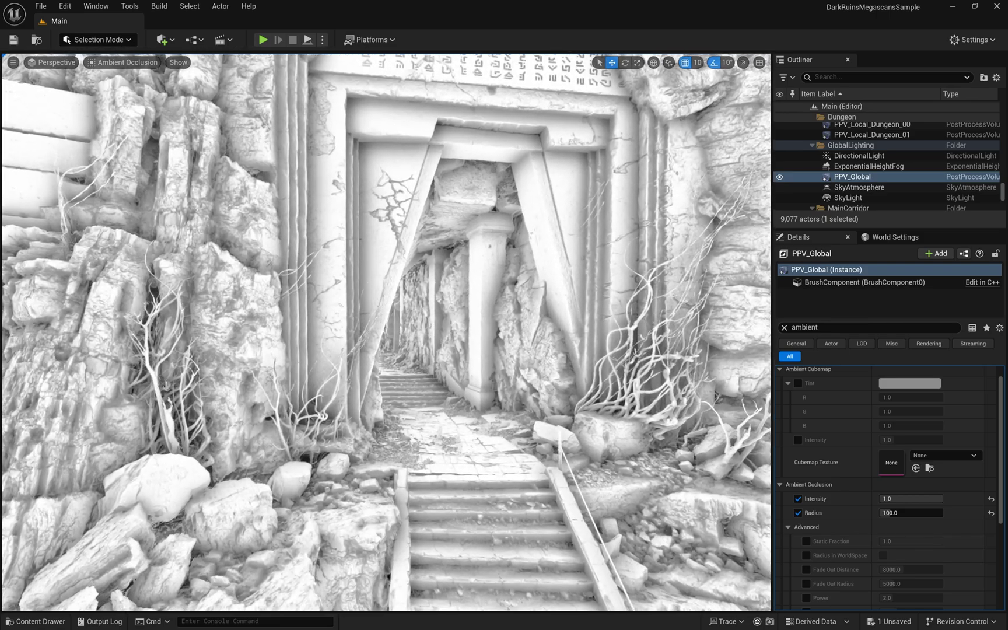
pyautogui.moveTo(382, 371)
pyautogui.mouseDown(button='right')
pyautogui.moveTo(522, 382)
pyautogui.moveTo(397, 385)
pyautogui.mouseUp(button='right')
pyautogui.press('w')
pyautogui.moveTo(482, 267); pyautogui.dragTo(429, 312, button='right')
pyautogui.press('w')
pyautogui.moveTo(428, 273); pyautogui.dragTo(367, 234, button='right')
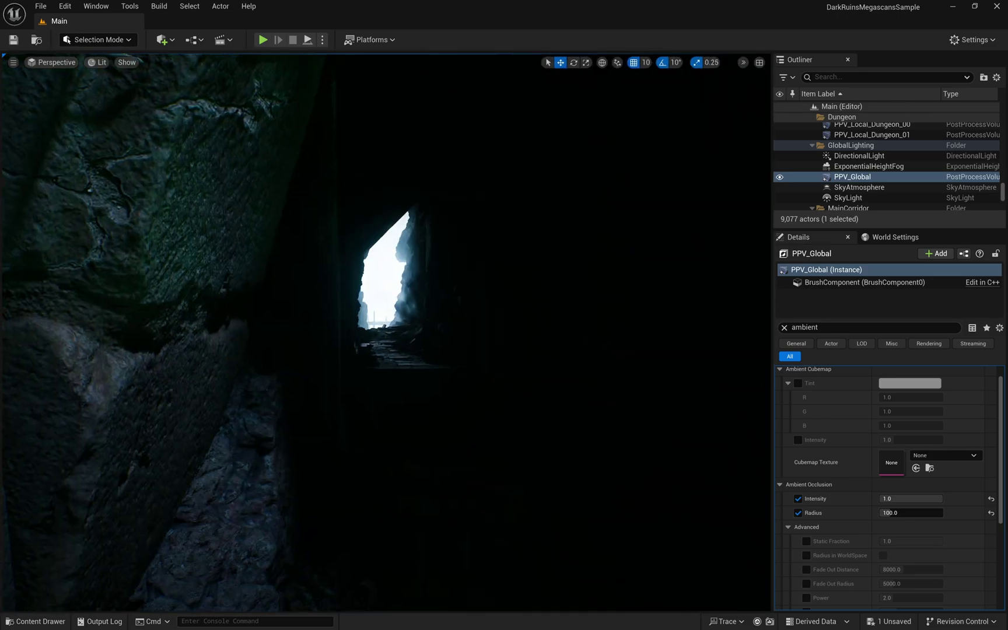
# Set the Ambient Occlusion intensity to 0 while viewing the ruined corridor with broken planks in the Lit view
pyautogui.moveTo(385, 333); pyautogui.dragTo(379, 371, button='right')
pyautogui.press('s')
pyautogui.moveTo(501, 349); pyautogui.dragTo(500, 349, button='right')
pyautogui.moveTo(399, 341); pyautogui.dragTo(369, 327, button='right')
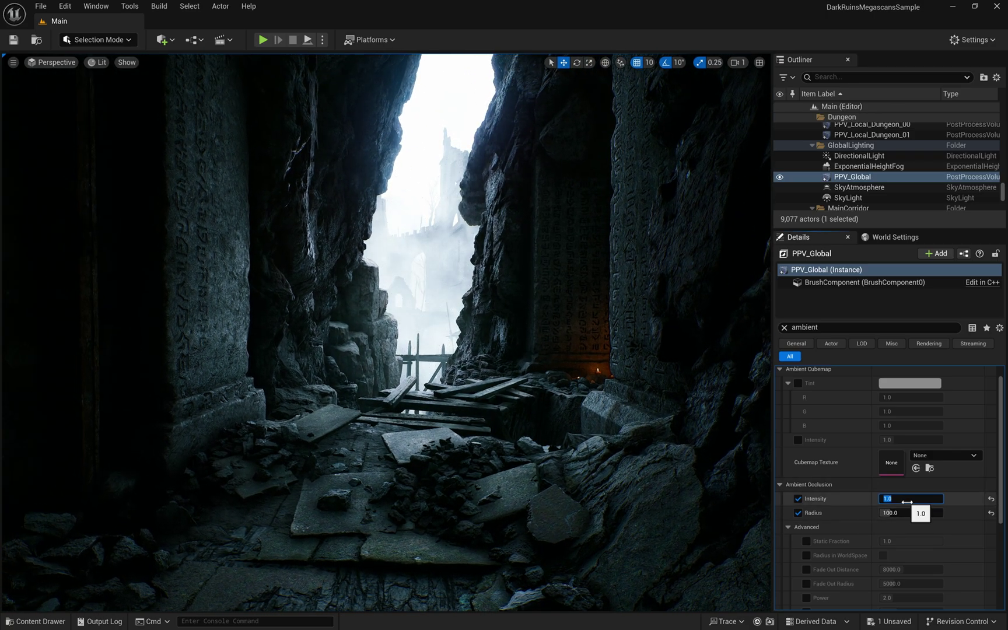
pyautogui.write('0')
pyautogui.press('Return')
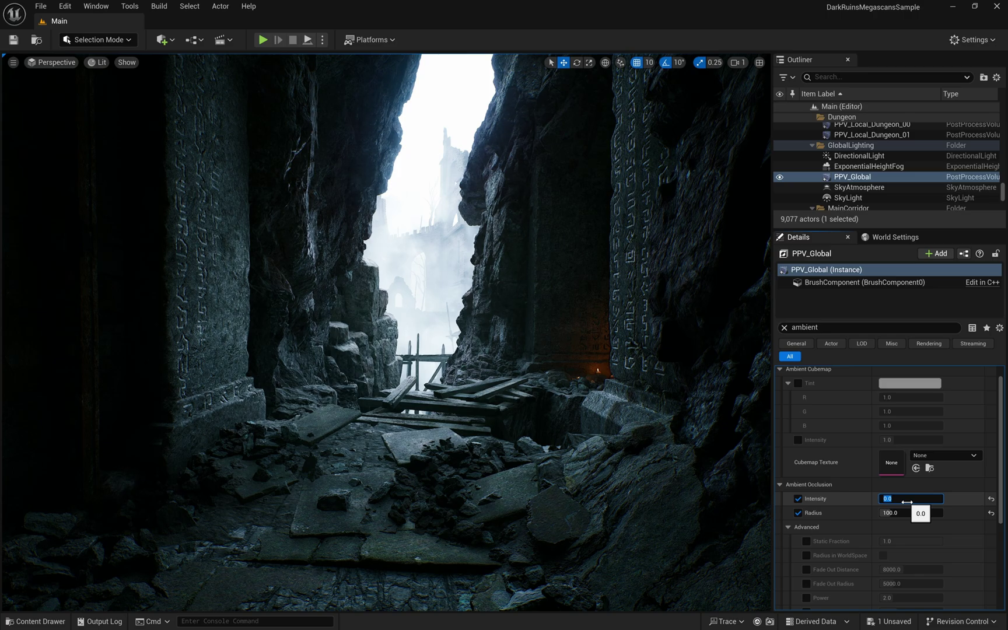
# Filter the level's actors for "post" and reselect PPV_Global in the GlobalLighting folder
pyautogui.rightClick(239, 471)
pyautogui.press('Escape')
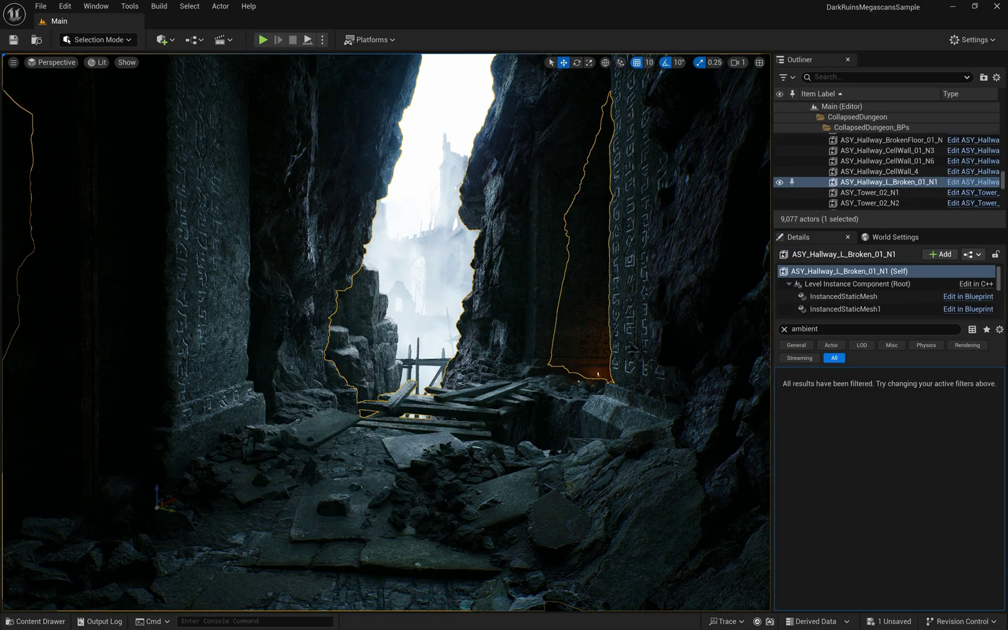
pyautogui.moveTo(386, 333); pyautogui.dragTo(326, 320, button='right')
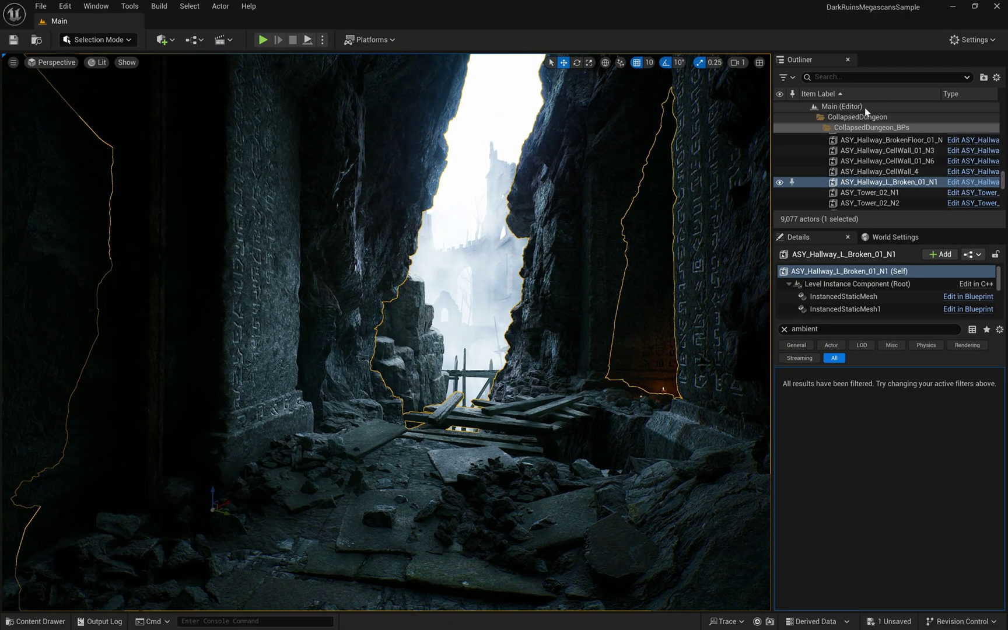
pyautogui.click(869, 77)
pyautogui.write('post')
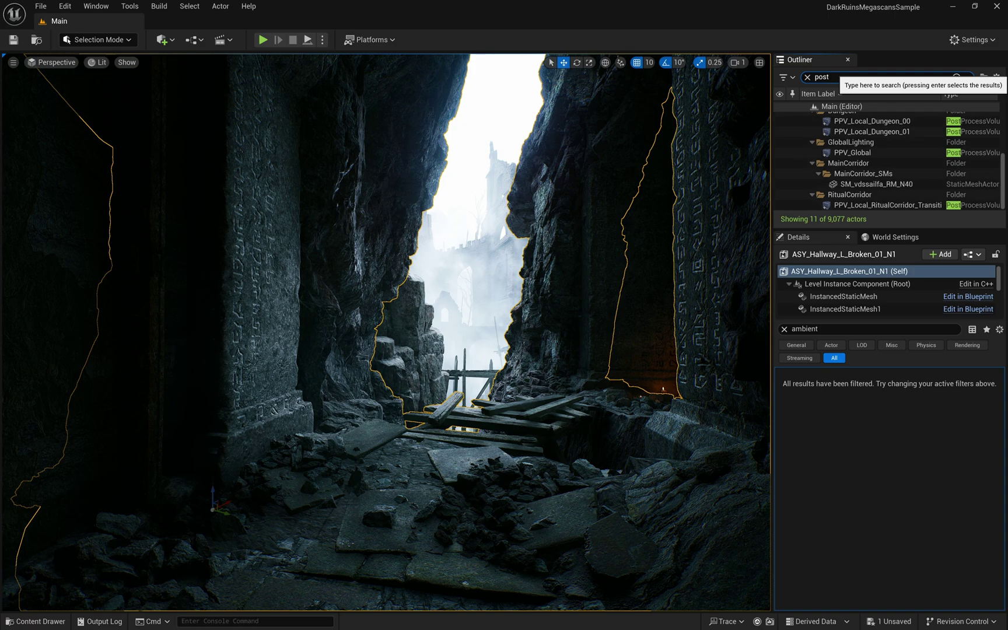
pyautogui.click(908, 153)
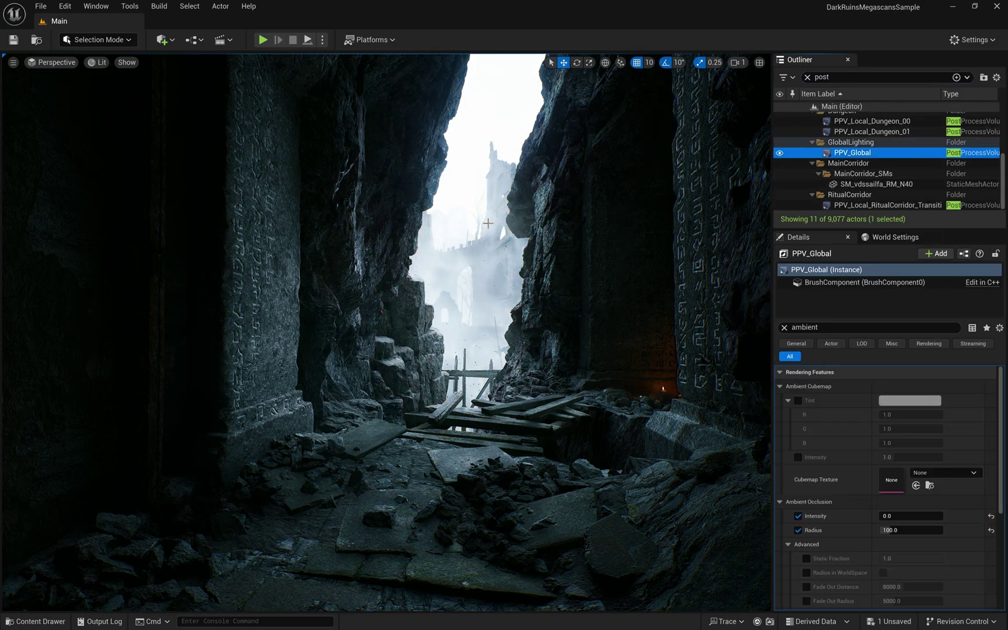
# Alternate the Ambient Occlusion intensity between 1 and 0 to compare the ruined corridor, and leave it at 1
pyautogui.click(907, 516)
pyautogui.write('1')
pyautogui.press('Return')
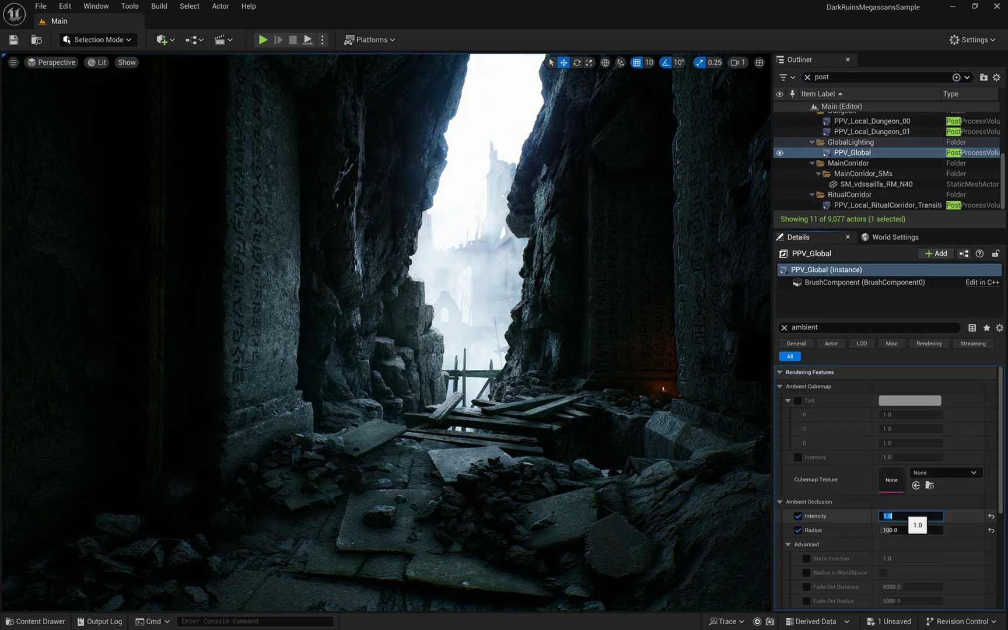
pyautogui.write('0')
pyautogui.press('Return')
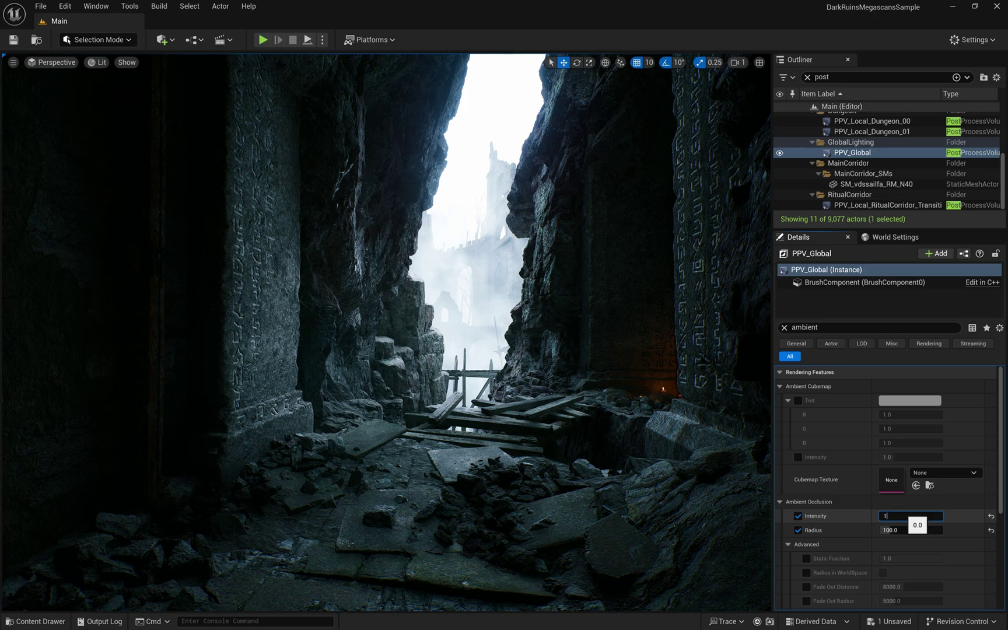
pyautogui.write('1')
pyautogui.press('Return')
pyautogui.write('0')
pyautogui.press('Return')
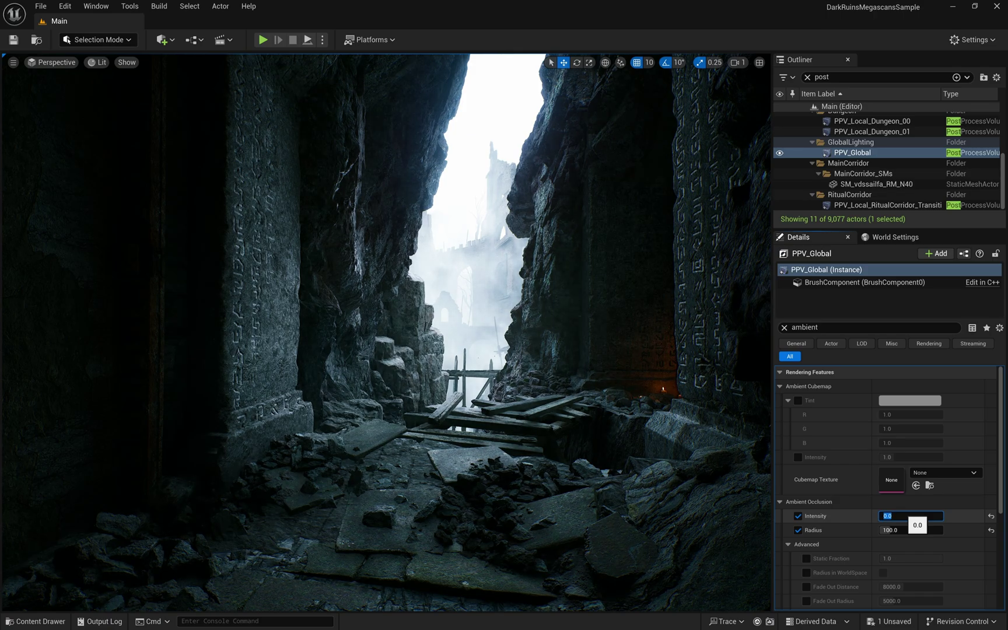
pyautogui.write('1')
pyautogui.press('Return')
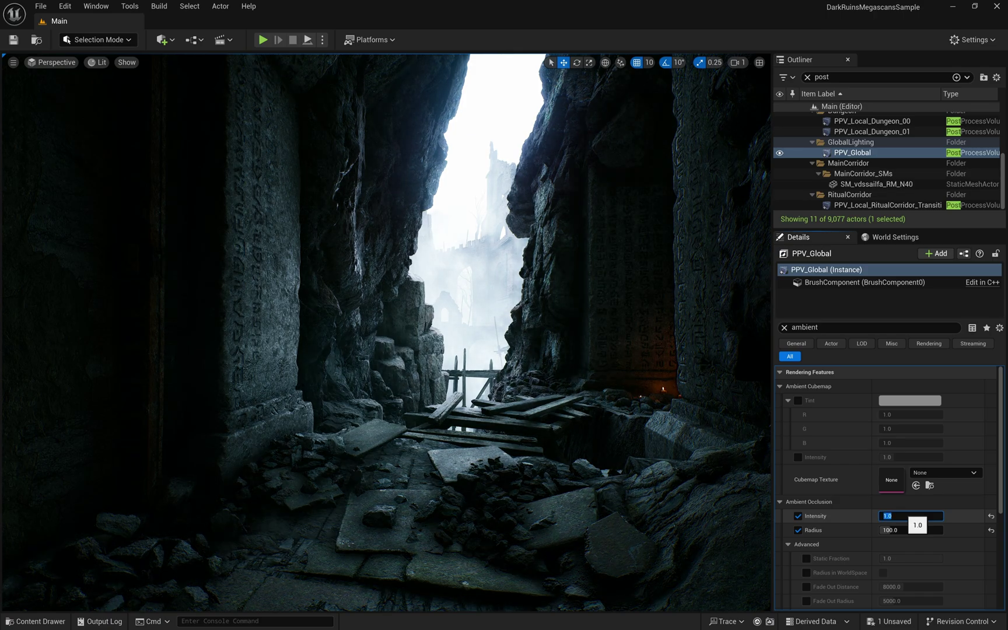
# Compare the carved rune pillar and plank debris with Ambient Occlusion intensity at 0, and restore the intensity to 1.0
pyautogui.press('w')
pyautogui.moveTo(525, 280); pyautogui.dragTo(327, 280, button='right')
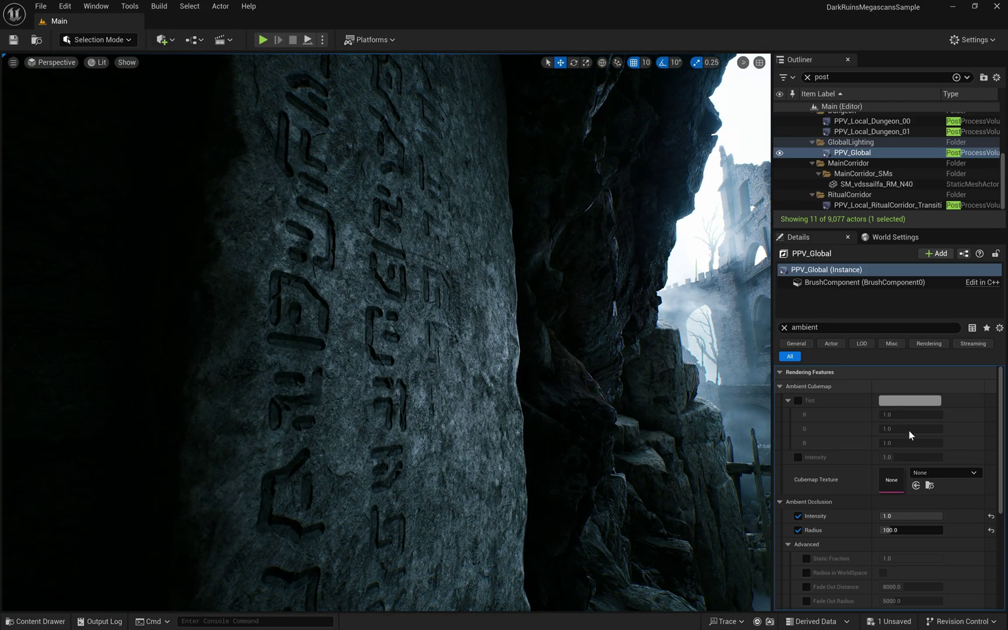
pyautogui.click(895, 515)
pyautogui.write('0')
pyautogui.press('Return')
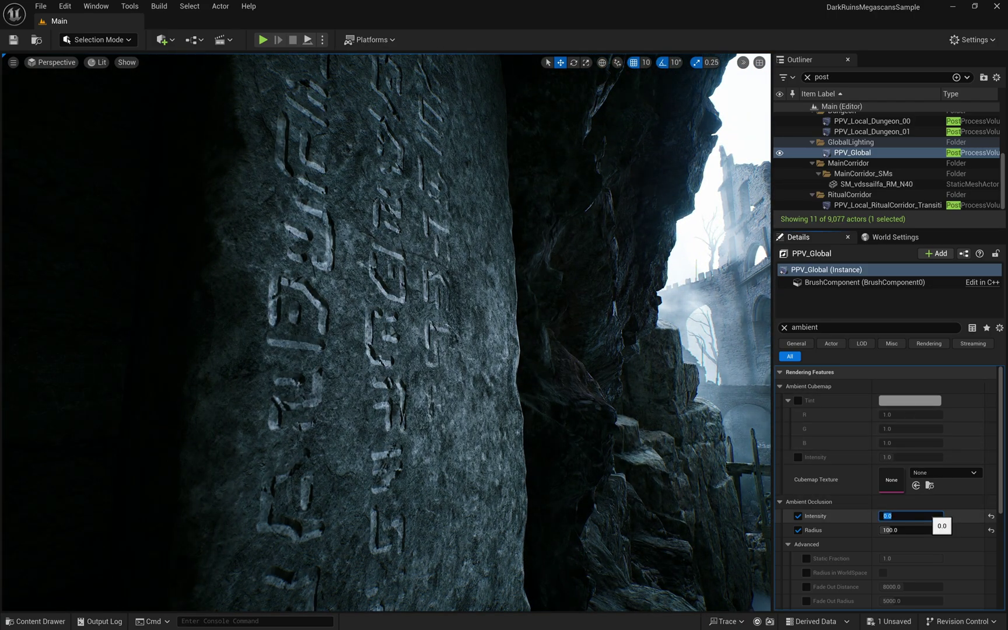
pyautogui.moveTo(320, 204)
pyautogui.mouseDown(button='right')
pyautogui.moveTo(384, 204)
pyautogui.moveTo(332, 204)
pyautogui.mouseUp(button='right')
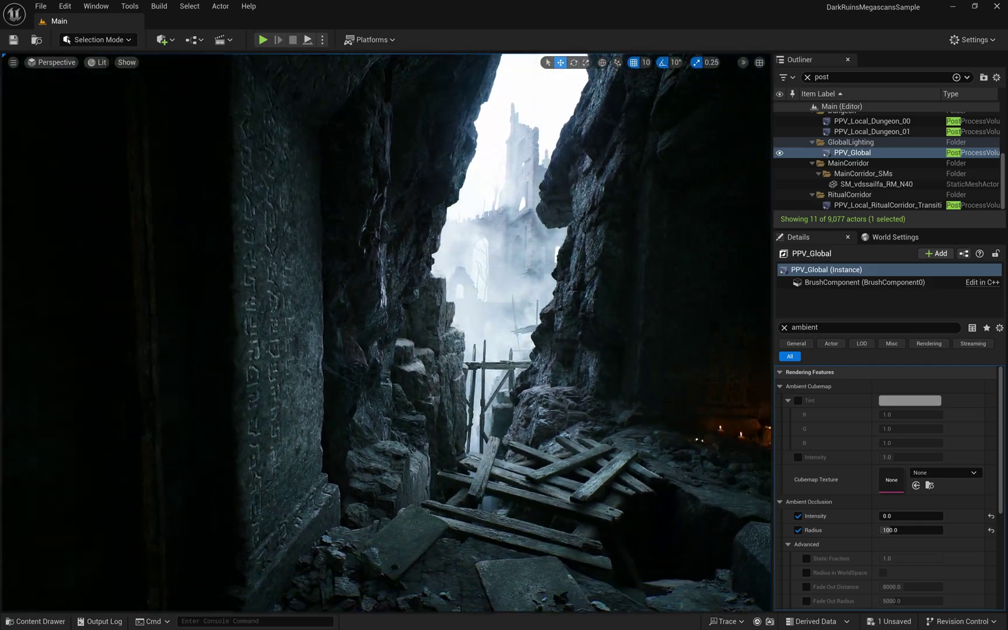
pyautogui.moveTo(897, 516); pyautogui.dragTo(903, 516)
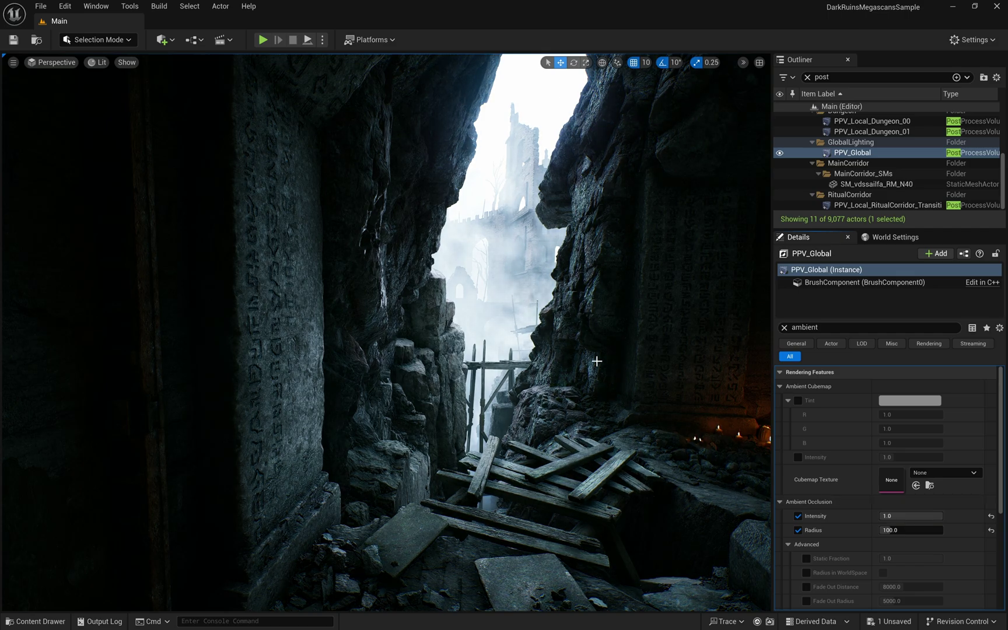
# Examine the carved rune pillar and plank debris in the ruined corridor from several distances and angles
pyautogui.press('s')
pyautogui.moveTo(597, 361); pyautogui.dragTo(566, 360, button='right')
pyautogui.press('q')
pyautogui.press('s')
pyautogui.press('w')
pyautogui.moveTo(495, 302); pyautogui.dragTo(566, 302, button='right')
pyautogui.press('w')
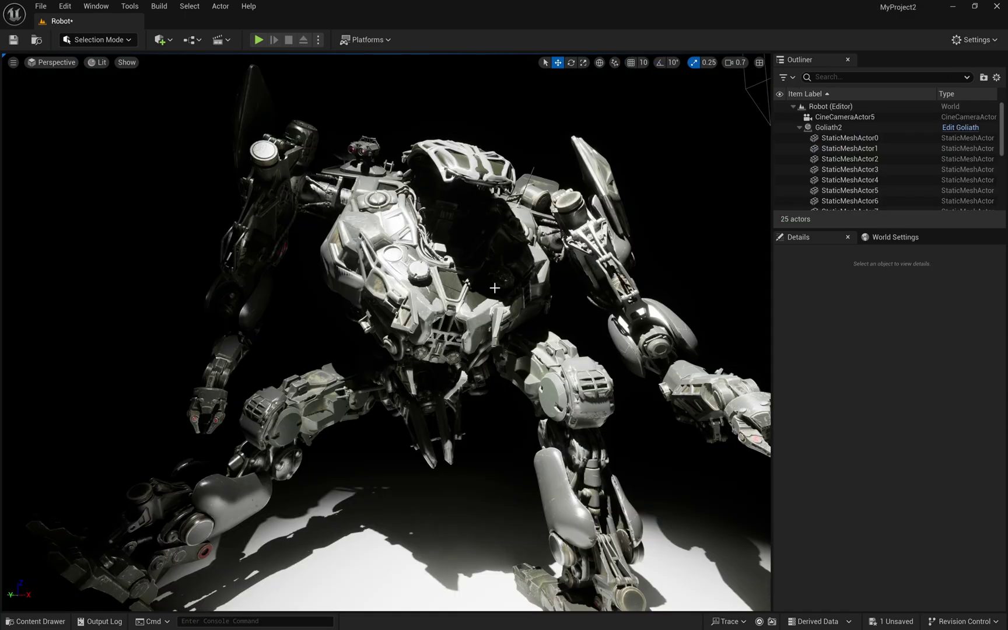
# View the robot scene in Path Tracing mode and inspect the robot's head and upper torso up close
pyautogui.moveTo(495, 287)
pyautogui.mouseDown(button='right')
pyautogui.moveTo(519, 290)
pyautogui.moveTo(489, 293)
pyautogui.mouseUp(button='right')
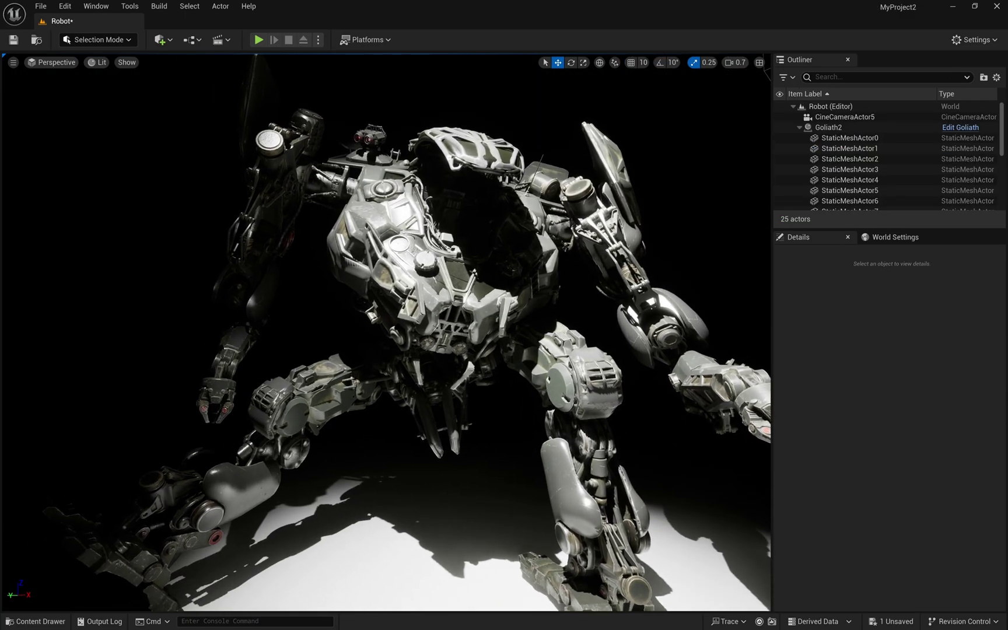
pyautogui.moveTo(464, 218); pyautogui.dragTo(513, 227, button='right')
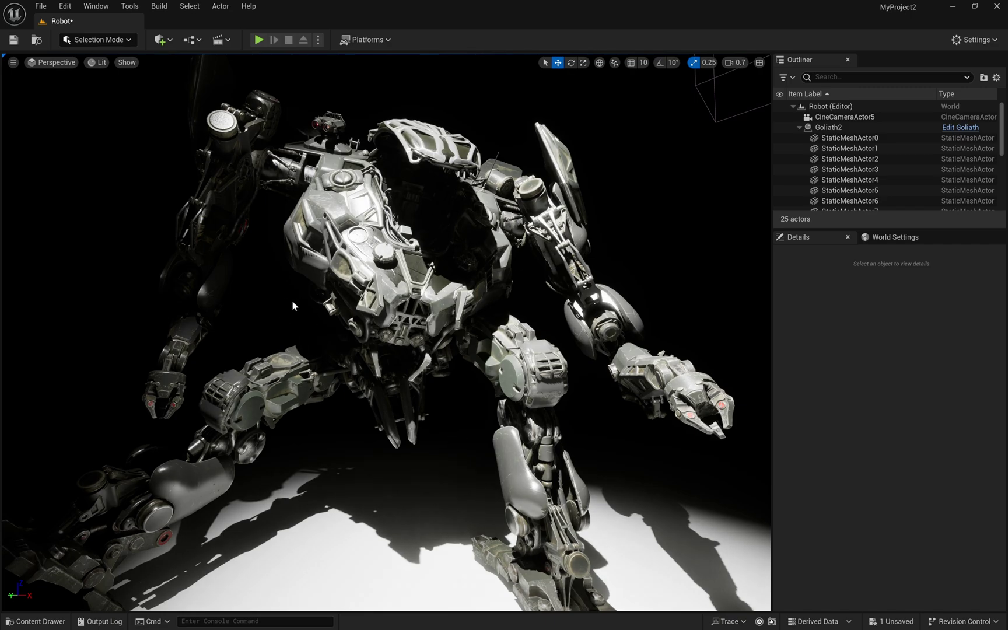
pyautogui.moveTo(440, 239); pyautogui.dragTo(419, 225, button='right')
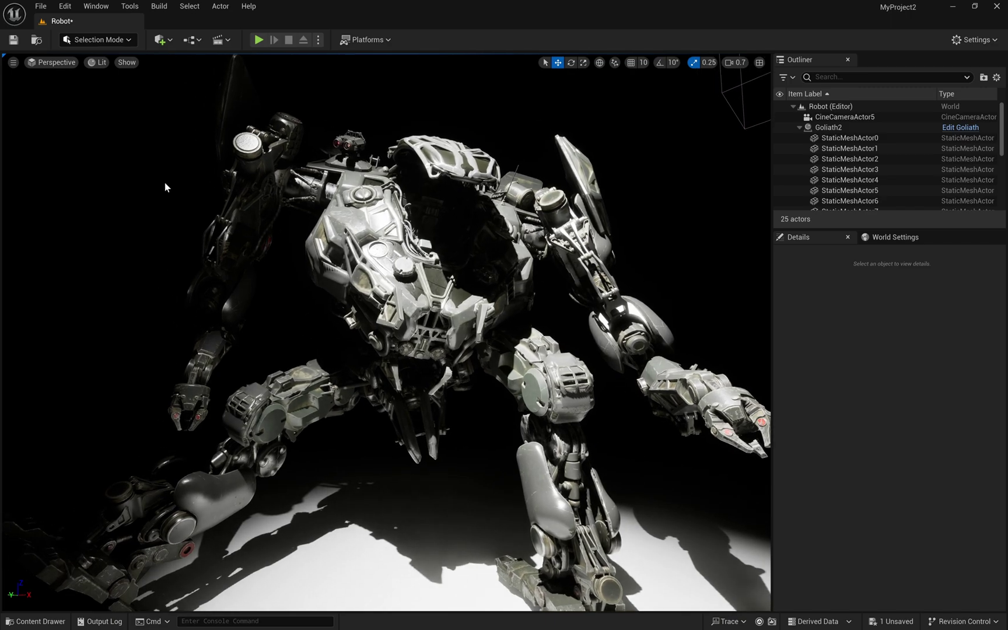
pyautogui.click(97, 63)
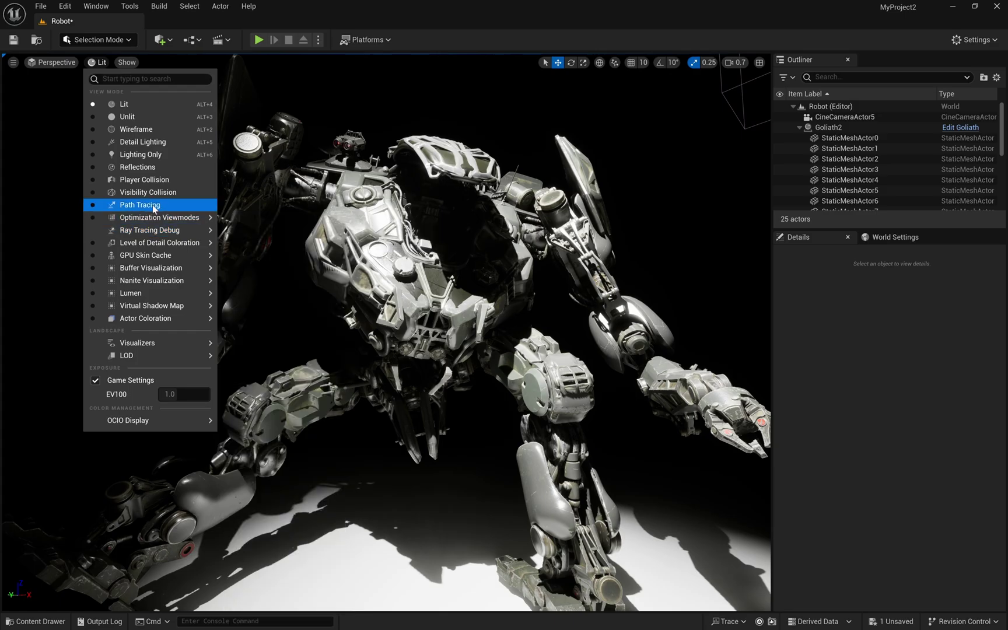
pyautogui.click(153, 204)
pyautogui.moveTo(487, 298)
pyautogui.mouseDown(button='right')
pyautogui.moveTo(458, 286)
pyautogui.moveTo(508, 245)
pyautogui.moveTo(496, 210)
pyautogui.moveTo(476, 219)
pyautogui.moveTo(484, 192)
pyautogui.mouseUp(button='right')
pyautogui.press('w')
pyautogui.press('w')
pyautogui.moveTo(463, 277); pyautogui.dragTo(460, 274, button='right')
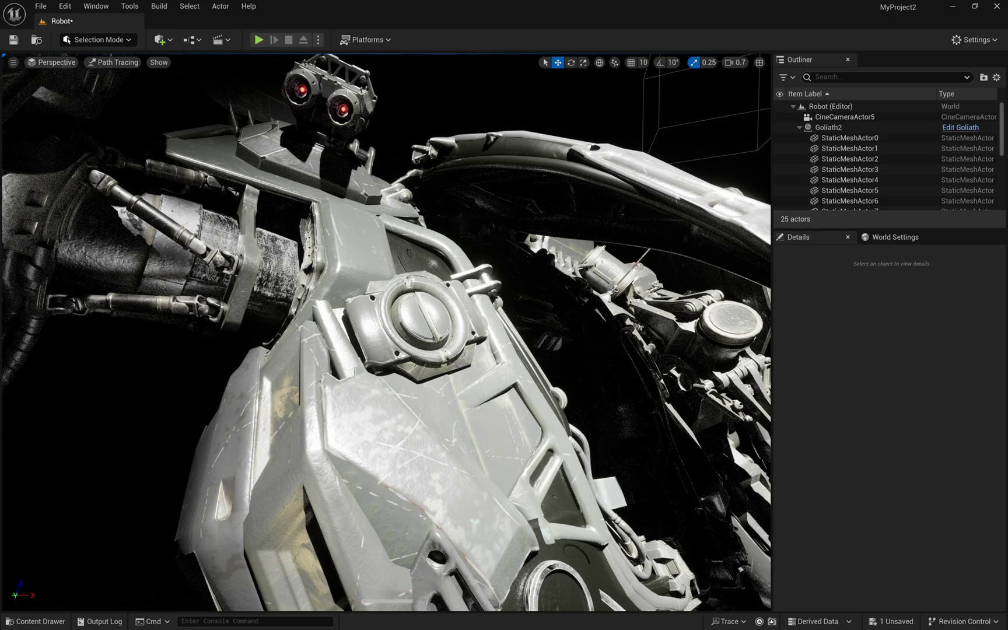
# Return the robot scene to the Lit view mode and inspect the shading along the torso's panels and crevices
pyautogui.click(115, 63)
pyautogui.click(124, 103)
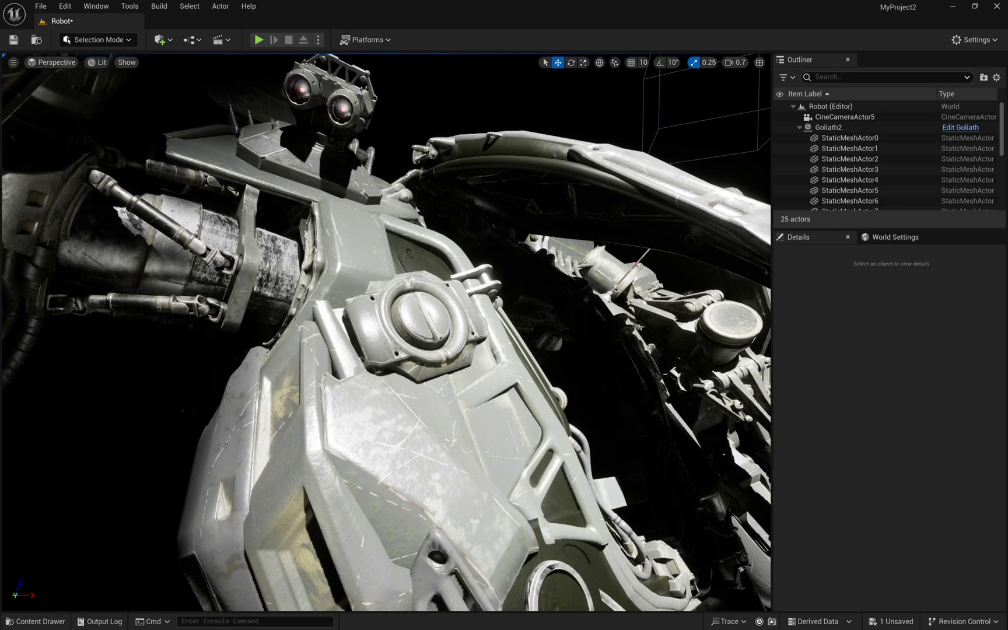
pyautogui.moveTo(386, 332); pyautogui.dragTo(431, 420, button='right')
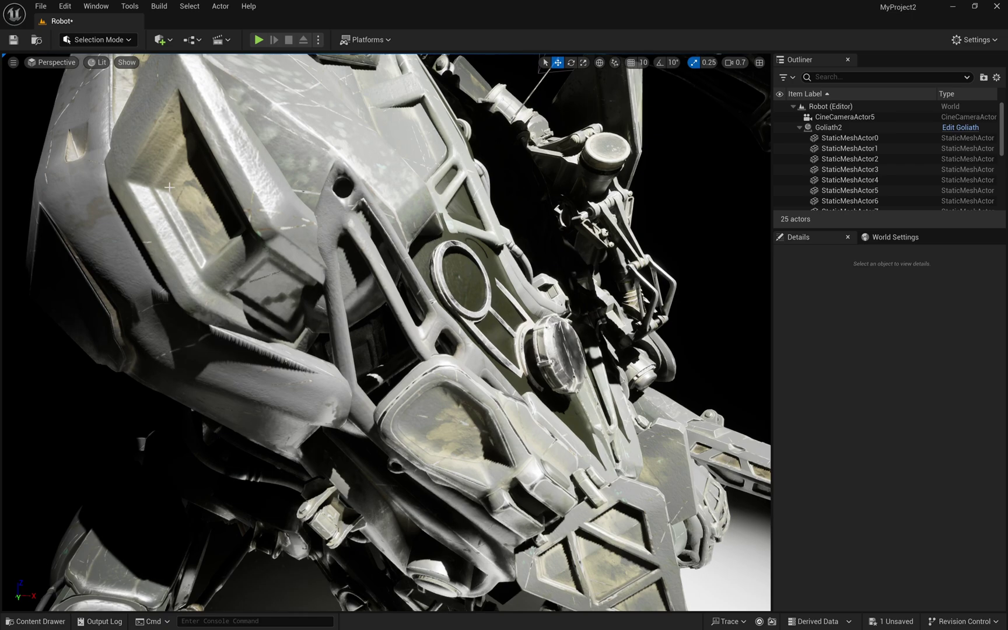
pyautogui.scroll(-4, 491, 381)
pyautogui.moveTo(490, 381); pyautogui.dragTo(518, 345, button='right')
# Compare the same torso area in Path Tracing mode and orbit around to view the whole robot from its side
pyautogui.click(100, 62)
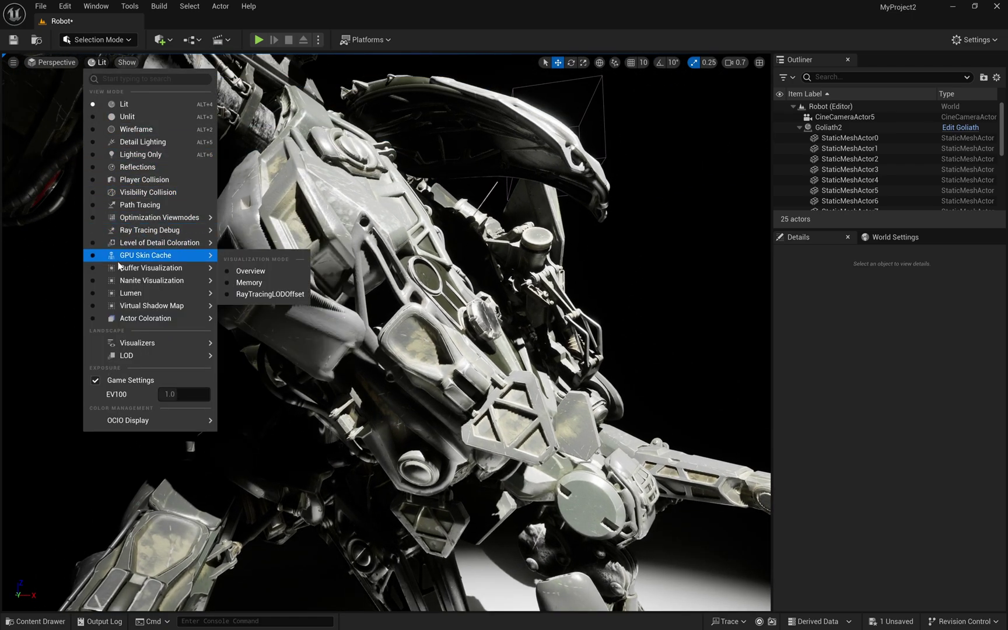
pyautogui.click(140, 205)
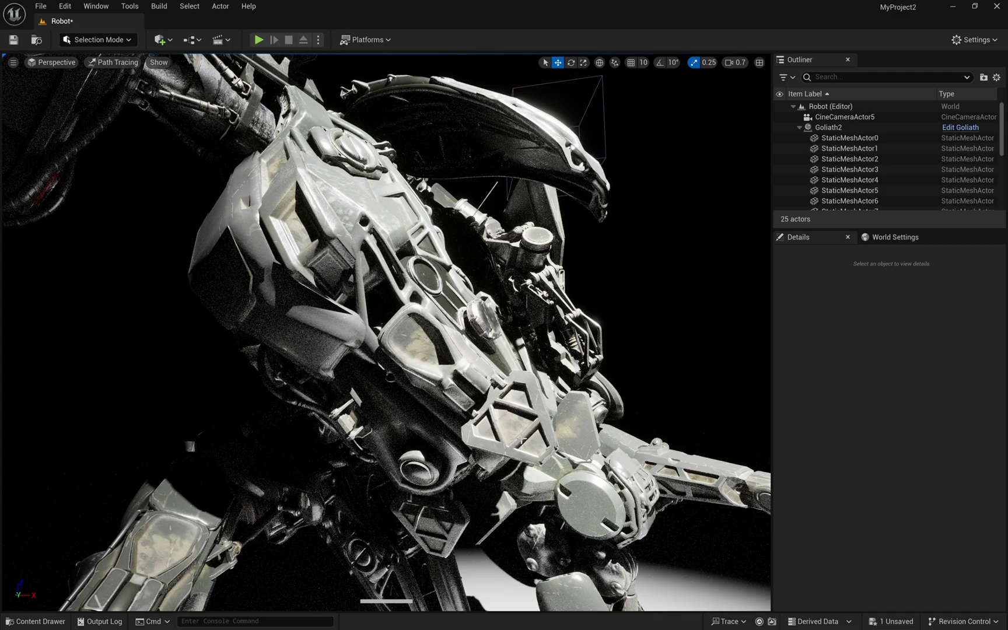
pyautogui.keyDown('alt'); pyautogui.moveTo(379, 342); pyautogui.dragTo(554, 344); pyautogui.keyUp('alt')
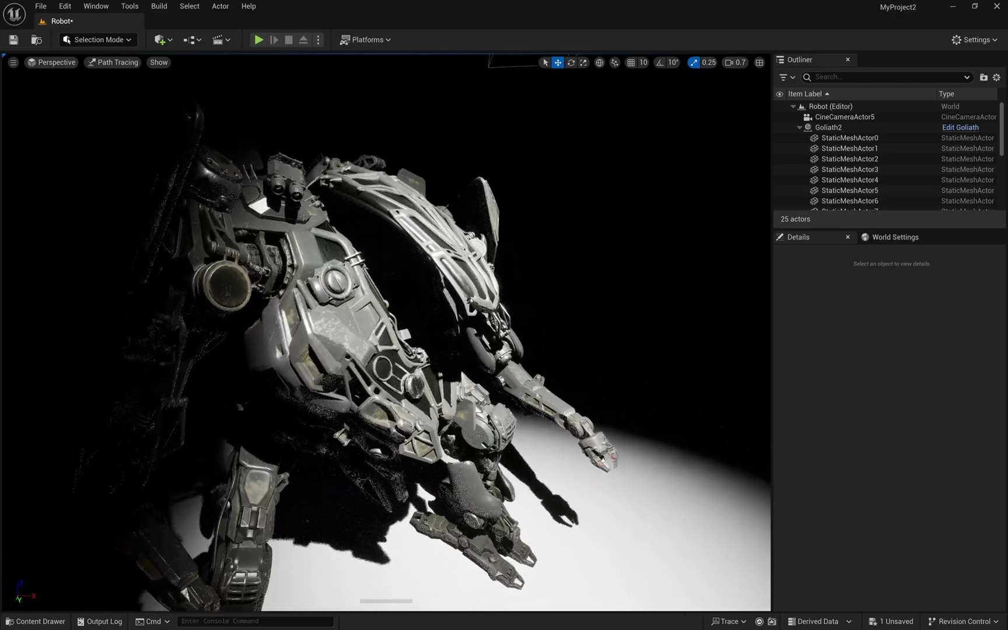
pyautogui.moveTo(554, 344)
pyautogui.keyDown('alt'); pyautogui.mouseDown(button='right')
pyautogui.moveTo(624, 344)
pyautogui.moveTo(548, 344)
pyautogui.mouseUp(button='right'); pyautogui.keyUp('alt')
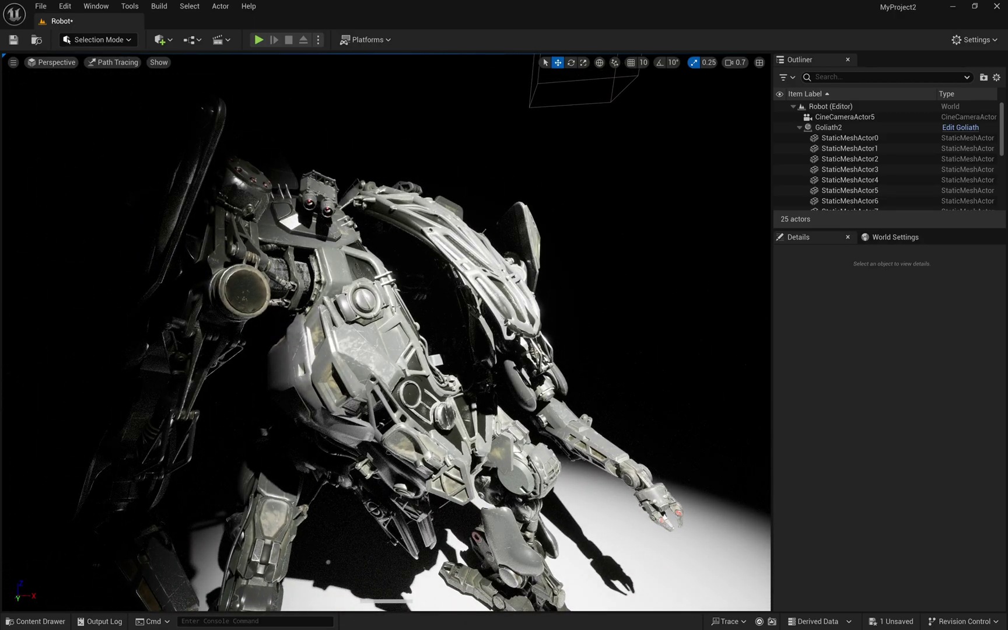
pyautogui.keyDown('alt'); pyautogui.moveTo(439, 340); pyautogui.dragTo(461, 340, button='right'); pyautogui.keyUp('alt')
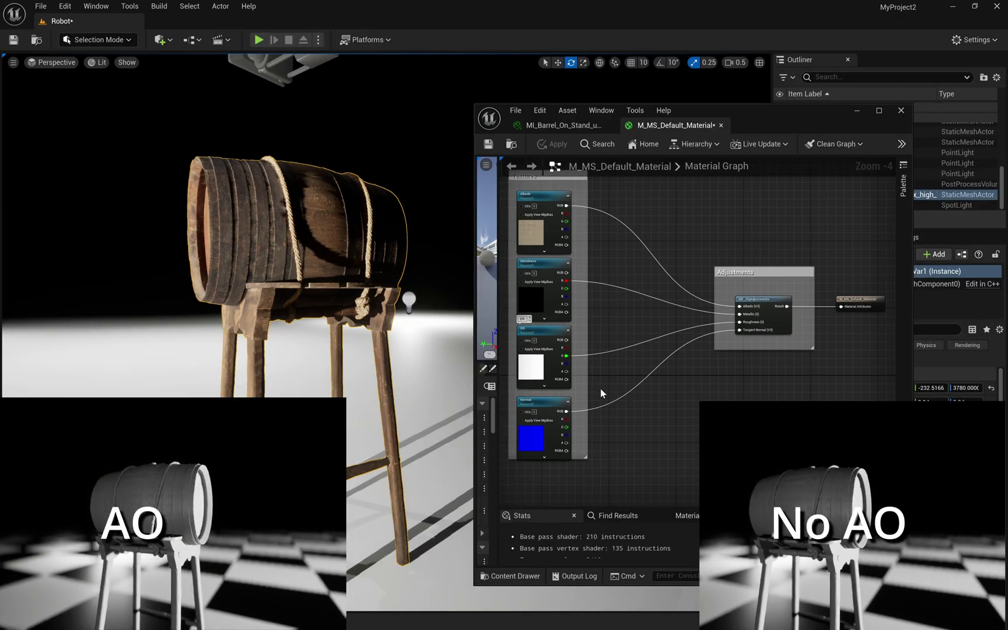
# Widen the material's details area and disable Use Material Attributes for M_MS_Default_Material
pyautogui.scroll(2, 754, 337)
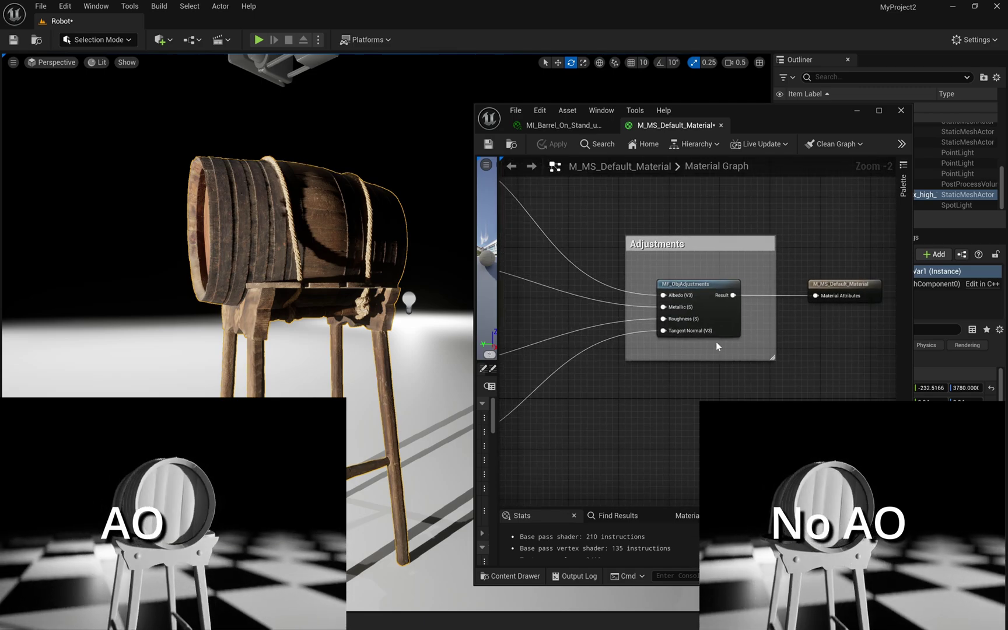
pyautogui.moveTo(846, 394); pyautogui.dragTo(751, 349, button='right')
pyautogui.click(768, 248)
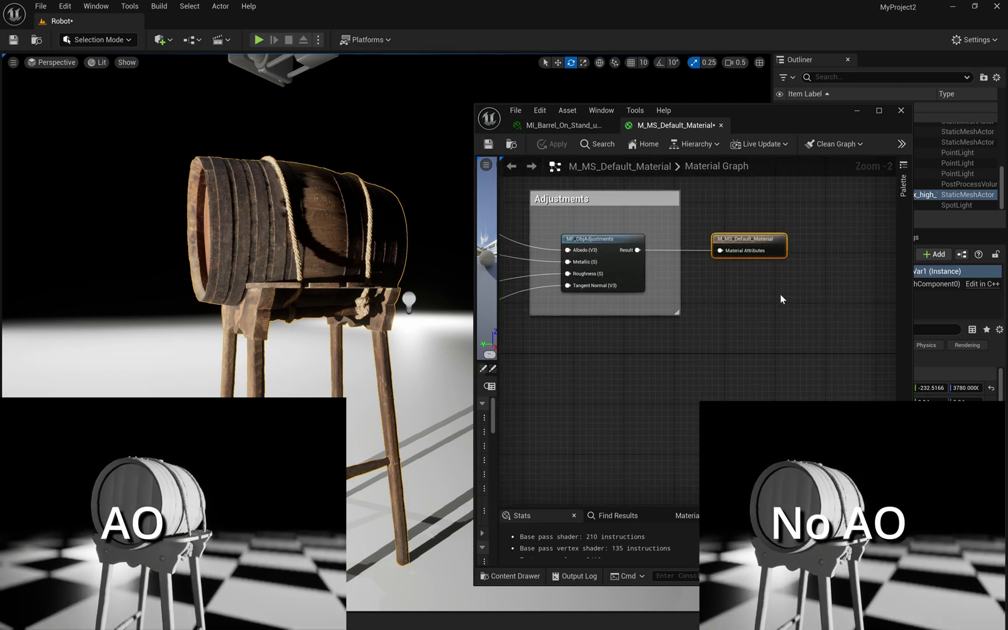
pyautogui.click(535, 392)
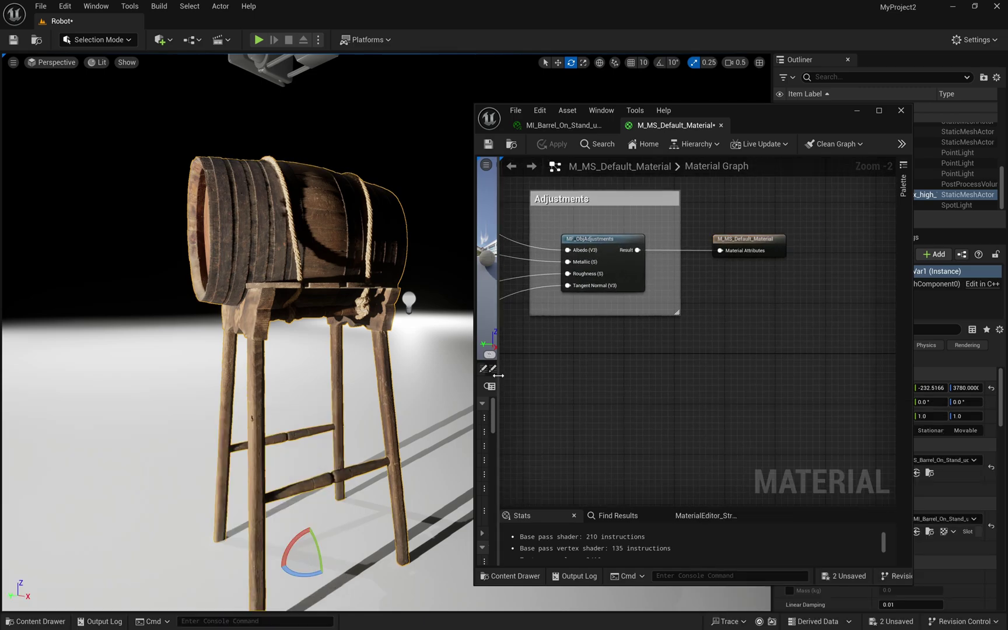
pyautogui.moveTo(498, 376); pyautogui.dragTo(646, 376)
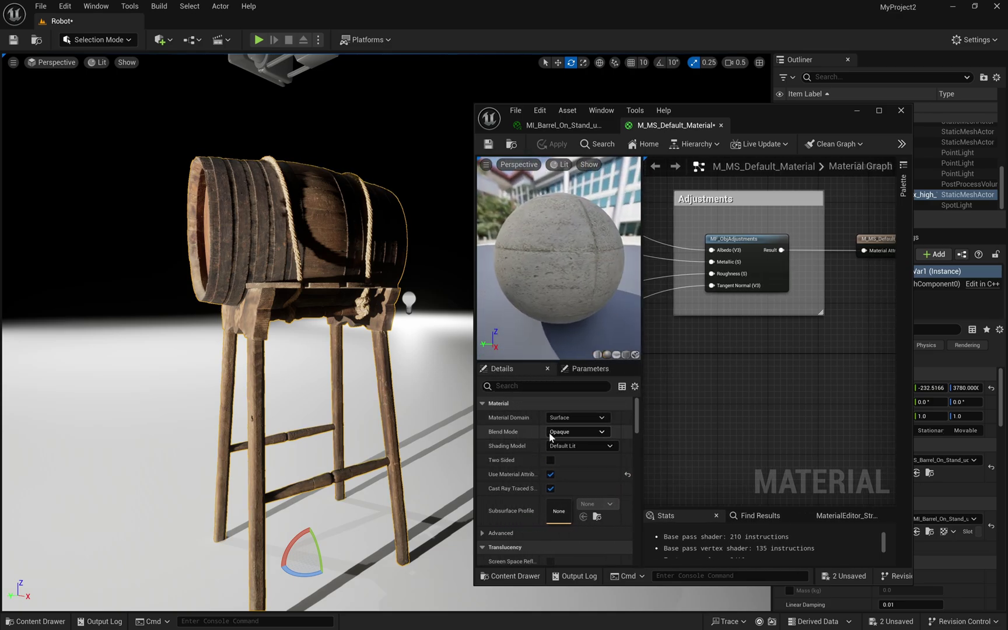
pyautogui.click(549, 474)
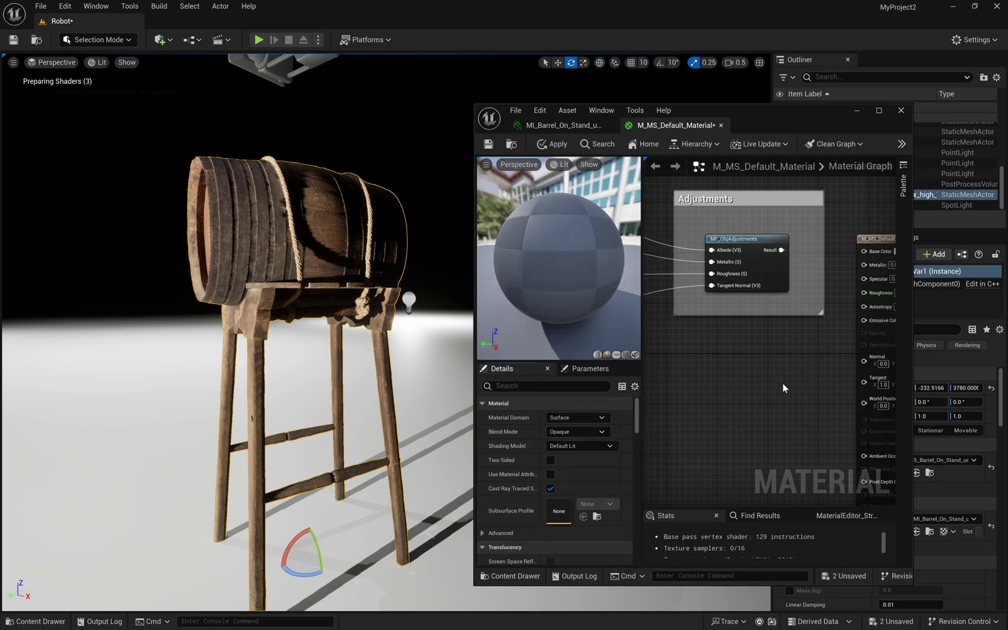
# Examine the individual inputs on the M_MS_Default_Material output node, down to Ambient Occlusion
pyautogui.moveTo(874, 254); pyautogui.dragTo(773, 215, button='right')
pyautogui.moveTo(746, 352); pyautogui.dragTo(763, 304, button='right')
pyautogui.scroll(-1, 722, 313)
pyautogui.scroll(2, 713, 286)
pyautogui.moveTo(691, 241); pyautogui.dragTo(769, 319, button='right')
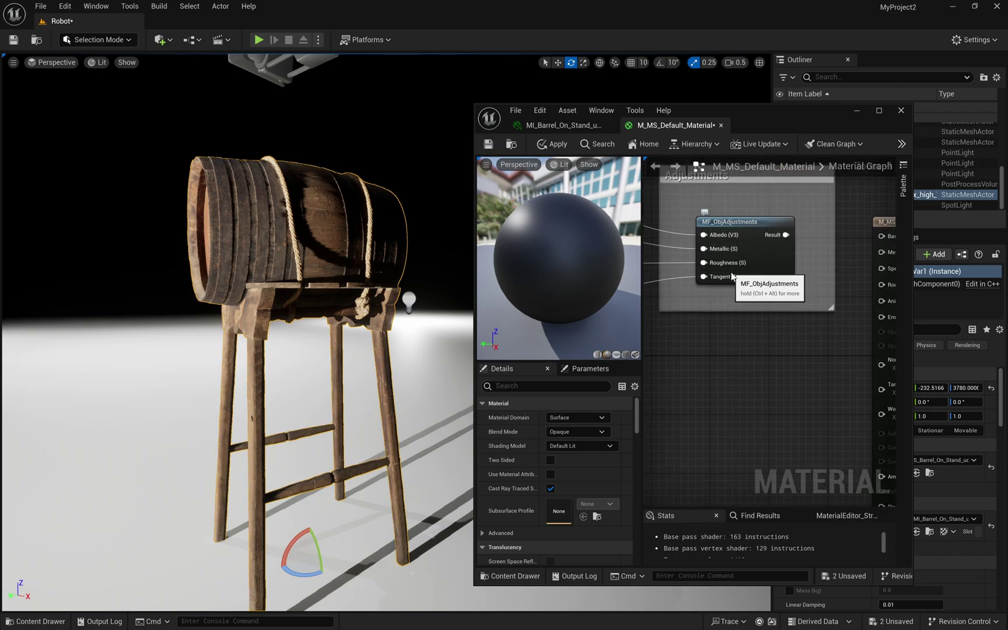
pyautogui.moveTo(821, 439); pyautogui.dragTo(704, 353, button='right')
pyautogui.scroll(1, 704, 353)
pyautogui.moveTo(776, 399); pyautogui.dragTo(769, 326, button='right')
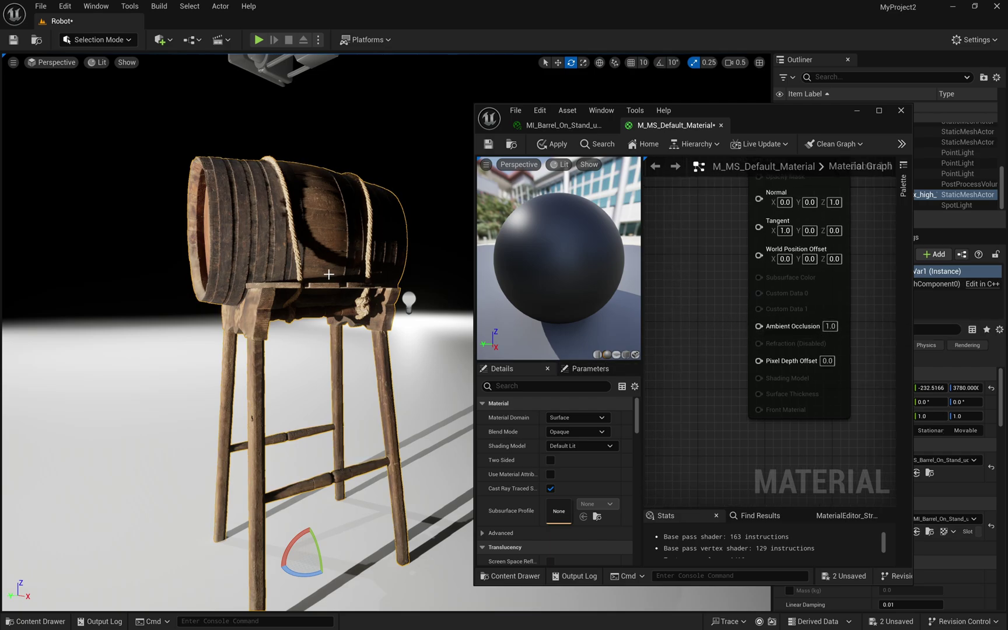
# Search the plugins for "modeling", check that Modeling Tools Editor Mode is enabled, and close the plugin browser
pyautogui.moveTo(328, 269); pyautogui.dragTo(411, 318, button='right')
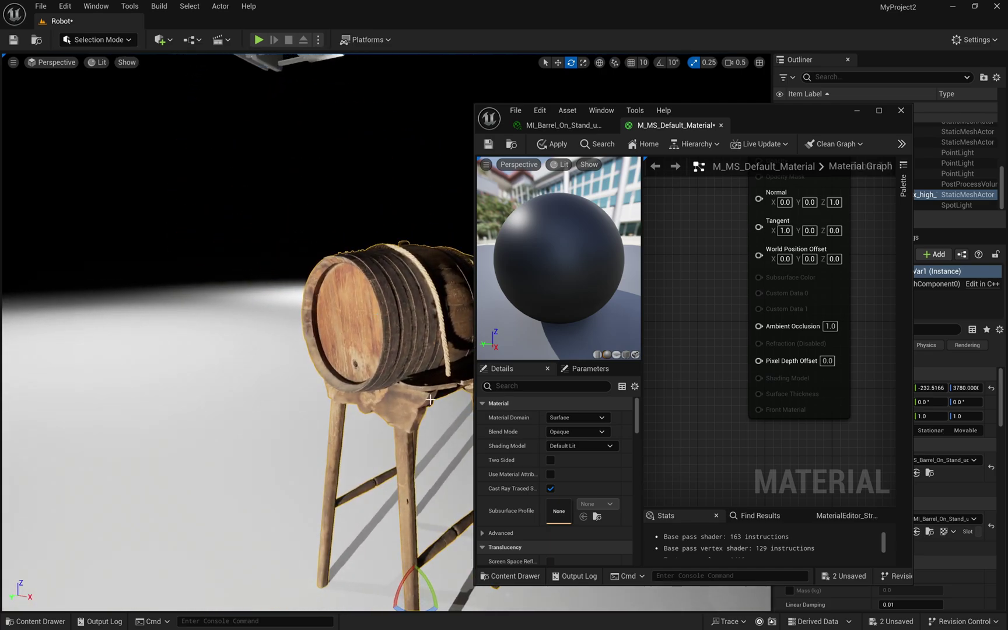
pyautogui.moveTo(430, 399); pyautogui.dragTo(411, 389, button='right')
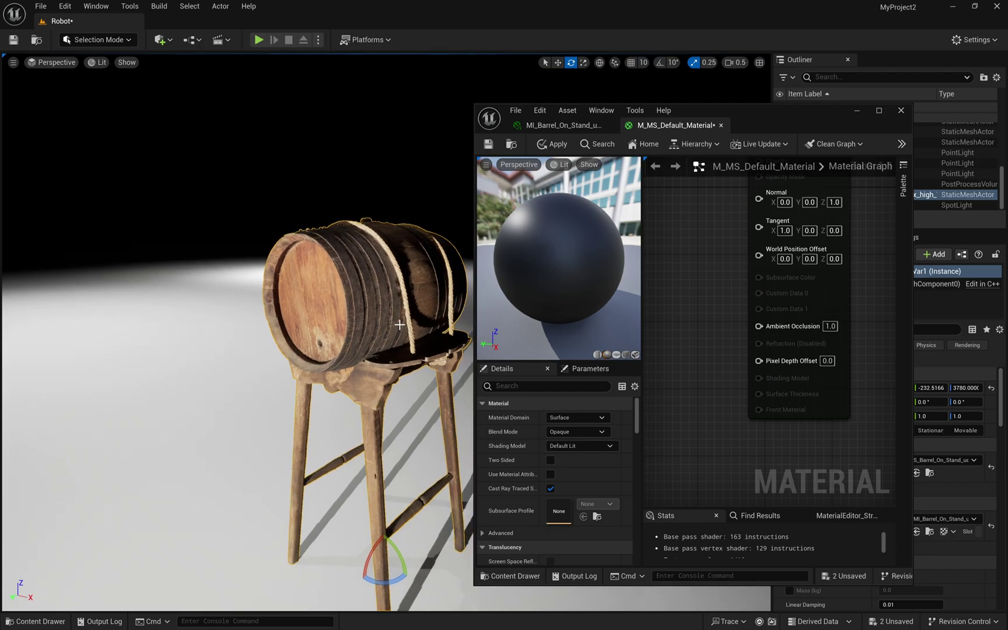
pyautogui.click(65, 7)
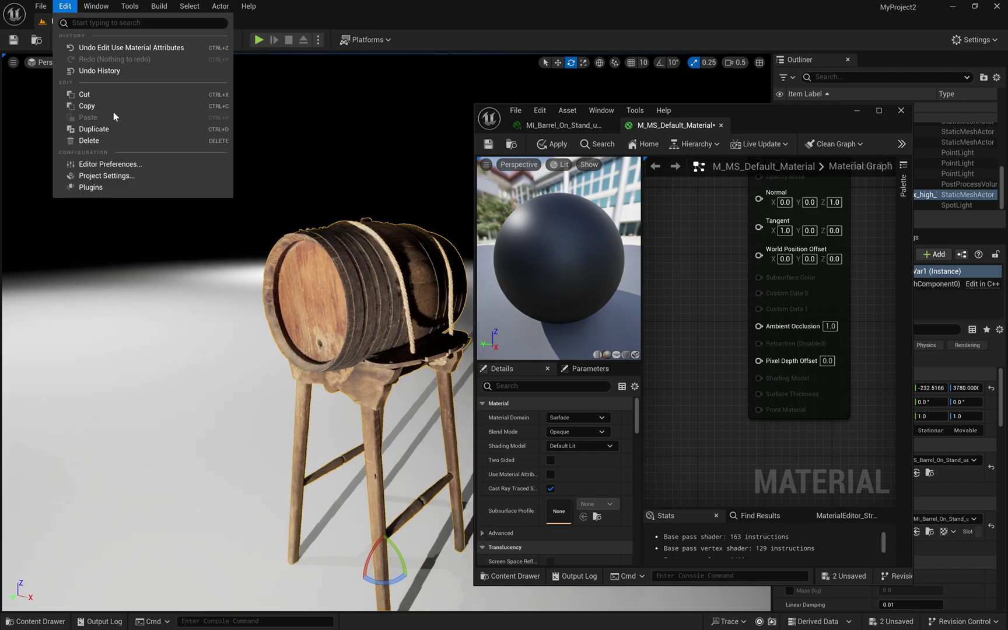
pyautogui.click(117, 188)
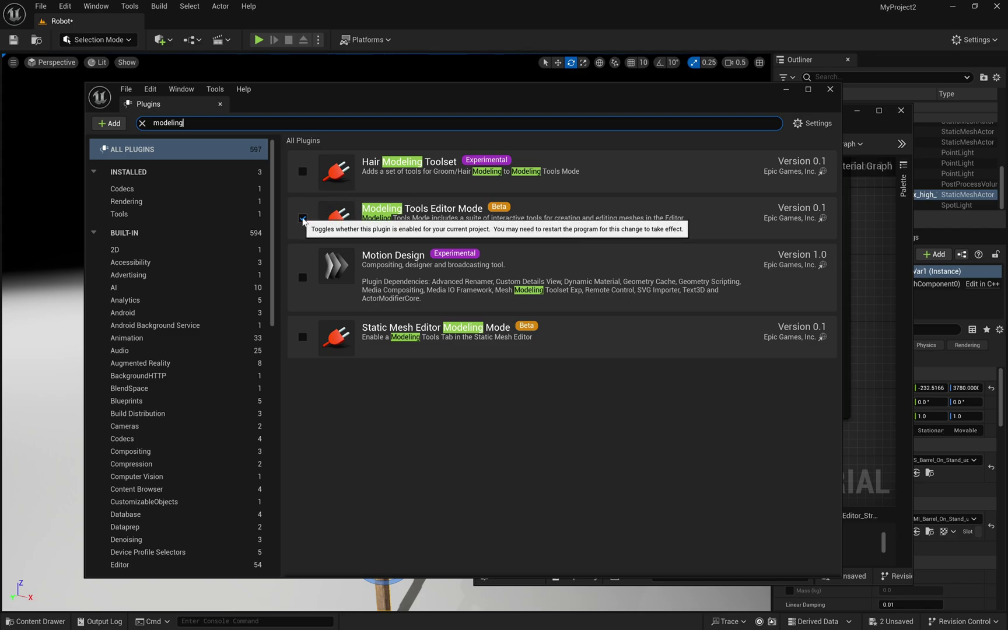
pyautogui.click(829, 89)
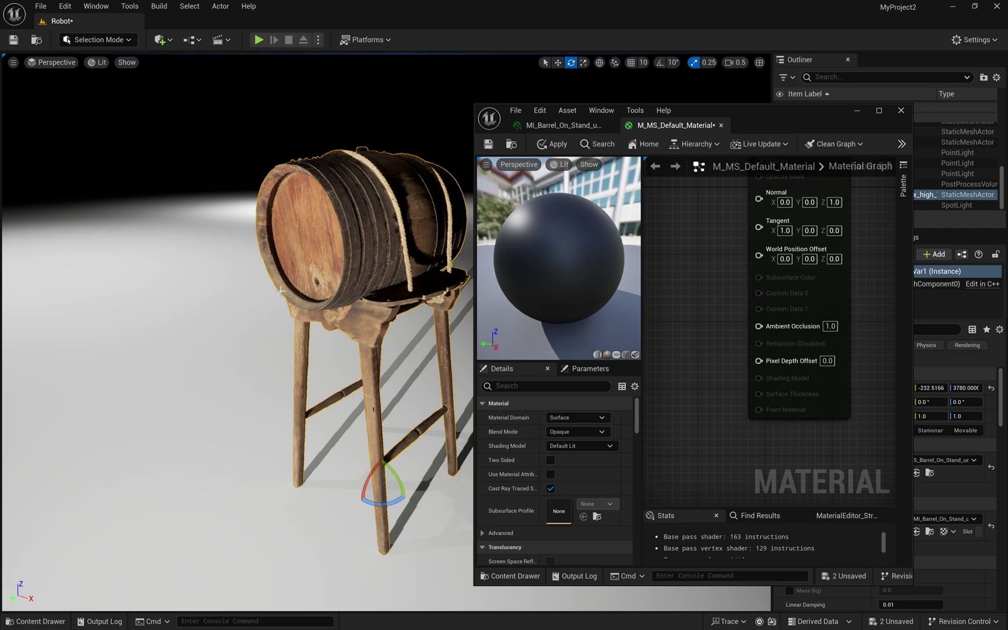
# Move the material editor window off the level viewport and switch the editor to Modeling mode
pyautogui.moveTo(246, 290); pyautogui.dragTo(301, 312, button='right')
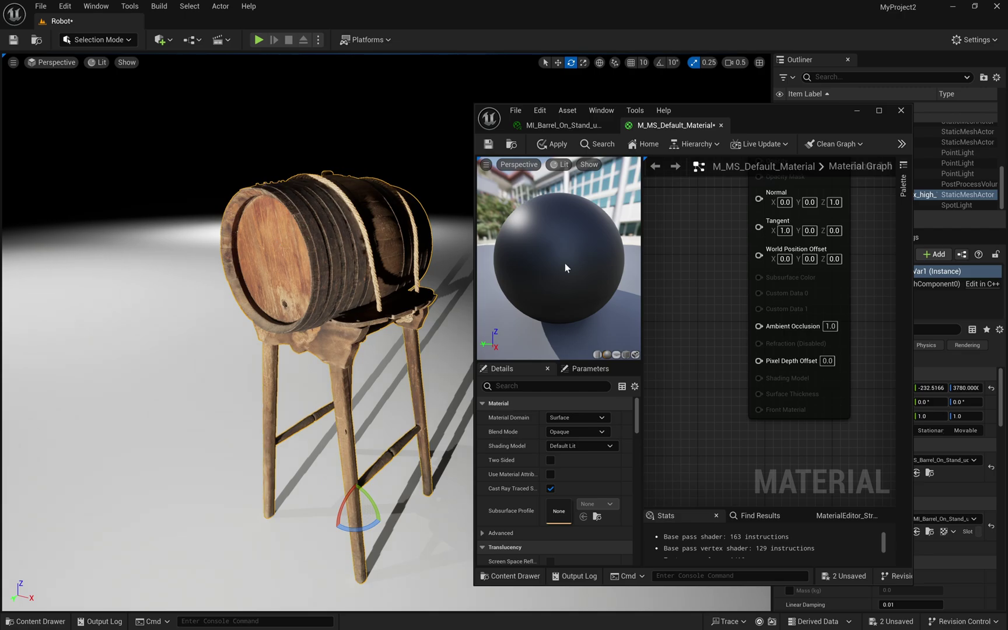
pyautogui.moveTo(766, 126); pyautogui.dragTo(801, 0)
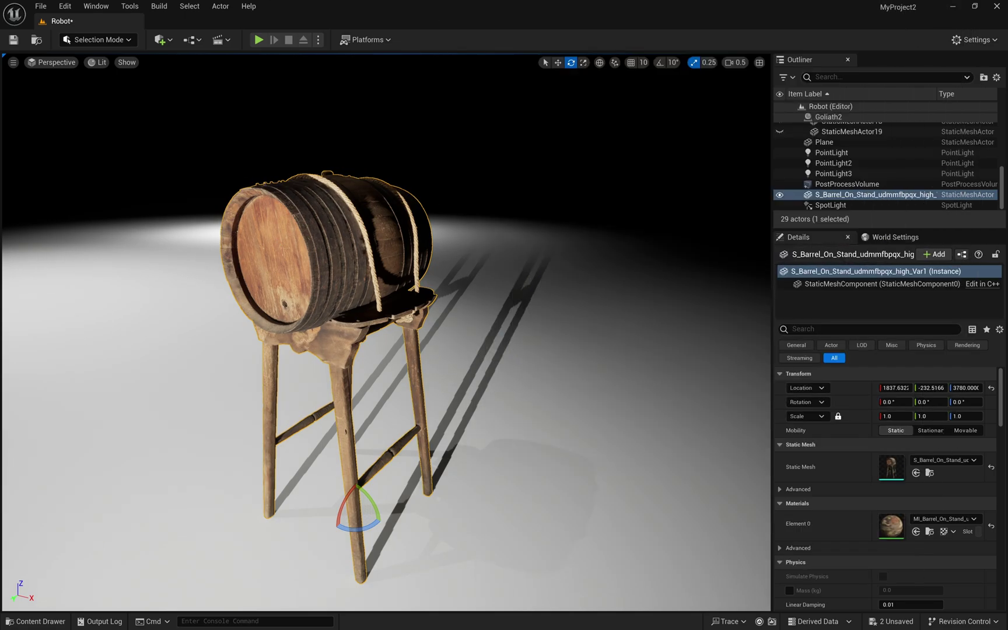
pyautogui.moveTo(331, 302); pyautogui.dragTo(318, 301, button='right')
pyautogui.click(98, 39)
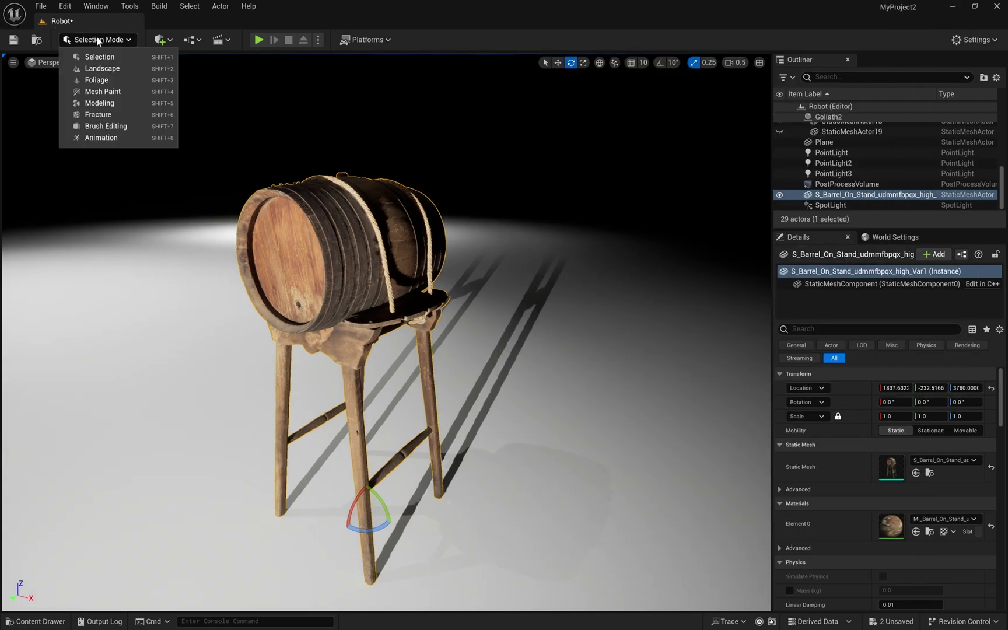
pyautogui.click(99, 103)
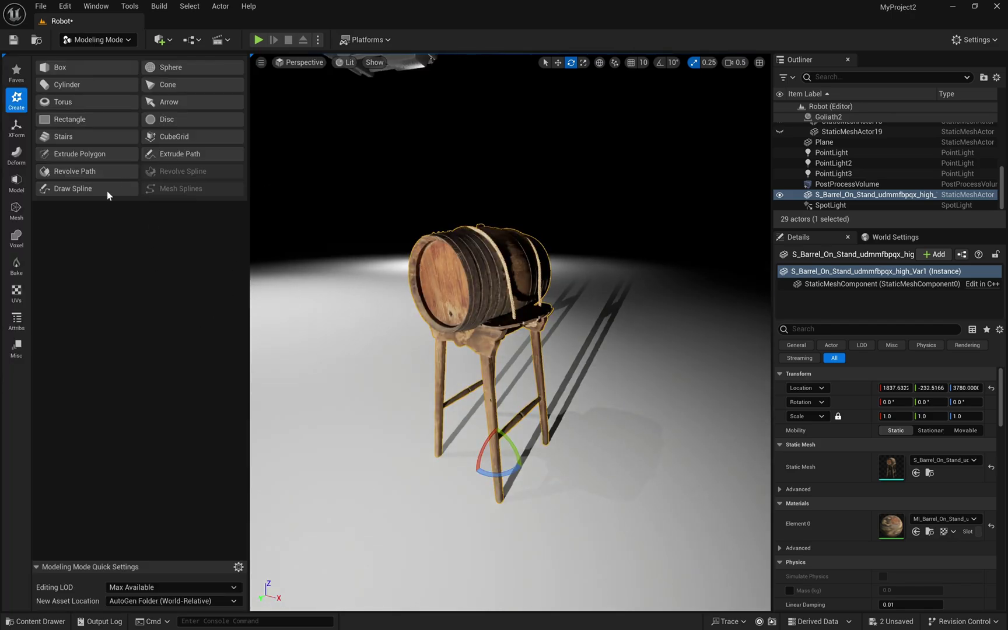
# Start Bake Textures for the barrel on its stand and set the output type to Ambient Occlusion
pyautogui.click(17, 265)
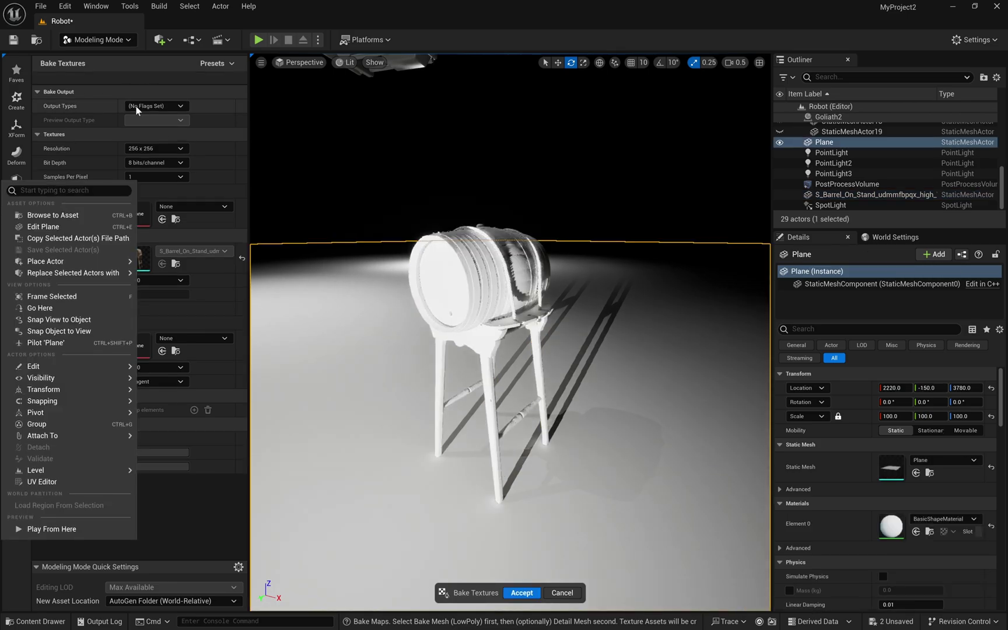
pyautogui.moveTo(367, 194); pyautogui.dragTo(362, 189, button='right')
pyautogui.click(157, 109)
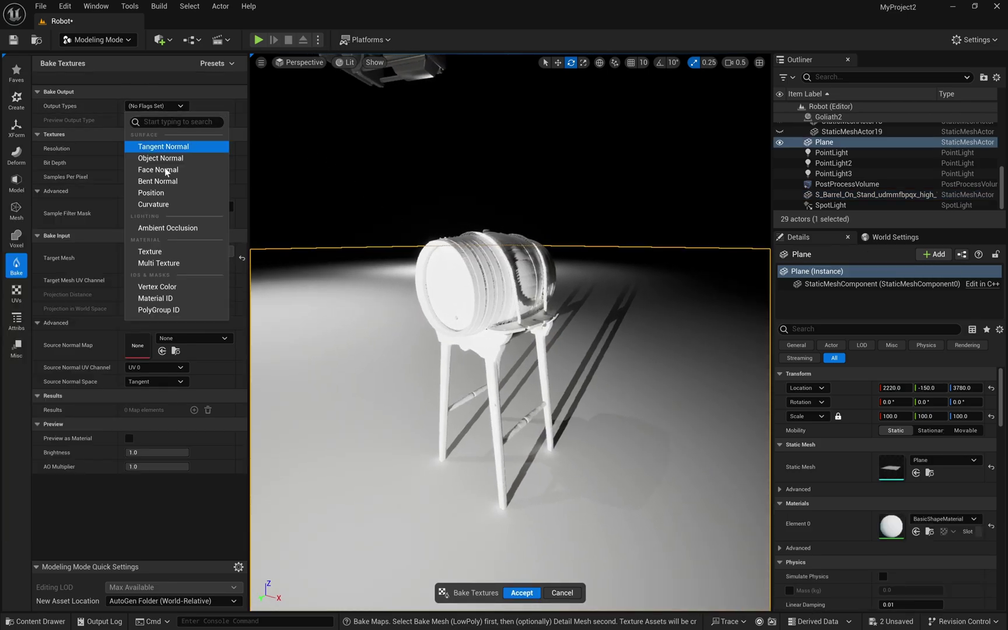
pyautogui.click(164, 231)
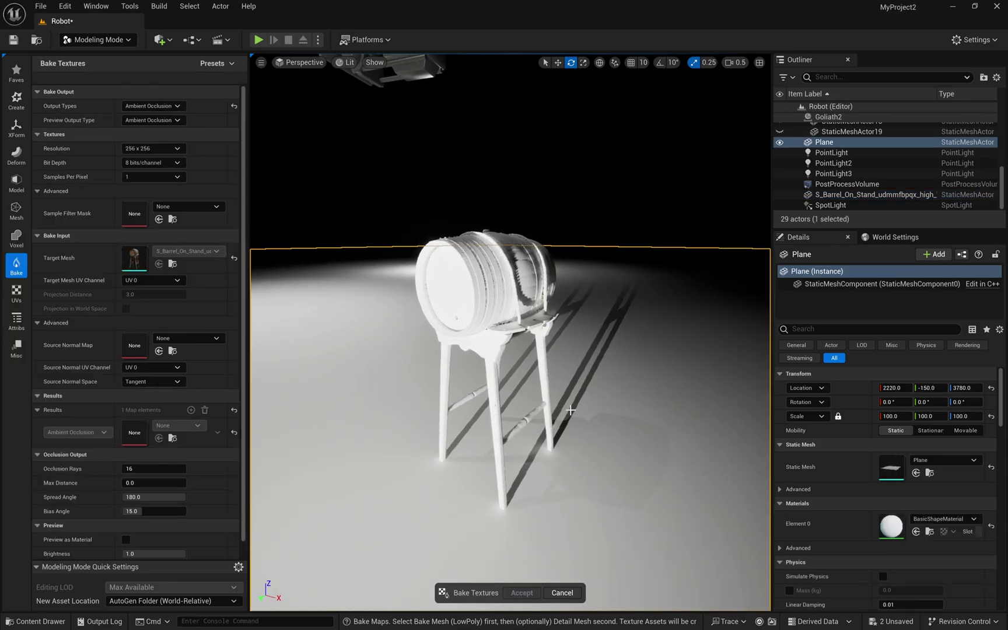
# Set the bake resolution to 1024 x 1024 and bring the barrel closer to inspect the preview
pyautogui.click(150, 148)
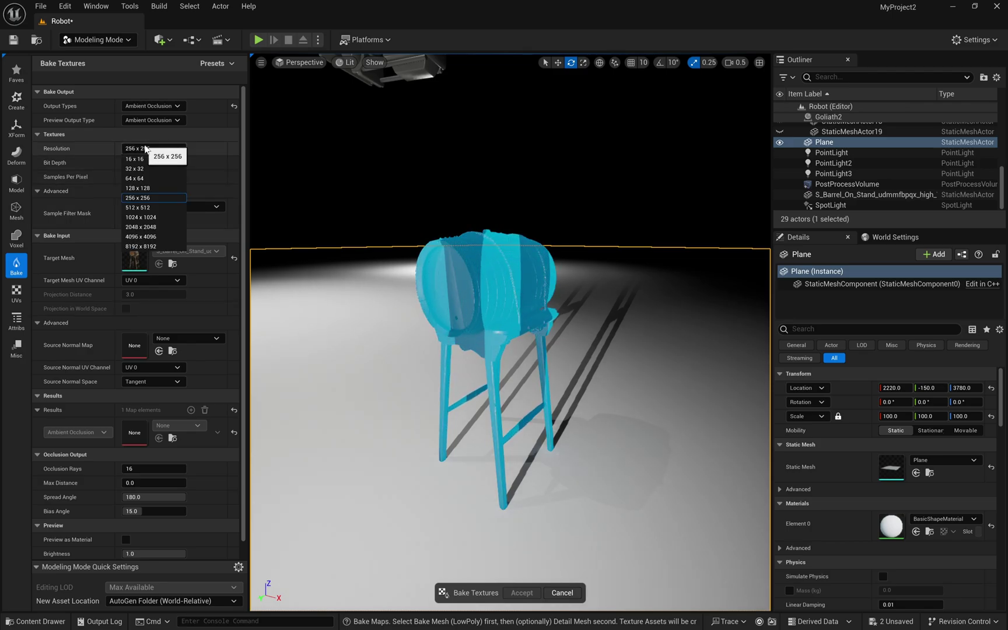
pyautogui.click(161, 217)
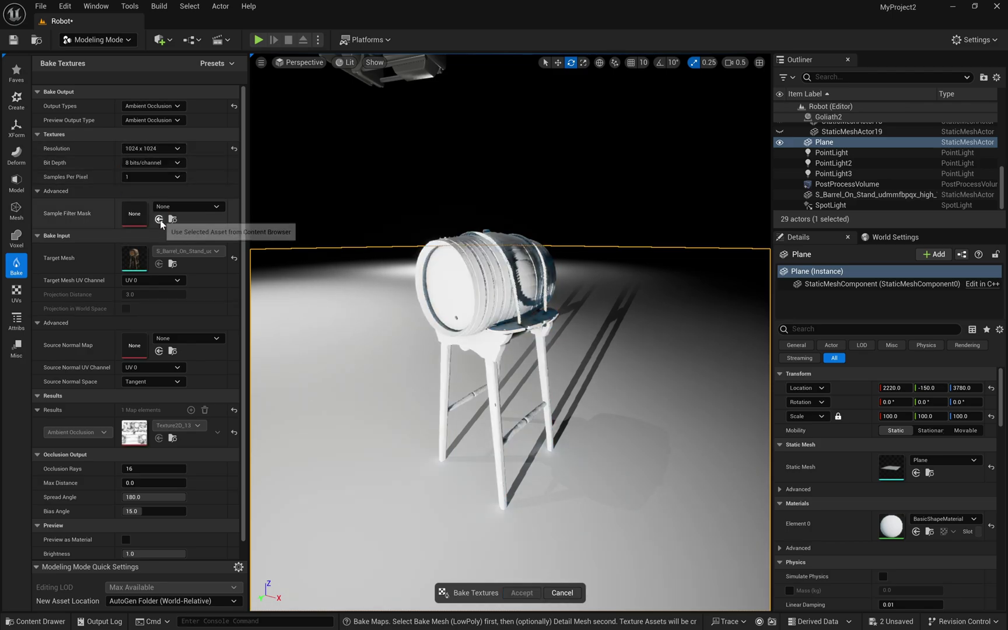
pyautogui.scroll(5, 480, 155)
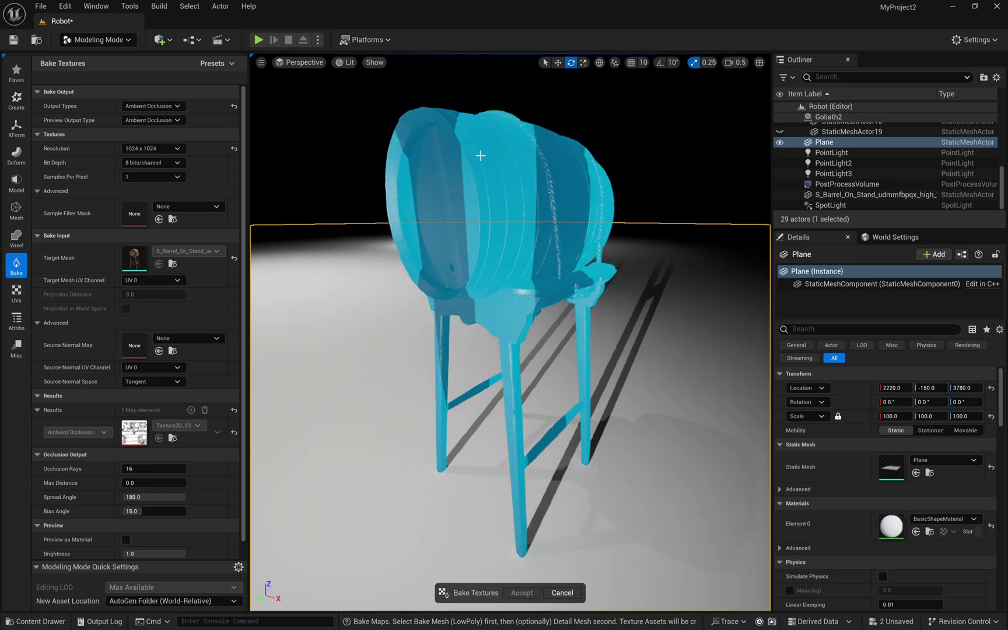
# Set the new asset location for the baked texture to the current folder
pyautogui.moveTo(500, 252)
pyautogui.mouseDown(button='right')
pyautogui.moveTo(493, 227)
pyautogui.moveTo(530, 272)
pyautogui.mouseUp(button='right')
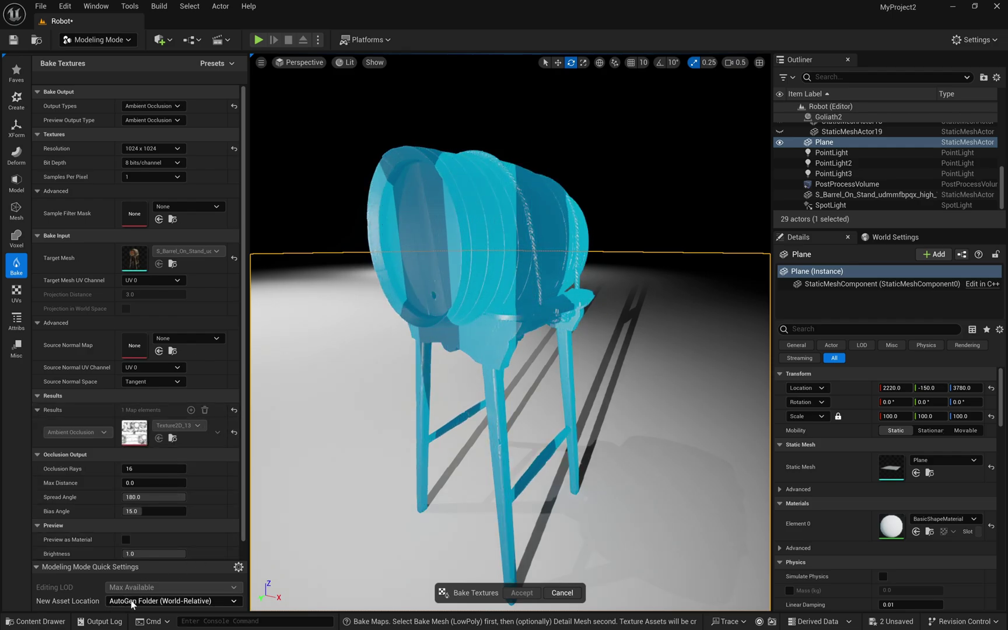
pyautogui.click(178, 603)
pyautogui.click(115, 589)
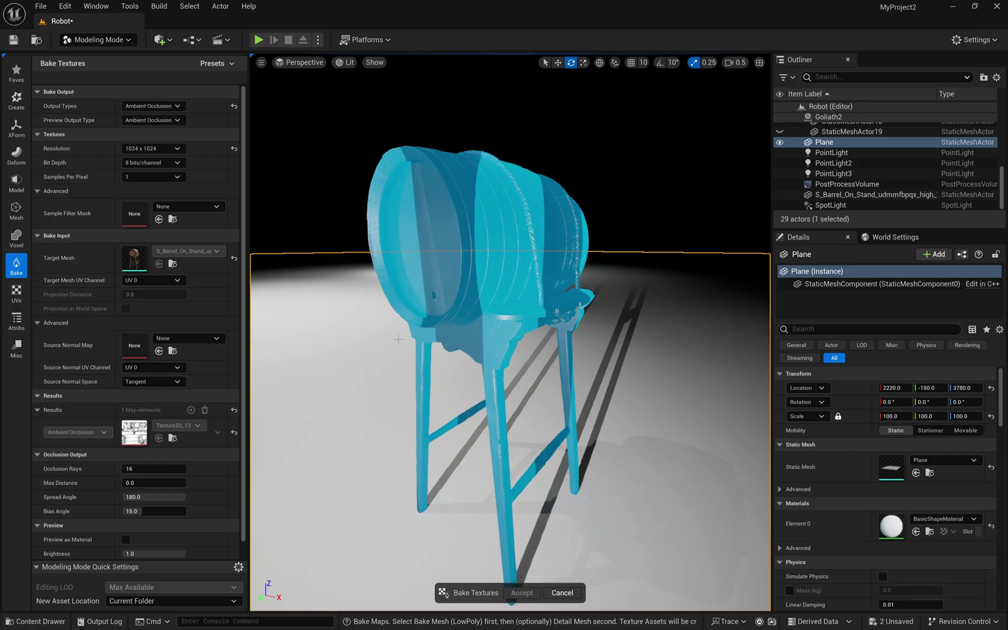
# Examine the barrel's ambient occlusion bake preview from several angles, covering the barrel front, ropes and stand
pyautogui.moveTo(518, 318); pyautogui.dragTo(503, 311, button='right')
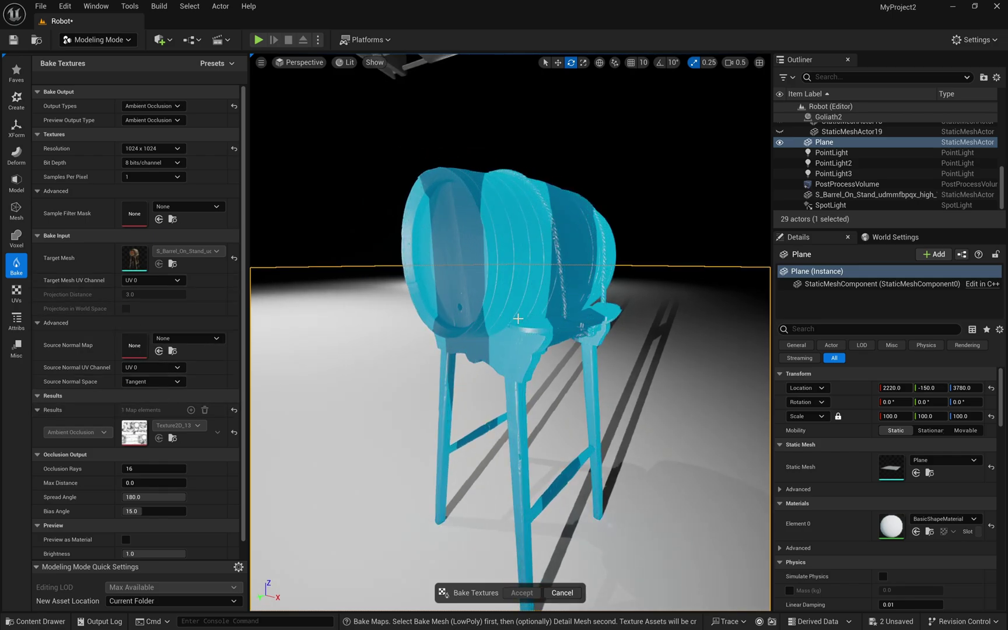
pyautogui.moveTo(519, 313); pyautogui.dragTo(540, 319, button='right')
pyautogui.press('s')
pyautogui.press('w')
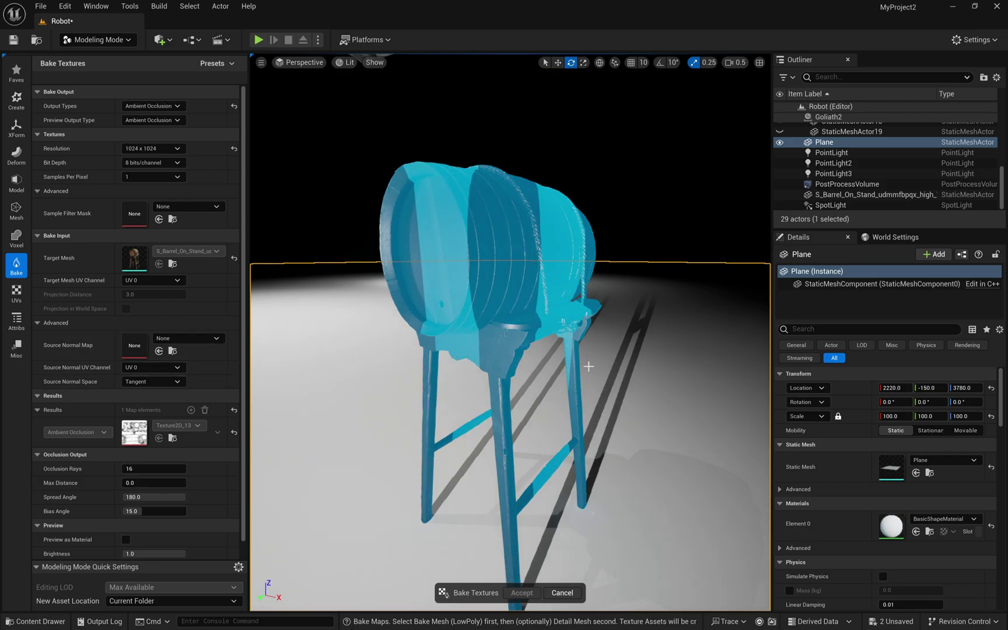
pyautogui.press('q')
pyautogui.moveTo(587, 367)
pyautogui.mouseDown(button='right')
pyautogui.moveTo(587, 341)
pyautogui.moveTo(587, 367)
pyautogui.mouseUp(button='right')
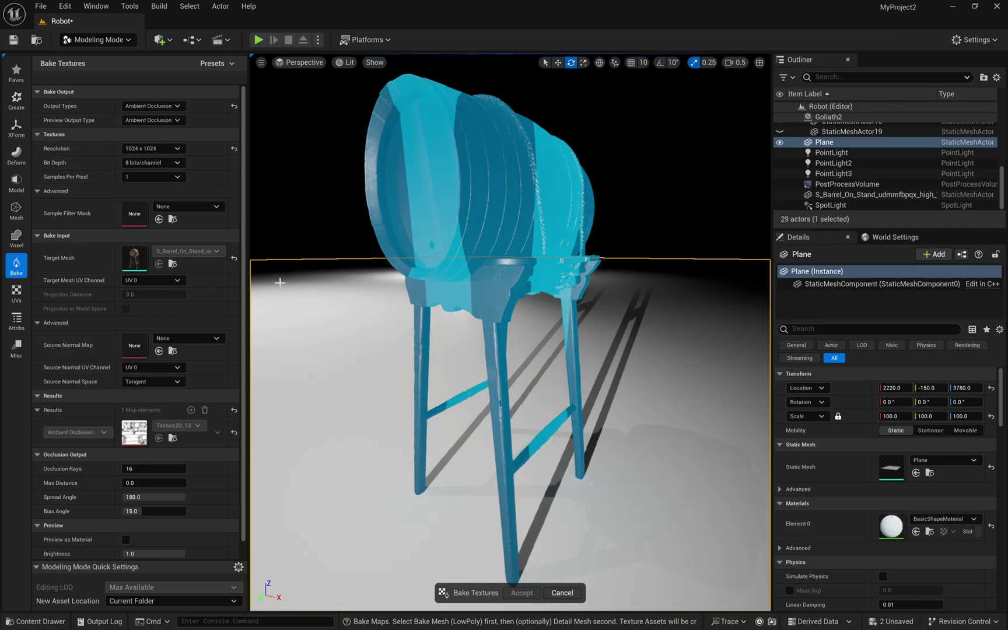
pyautogui.moveTo(480, 240); pyautogui.dragTo(481, 186, button='right')
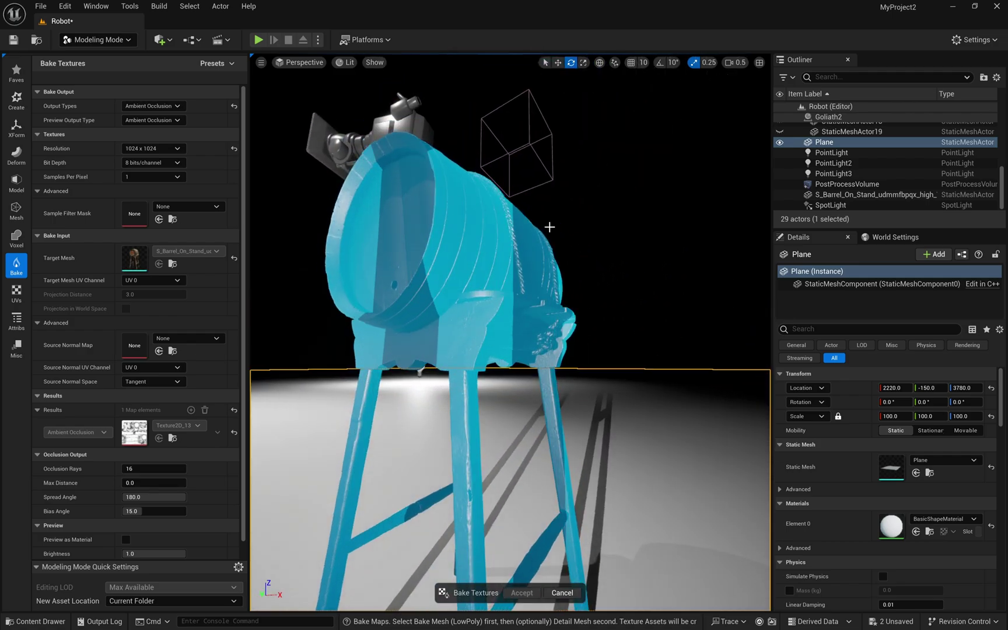
pyautogui.moveTo(459, 288); pyautogui.dragTo(459, 334, button='right')
pyautogui.keyDown('alt'); pyautogui.moveTo(432, 297); pyautogui.dragTo(458, 280); pyautogui.keyUp('alt')
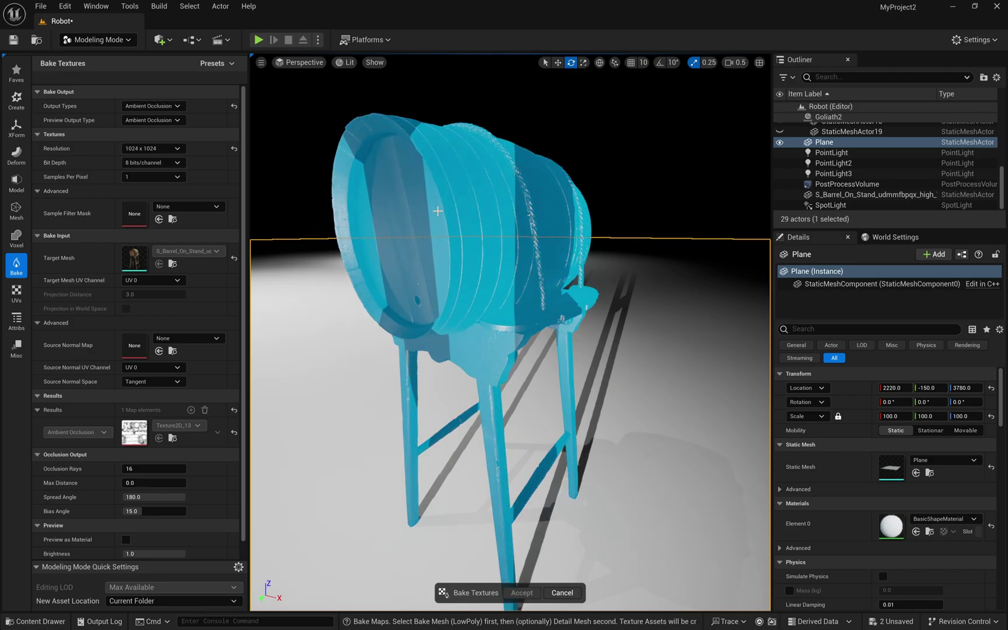
pyautogui.press('a')
pyautogui.moveTo(438, 211); pyautogui.dragTo(366, 215, button='right')
pyautogui.press('d')
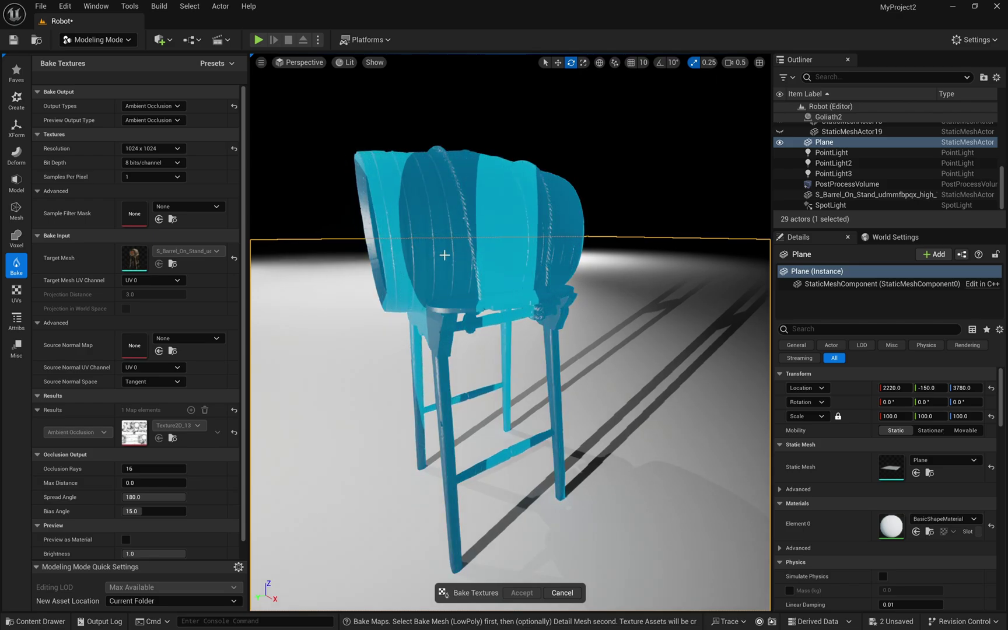
pyautogui.keyDown('alt'); pyautogui.moveTo(444, 255); pyautogui.dragTo(456, 255); pyautogui.keyUp('alt')
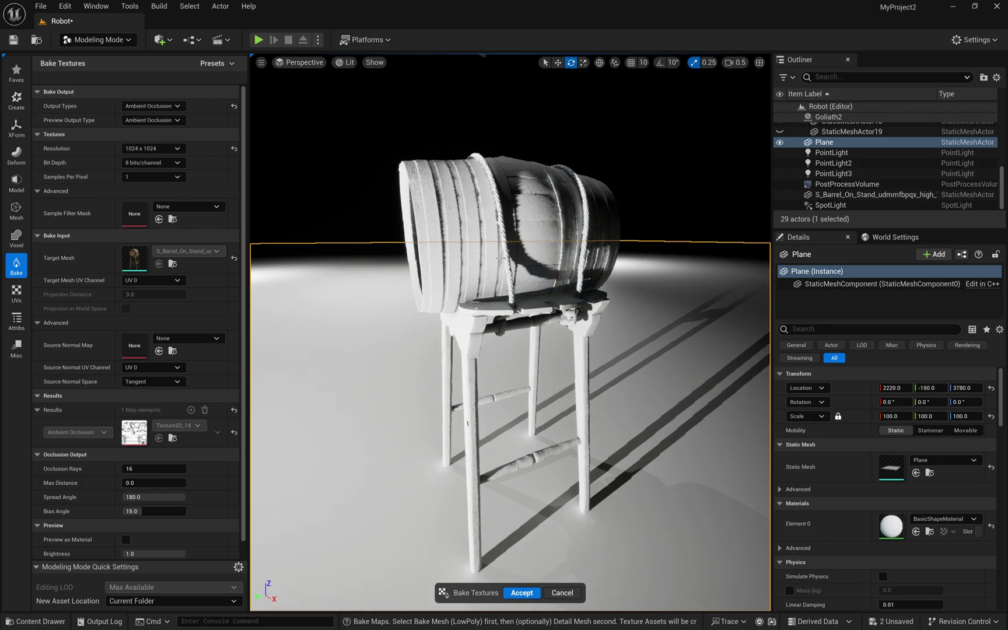
pyautogui.keyDown('alt'); pyautogui.moveTo(459, 249); pyautogui.dragTo(507, 217); pyautogui.keyUp('alt')
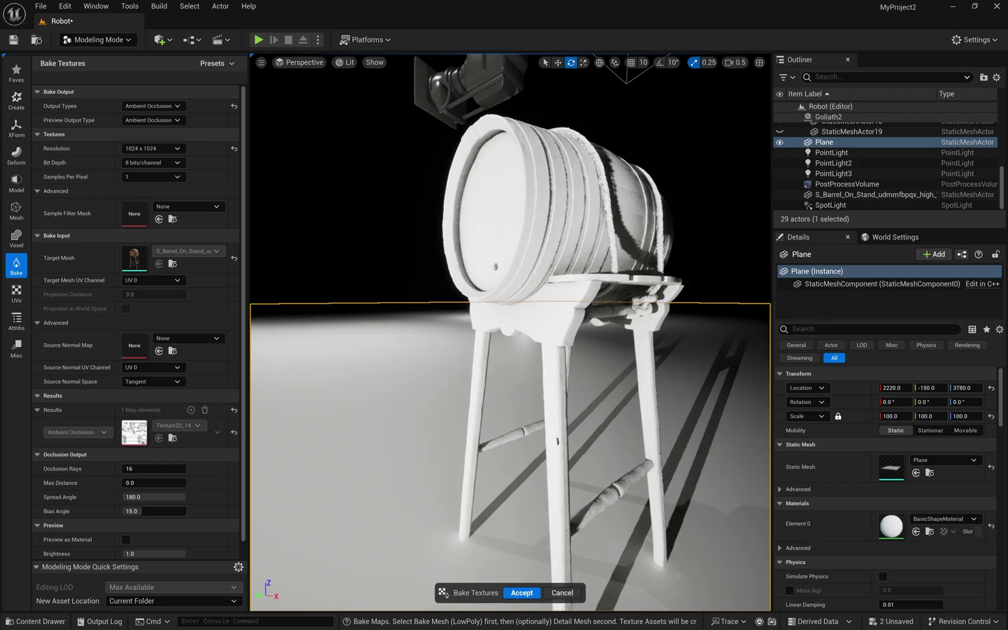
# Open the baked ambient occlusion texture for inspection and move its window off the level viewport
pyautogui.doubleClick(134, 432)
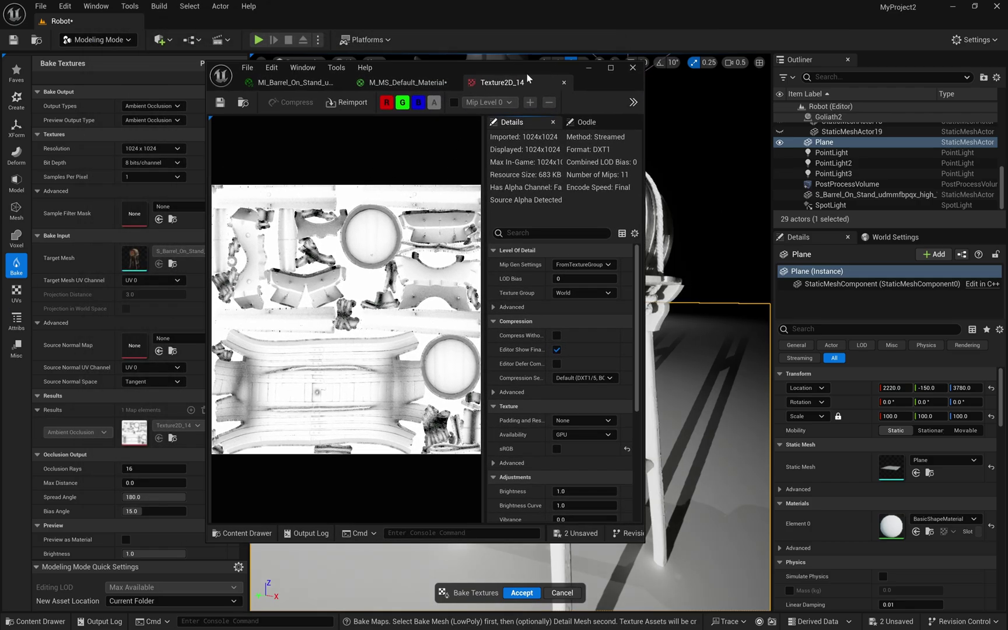
pyautogui.moveTo(555, 70); pyautogui.dragTo(875, 0)
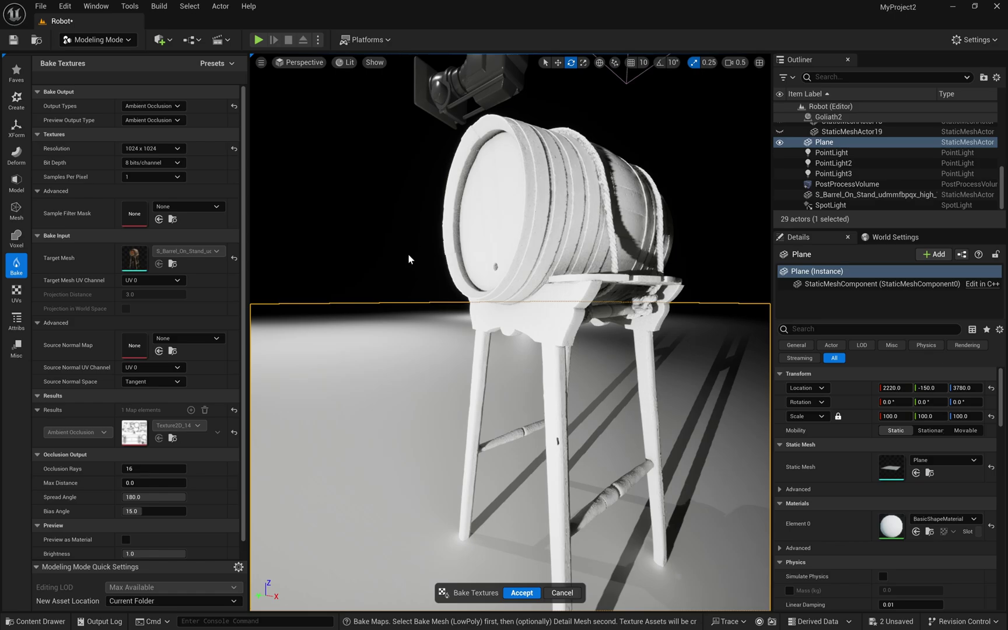
pyautogui.moveTo(408, 258); pyautogui.dragTo(432, 252, button='right')
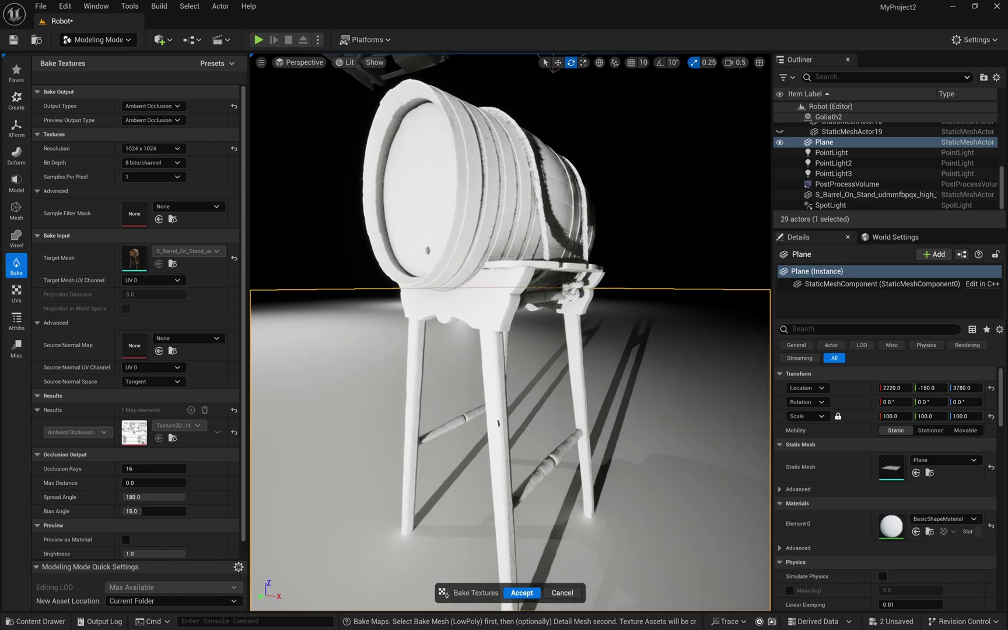
# Accept the barrel's ambient occlusion bake and return the editor to Selection mode
pyautogui.click(521, 592)
pyautogui.moveTo(387, 296); pyautogui.dragTo(356, 290, button='right')
pyautogui.hotkey('ctrl', 'space')
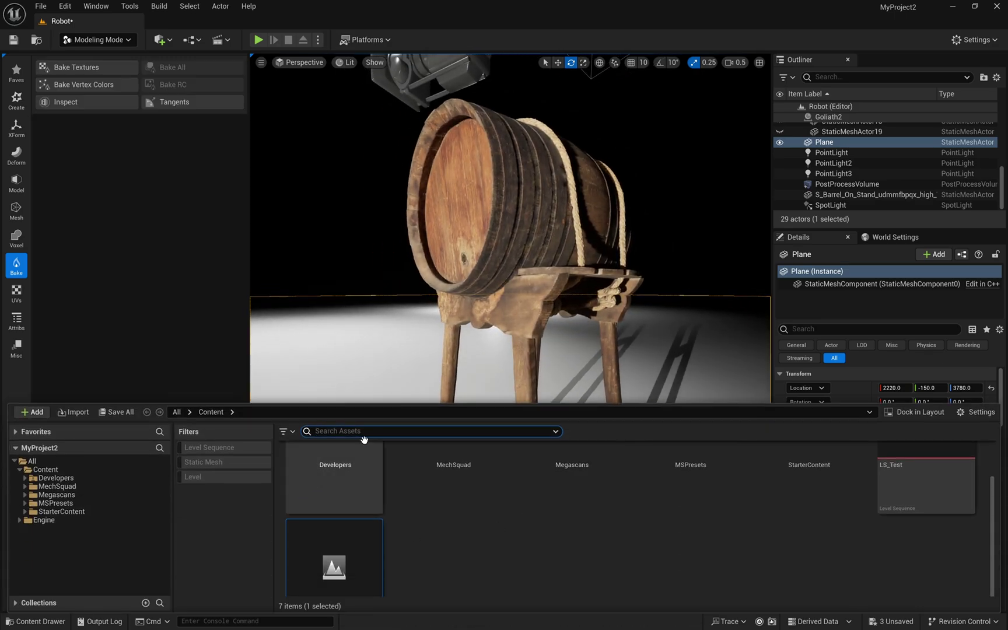
pyautogui.moveTo(394, 179); pyautogui.dragTo(373, 179, button='right')
pyautogui.click(98, 40)
pyautogui.click(100, 52)
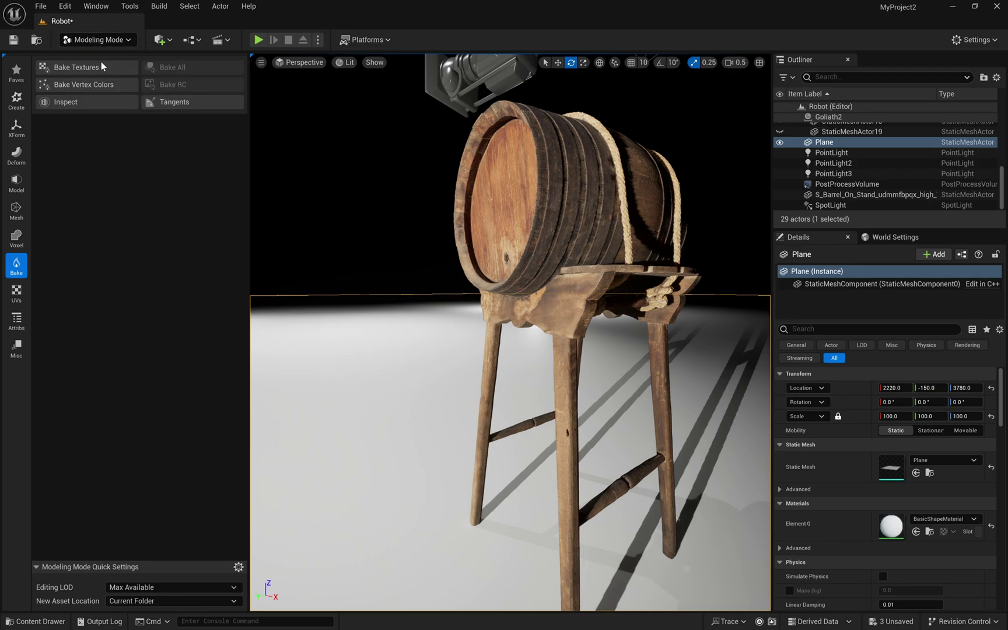
pyautogui.press('f')
# Browse to Megascans > 3D_Assets > Barrel_On_Stand_udmmfbpqx and select the baked ambient occlusion texture
pyautogui.hotkey('ctrl', 'space')
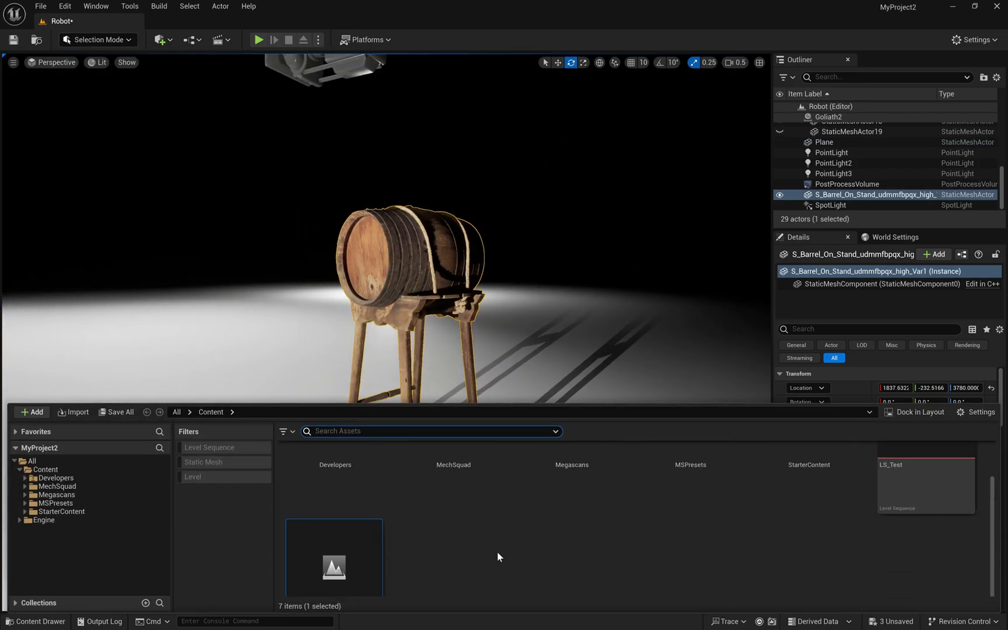
pyautogui.click(532, 532)
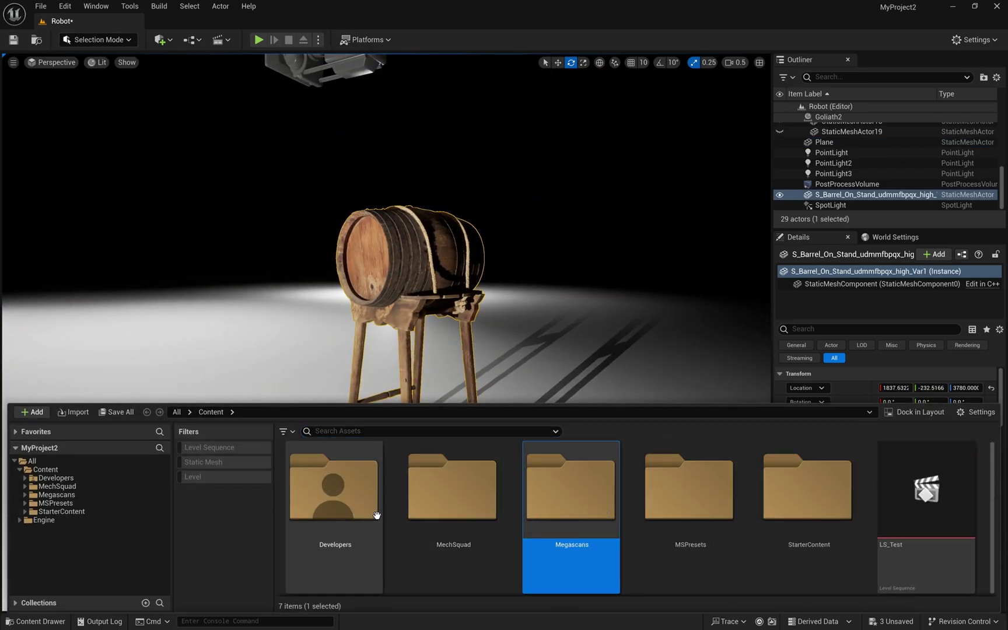
pyautogui.doubleClick(578, 508)
pyautogui.doubleClick(368, 505)
pyautogui.doubleClick(368, 505)
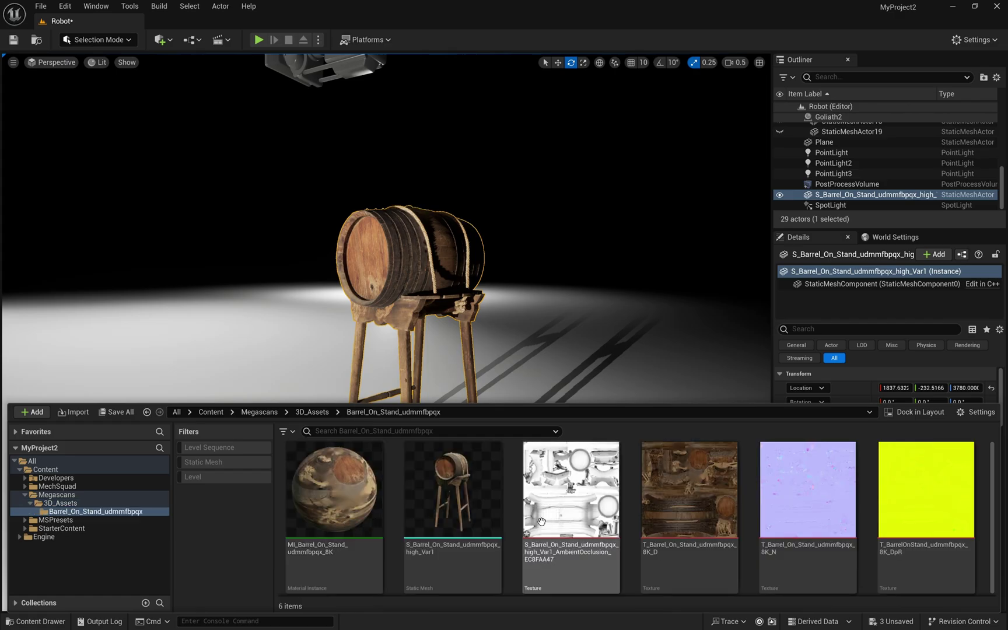
pyautogui.click(490, 507)
pyautogui.click(575, 485)
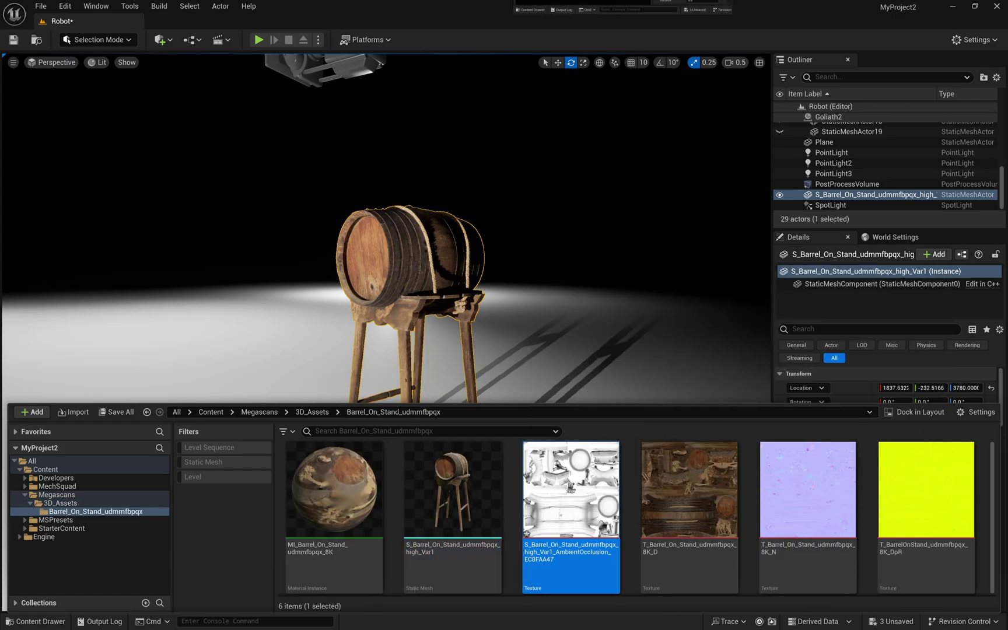
# Add the baked texture to the M_MS_Default_Material graph, connect its RGB output to Ambient Occlusion and apply the material
pyautogui.moveTo(568, 5); pyautogui.dragTo(767, 71)
pyautogui.click(600, 93)
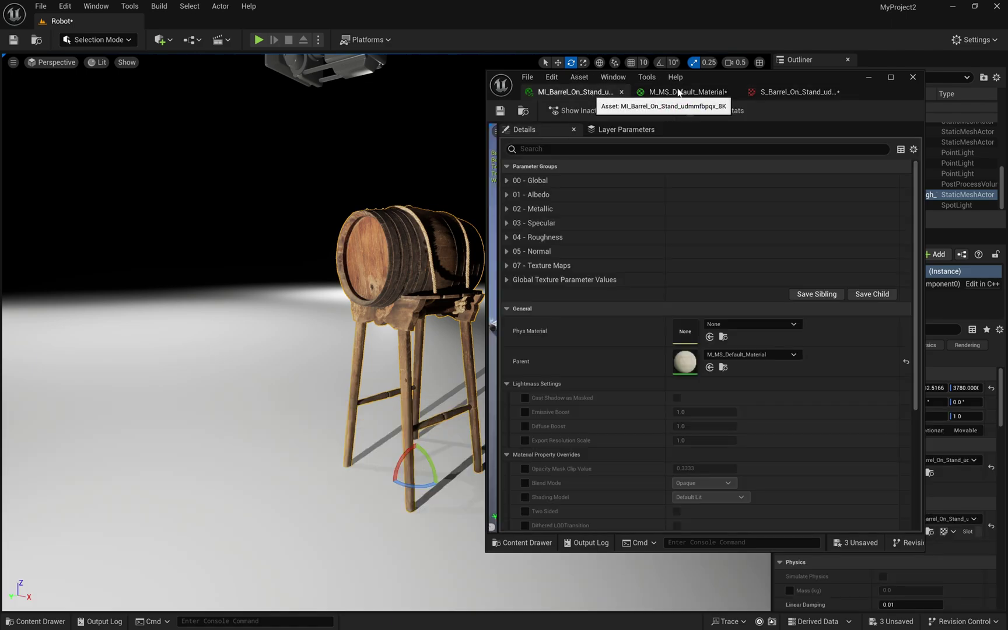
pyautogui.click(685, 91)
pyautogui.hotkey('ctrl', 'space')
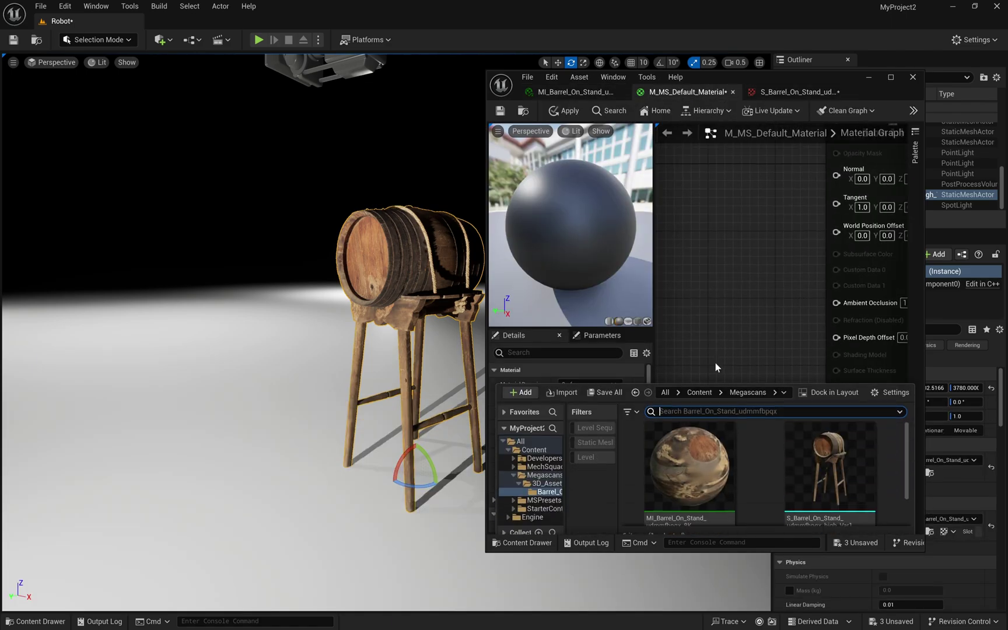
pyautogui.moveTo(689, 461); pyautogui.dragTo(691, 231)
pyautogui.moveTo(779, 254); pyautogui.dragTo(726, 259)
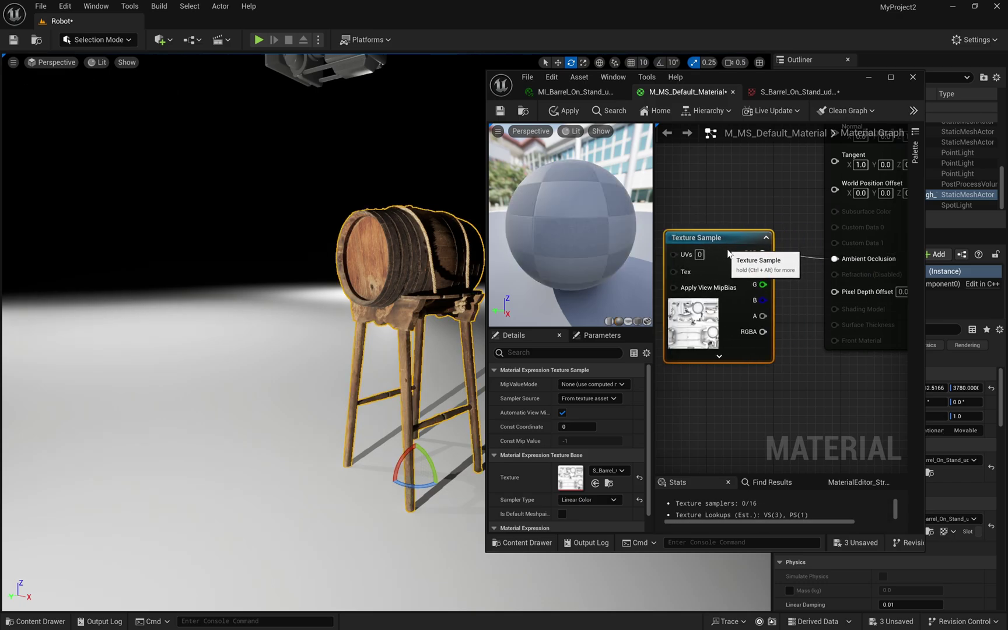
pyautogui.moveTo(408, 266); pyautogui.dragTo(442, 266, button='right')
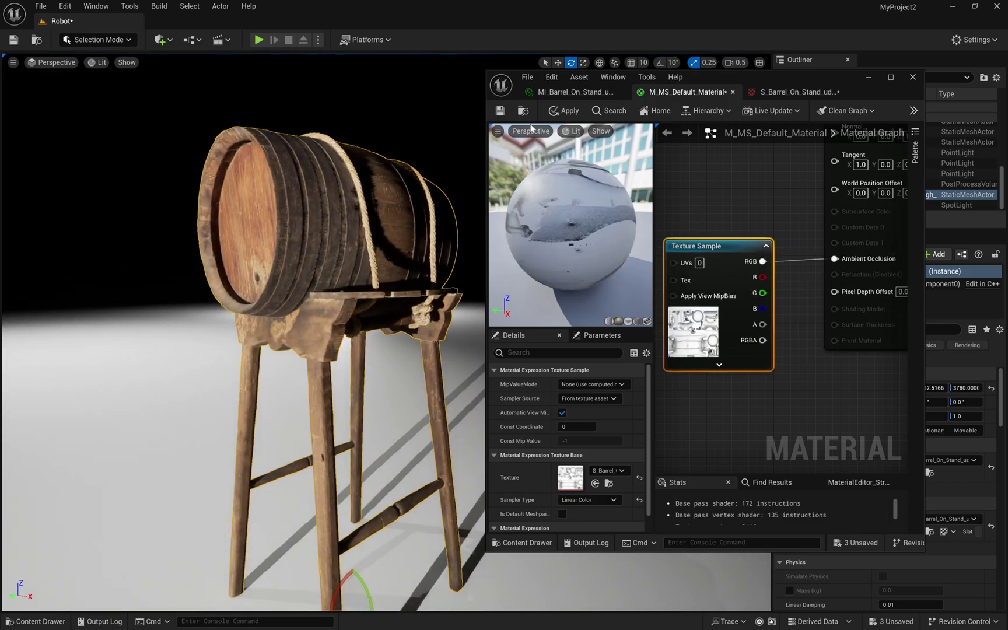
pyautogui.click(563, 110)
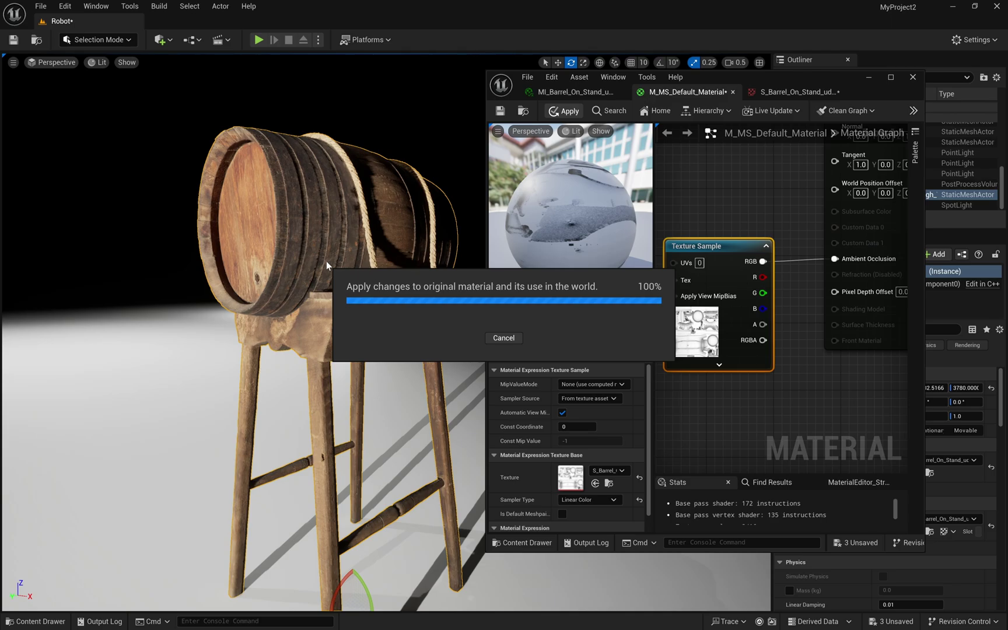
# Inspect the barrel's ambient occlusion shading in the level from several heights and distances
pyautogui.moveTo(326, 304); pyautogui.dragTo(262, 252, button='right')
pyautogui.press('w')
pyautogui.press('e')
pyautogui.press('q')
pyautogui.press('w')
pyautogui.moveTo(454, 270); pyautogui.dragTo(454, 233, button='right')
pyautogui.press('s')
pyautogui.press('q')
pyautogui.moveTo(314, 386); pyautogui.dragTo(314, 418, button='right')
pyautogui.press('e')
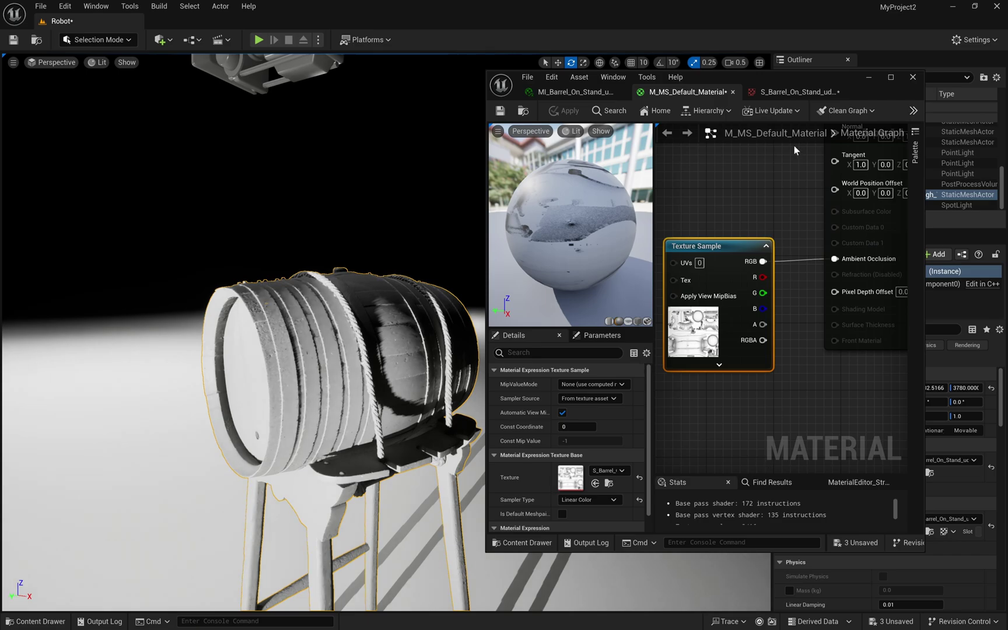
# Enable Use Material Attributes on M_MS_Default_Material, apply it and inspect the barrel up close
pyautogui.scroll(-3, 782, 287)
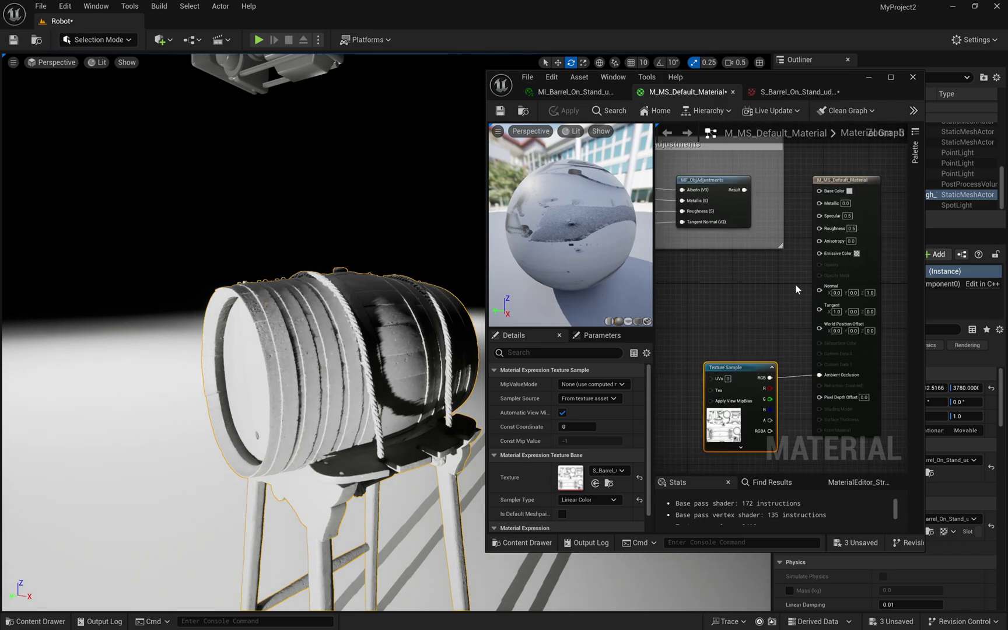
pyautogui.click(771, 285)
pyautogui.click(562, 440)
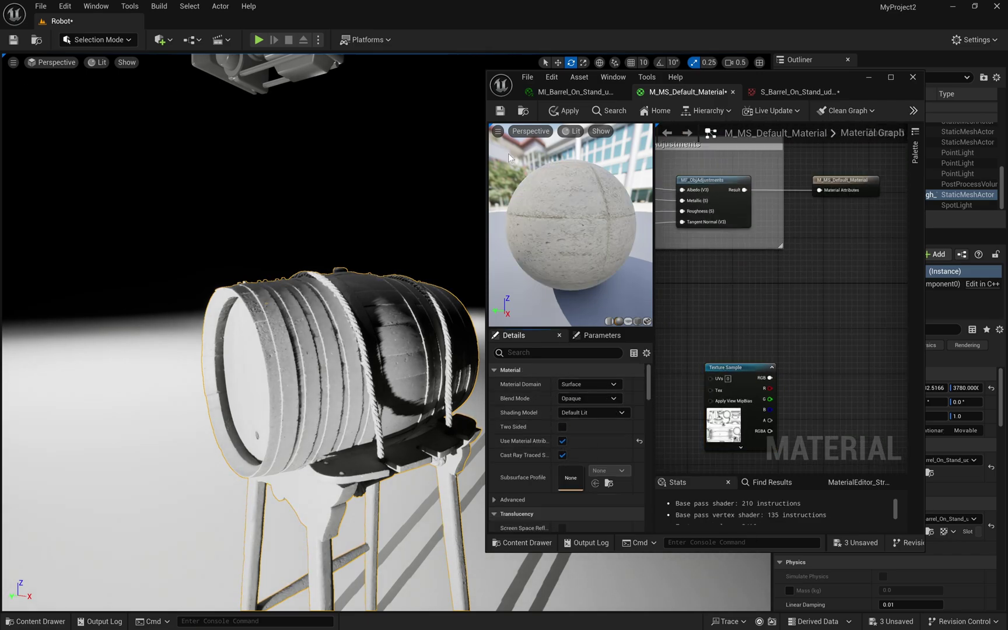
pyautogui.click(561, 111)
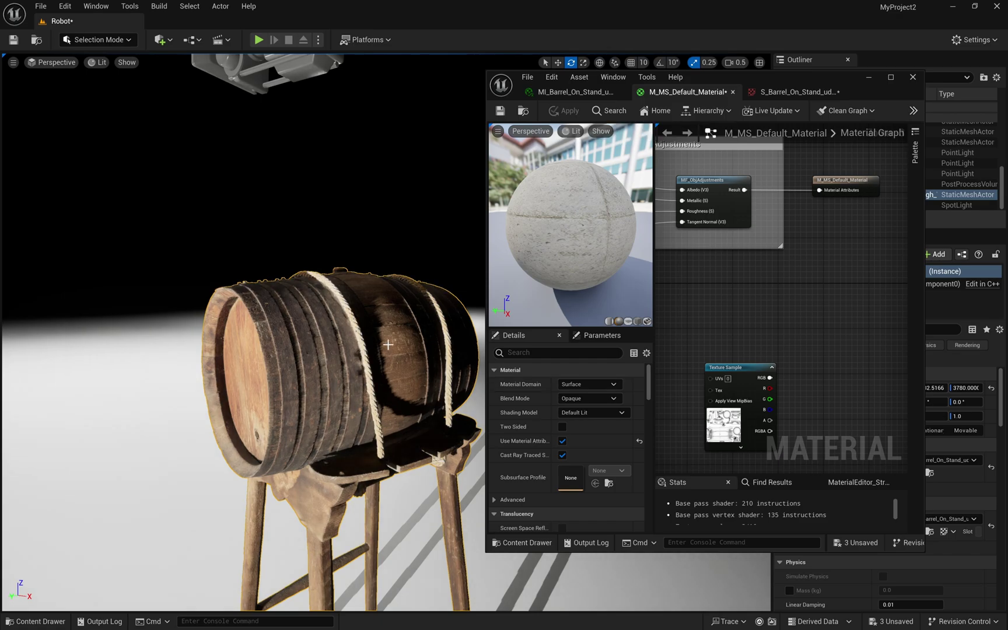
pyautogui.moveTo(362, 389)
pyautogui.mouseDown(button='right')
pyautogui.moveTo(384, 392)
pyautogui.moveTo(350, 392)
pyautogui.moveTo(373, 390)
pyautogui.mouseUp(button='right')
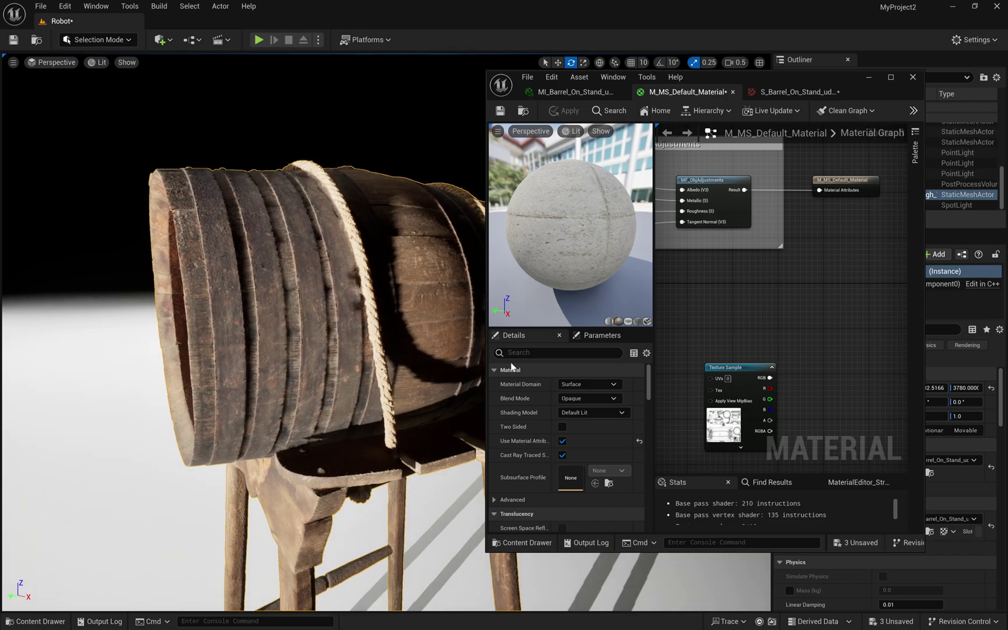
pyautogui.moveTo(730, 386); pyautogui.dragTo(715, 316)
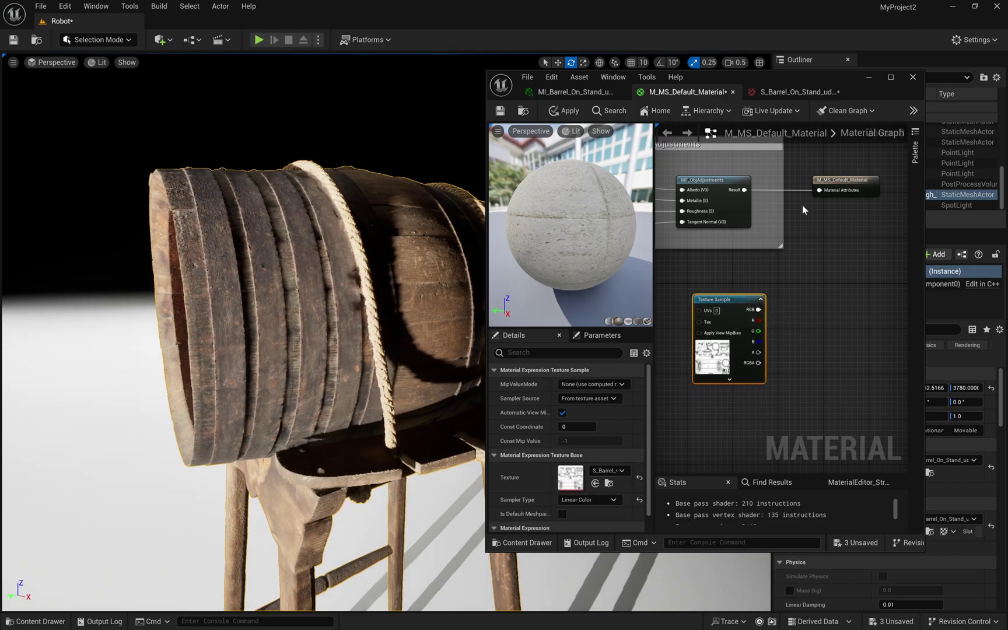
pyautogui.moveTo(744, 233); pyautogui.dragTo(786, 244, button='right')
pyautogui.keyDown('alt'); pyautogui.click(724, 210); pyautogui.keyUp('alt')
pyautogui.keyDown('alt'); pyautogui.click(723, 200); pyautogui.keyUp('alt')
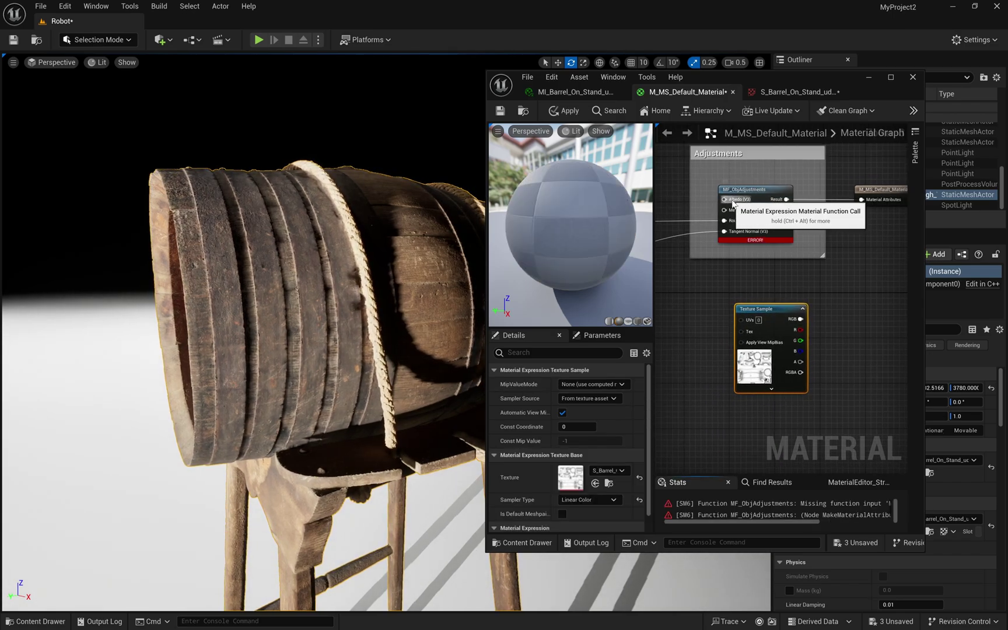
pyautogui.hotkey('ctrl', 'z')
pyautogui.hotkey('ctrl', 'z')
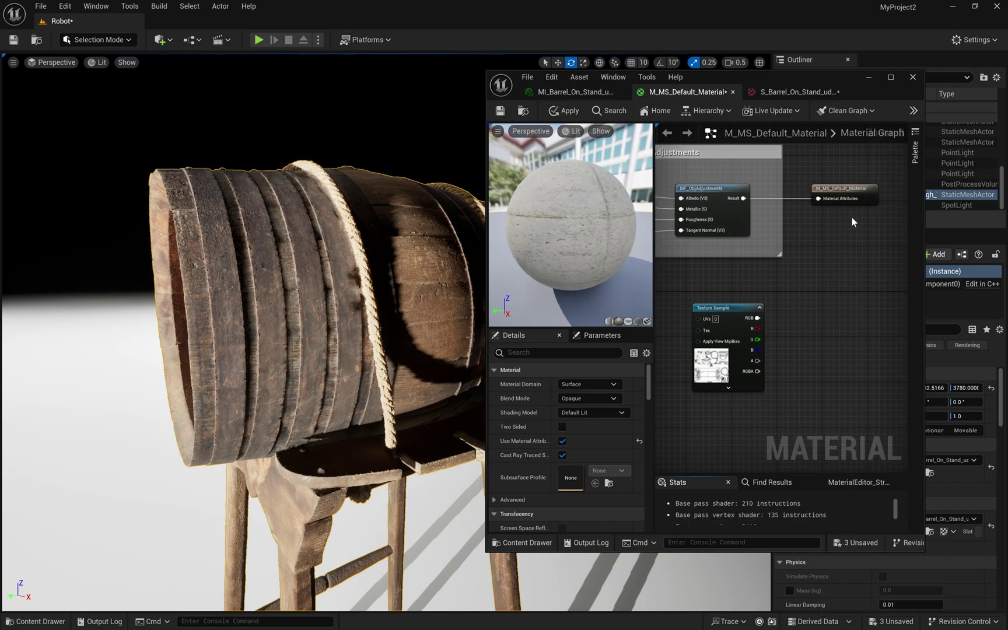
# Disable Use Material Attributes, reroute the MF_ObjAdjustments inputs to Base Color, Metallic, Roughness and Normal on the material output, and apply
pyautogui.click(562, 441)
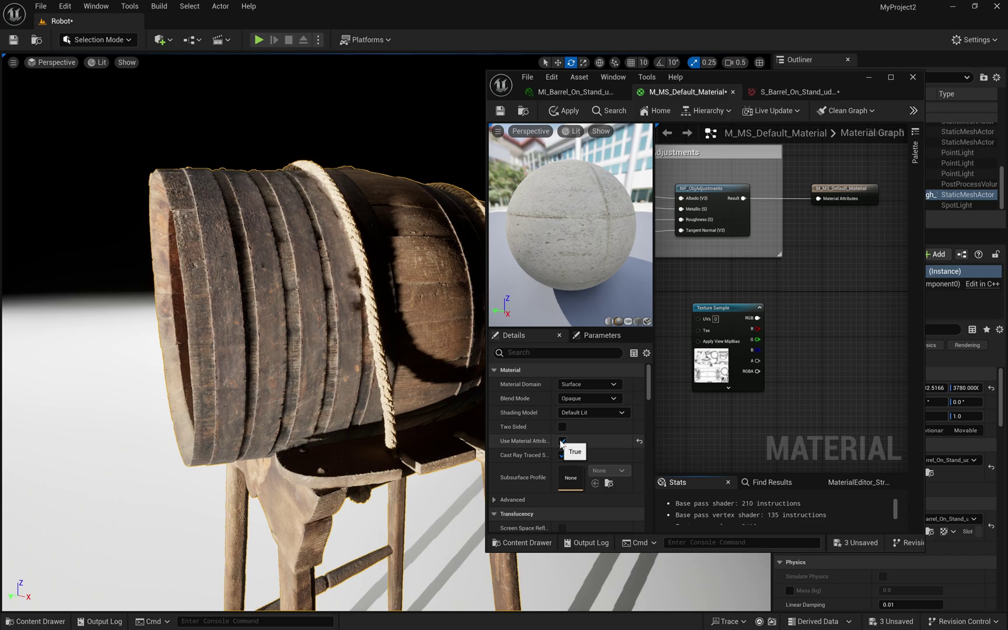
pyautogui.moveTo(683, 200); pyautogui.dragTo(723, 209, button='right')
pyautogui.keyDown('ctrl'); pyautogui.moveTo(721, 207); pyautogui.dragTo(865, 242); pyautogui.keyUp('ctrl')
pyautogui.keyDown('ctrl'); pyautogui.moveTo(720, 239); pyautogui.dragTo(857, 303); pyautogui.keyUp('ctrl')
pyautogui.click(564, 111)
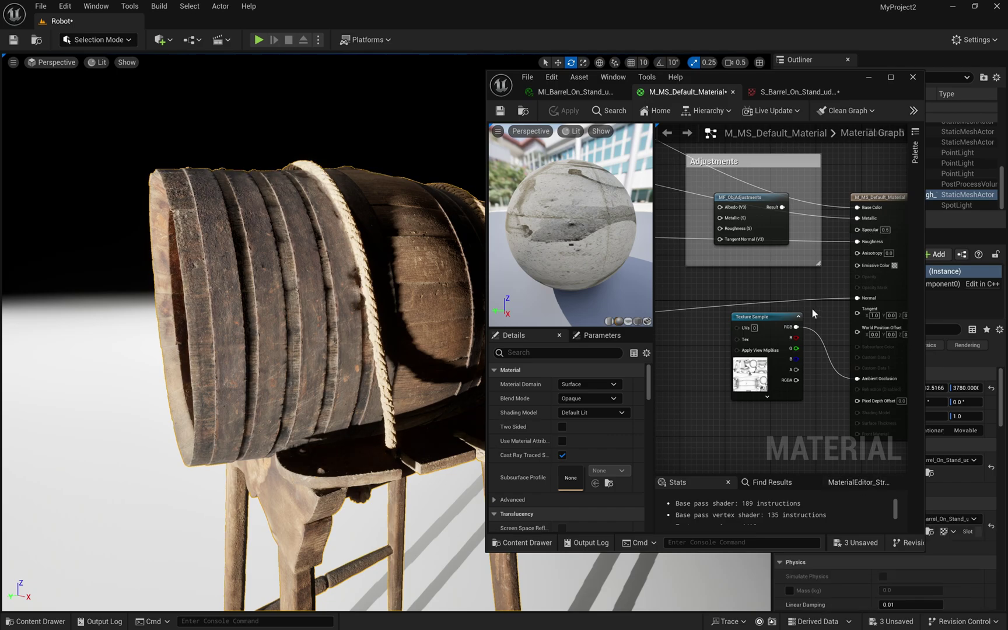
pyautogui.scroll(3, 803, 281)
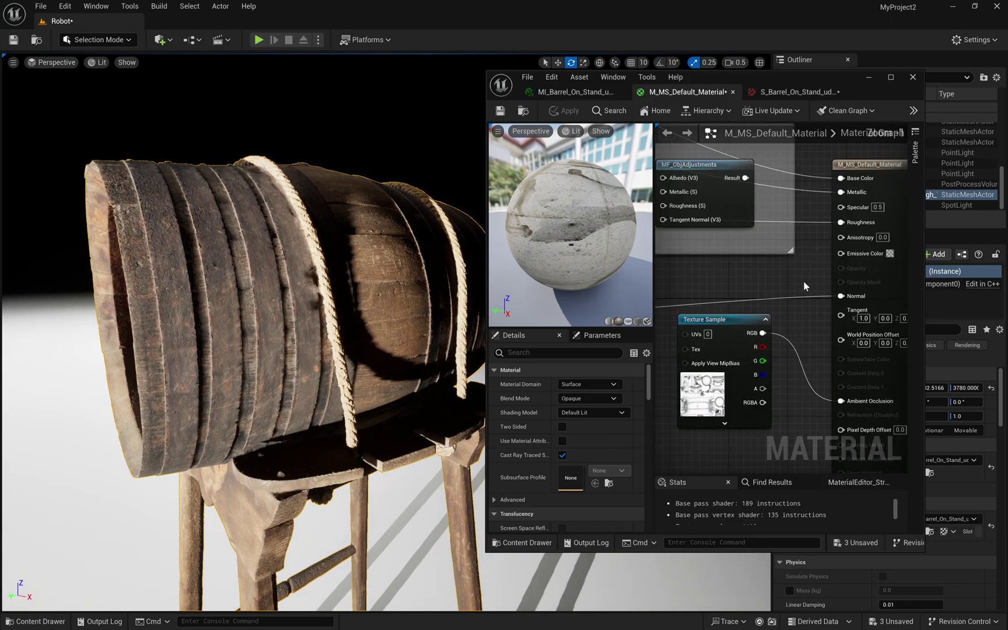
# Disconnect Base Color, Metallic, Roughness and Normal from the M_MS_Default_Material output, keeping Ambient Occlusion connected, and apply the material
pyautogui.keyDown('alt'); pyautogui.click(841, 179); pyautogui.keyUp('alt')
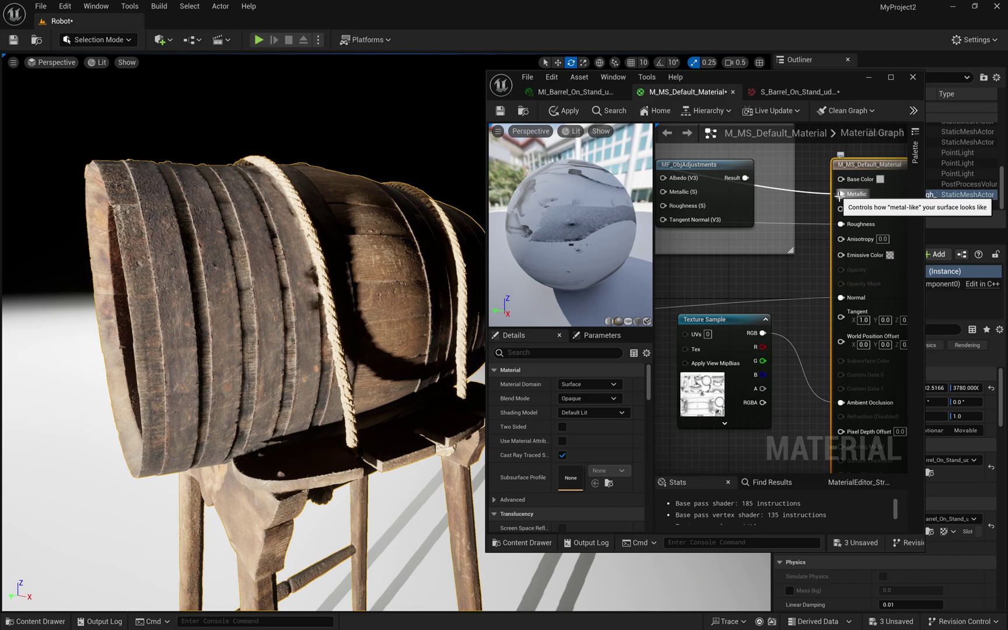
pyautogui.keyDown('alt'); pyautogui.click(839, 195); pyautogui.keyUp('alt')
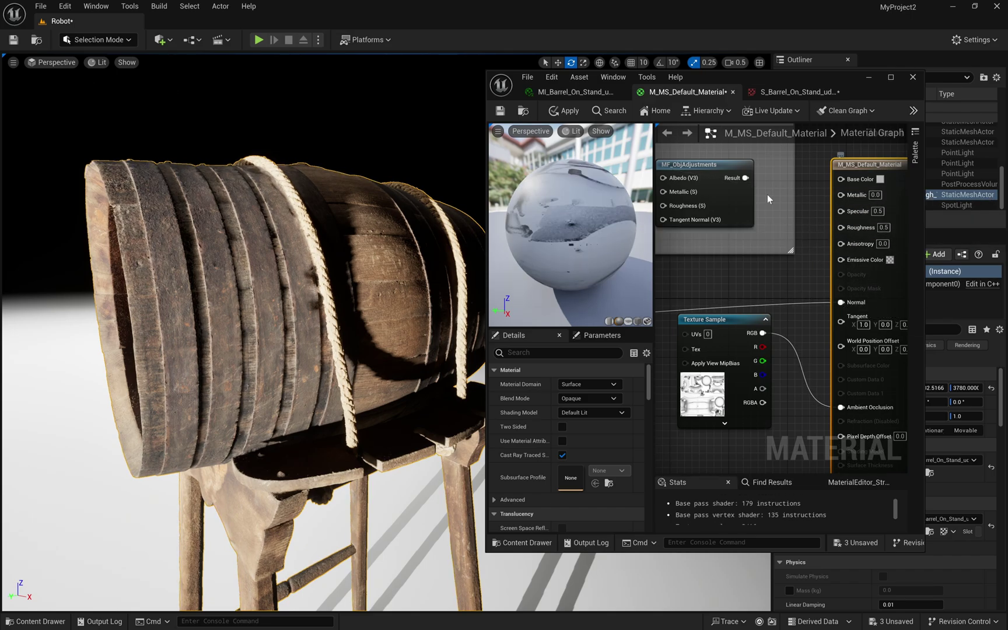
pyautogui.keyDown('alt'); pyautogui.click(854, 302); pyautogui.keyUp('alt')
pyautogui.click(576, 114)
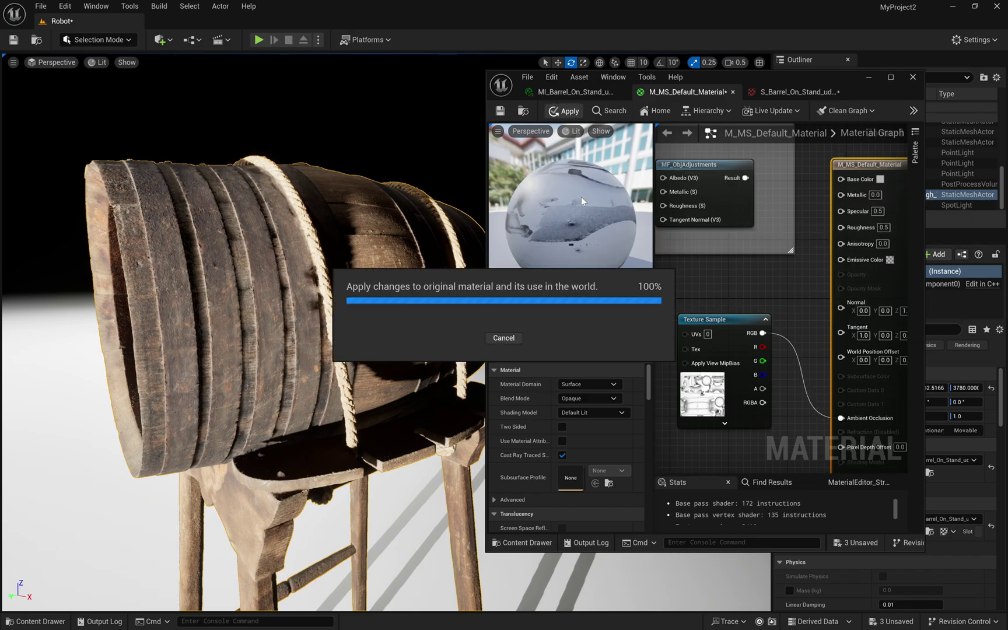
# Add a Multiply node between the ambient occlusion Texture Sample and the material output
pyautogui.moveTo(326, 292)
pyautogui.mouseDown(button='right')
pyautogui.moveTo(326, 431)
pyautogui.moveTo(327, 303)
pyautogui.mouseUp(button='right')
pyautogui.moveTo(751, 408); pyautogui.dragTo(774, 318, button='right')
pyautogui.scroll(1, 774, 317)
pyautogui.moveTo(723, 326); pyautogui.dragTo(657, 344)
pyautogui.click(822, 324)
pyautogui.moveTo(822, 324); pyautogui.dragTo(761, 317, button='right')
pyautogui.click(762, 272)
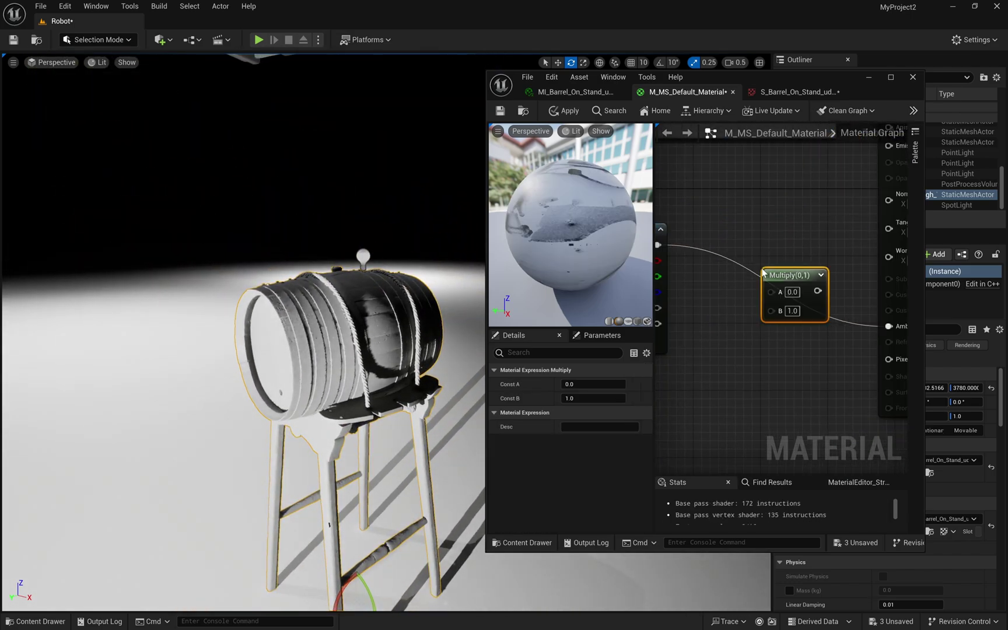
# Route the Texture Sample's RGB output through the Multiply node's A input into Ambient Occlusion
pyautogui.keyDown('ctrl'); pyautogui.moveTo(898, 329); pyautogui.dragTo(757, 291); pyautogui.keyUp('ctrl')
pyautogui.click(752, 284)
pyautogui.moveTo(775, 299); pyautogui.dragTo(786, 302, button='right')
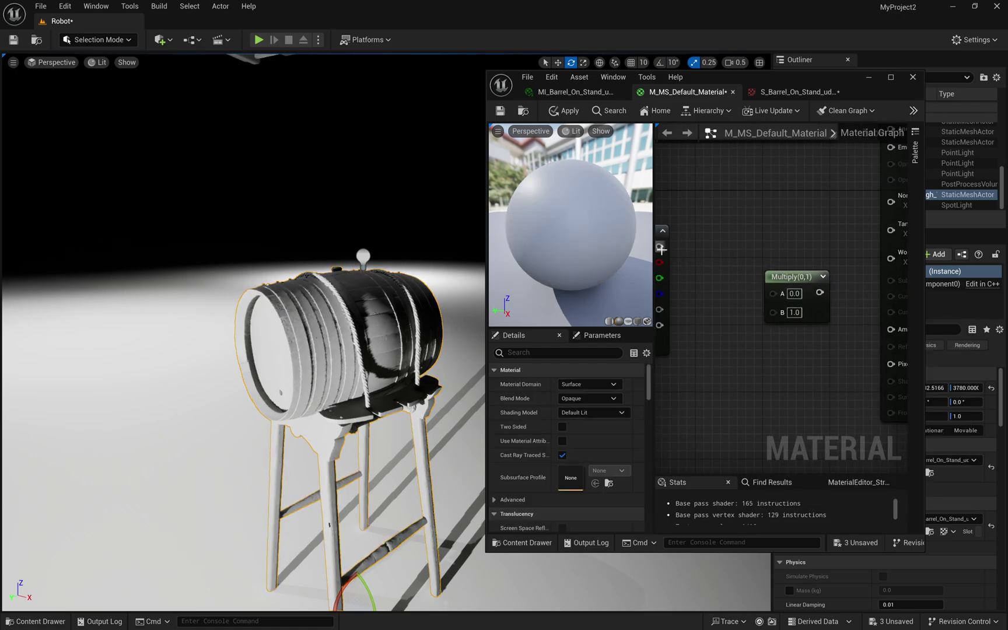
pyautogui.moveTo(660, 247); pyautogui.dragTo(792, 293)
pyautogui.moveTo(847, 302); pyautogui.dragTo(776, 298, button='right')
pyautogui.moveTo(763, 289); pyautogui.dragTo(838, 327)
# Add a scalar parameter named AO_Intensity beside the Multiply node
pyautogui.moveTo(736, 333); pyautogui.dragTo(825, 310, button='right')
pyautogui.press('s')
pyautogui.click(723, 309)
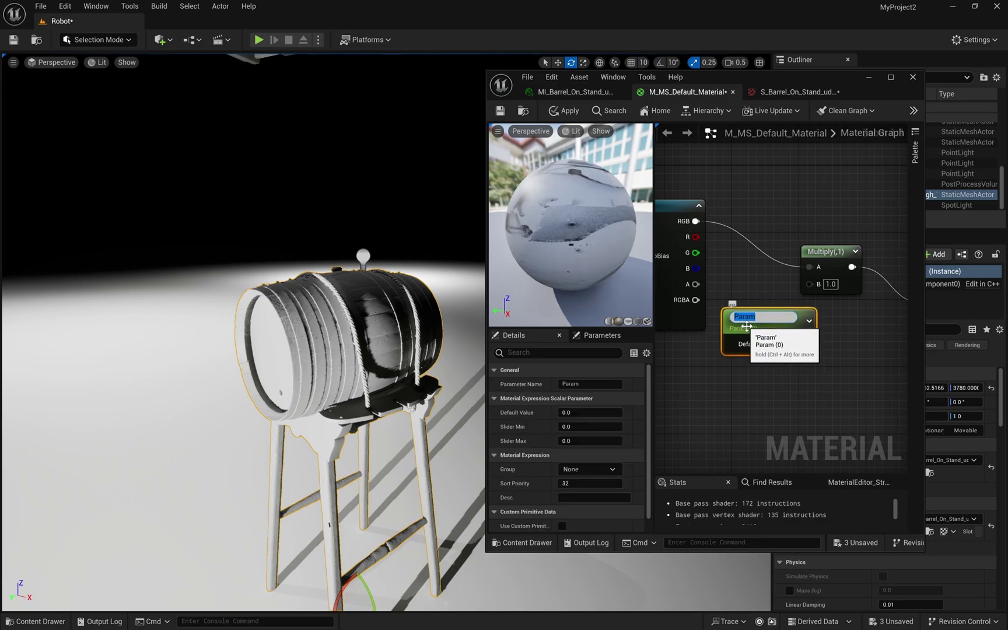
pyautogui.write('AO_I')
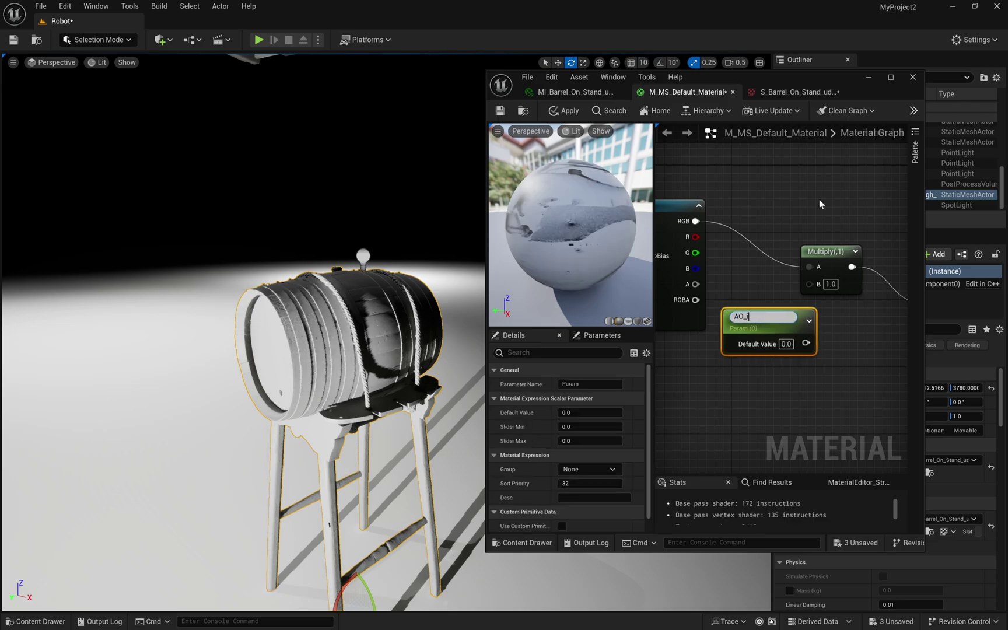
pyautogui.write('t')
pyautogui.write('ntensity')
pyautogui.press('Return')
# Set AO_Intensity's default value to 1, connect it to the Multiply node's B input and apply the material
pyautogui.click(786, 340)
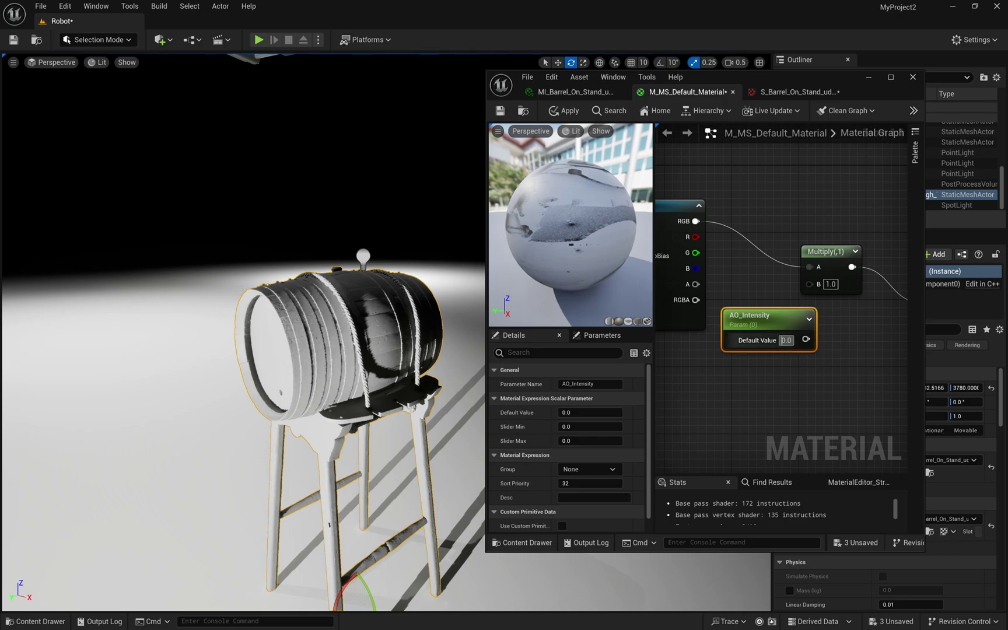
pyautogui.write('2')
pyautogui.press('BackSpace')
pyautogui.write('1')
pyautogui.press('Return')
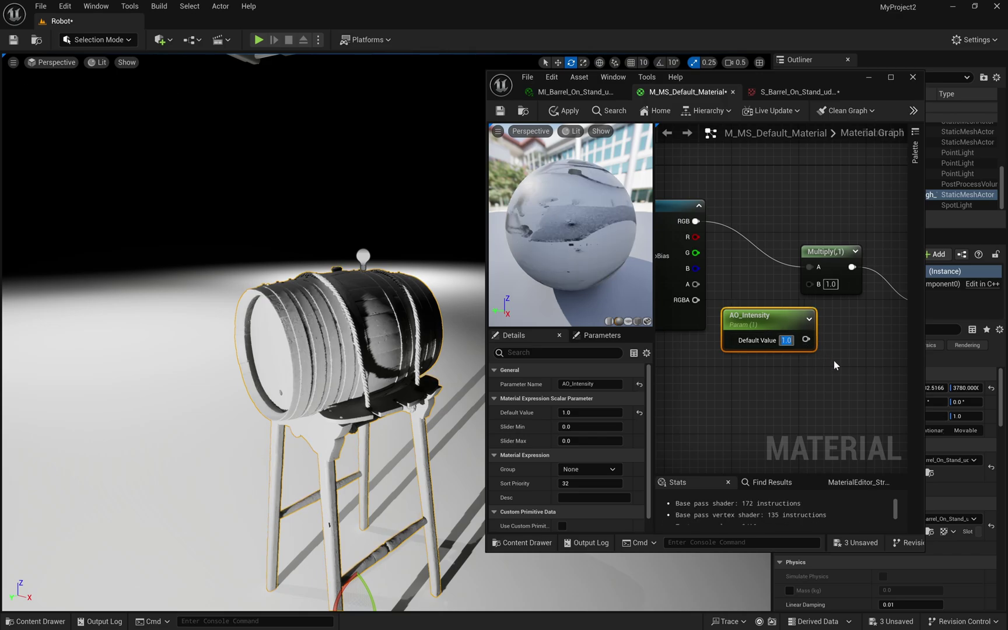
pyautogui.moveTo(806, 339); pyautogui.dragTo(823, 270)
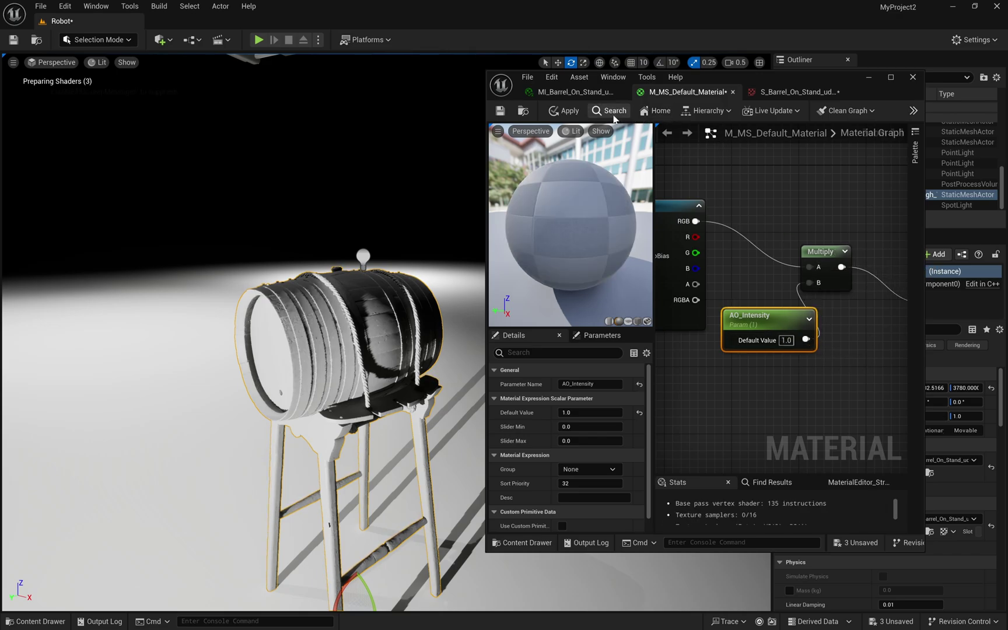
pyautogui.click(567, 114)
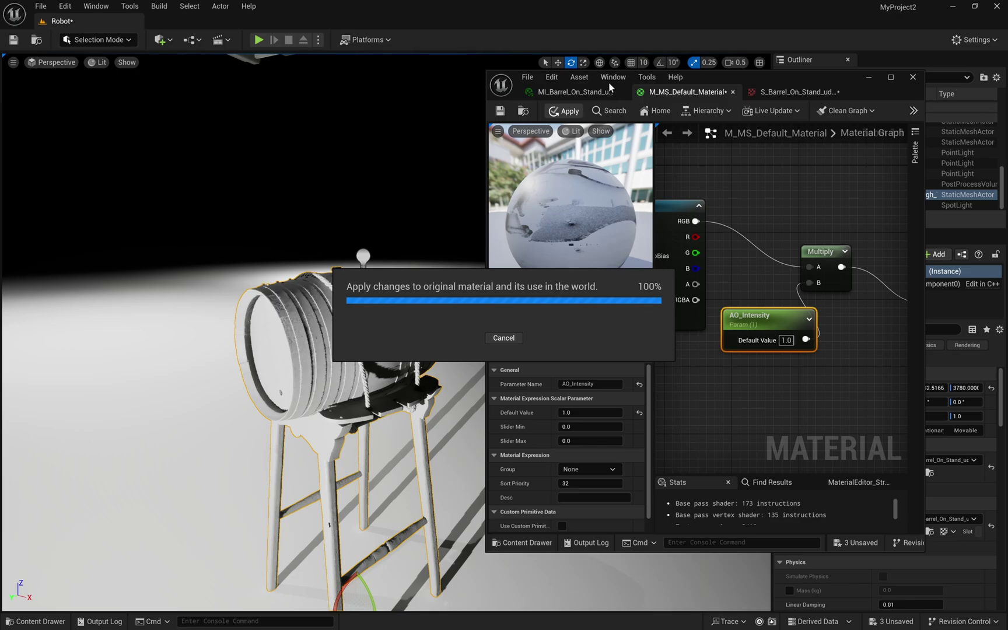
# Enable the AO_Intensity override in the barrel's material instance and try the values 100 and 0
pyautogui.click(582, 94)
pyautogui.moveTo(484, 233); pyautogui.dragTo(484, 233, button='right')
pyautogui.click(524, 280)
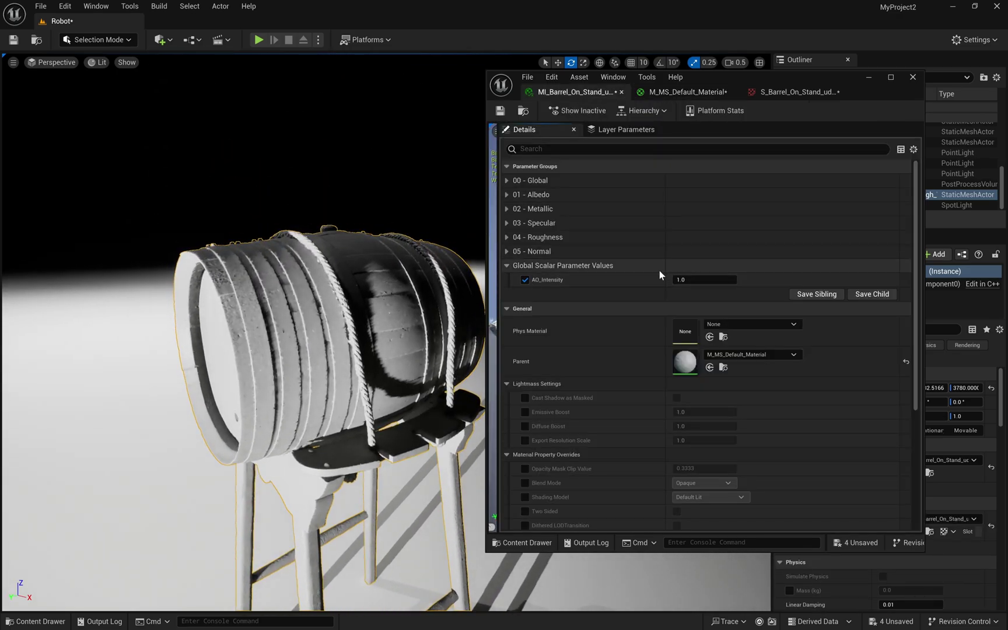
pyautogui.moveTo(687, 279)
pyautogui.mouseDown()
pyautogui.moveTo(735, 280)
pyautogui.moveTo(686, 279)
pyautogui.mouseUp()
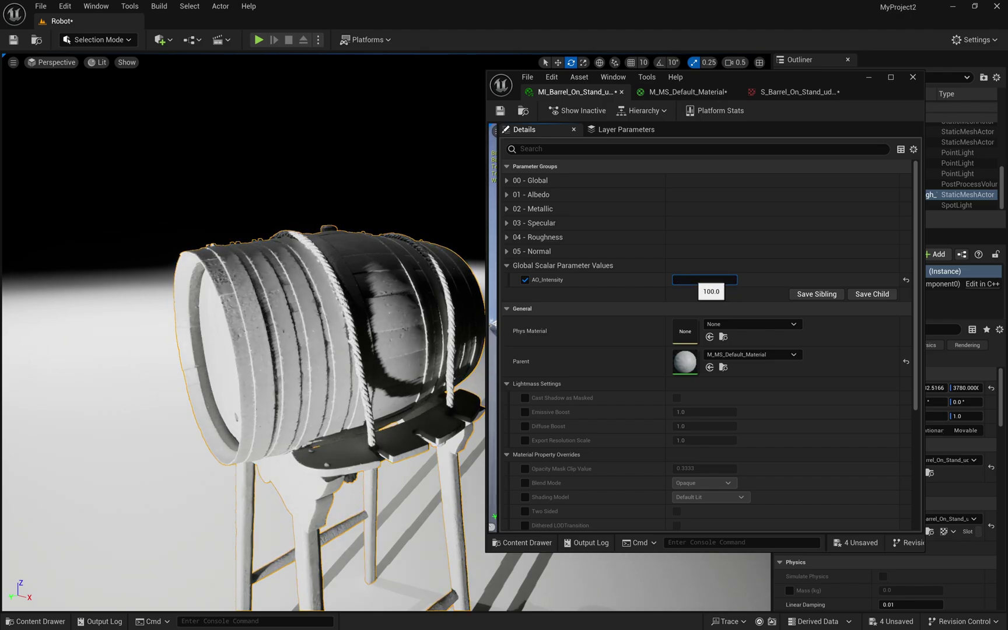
pyautogui.write('0')
pyautogui.press('Return')
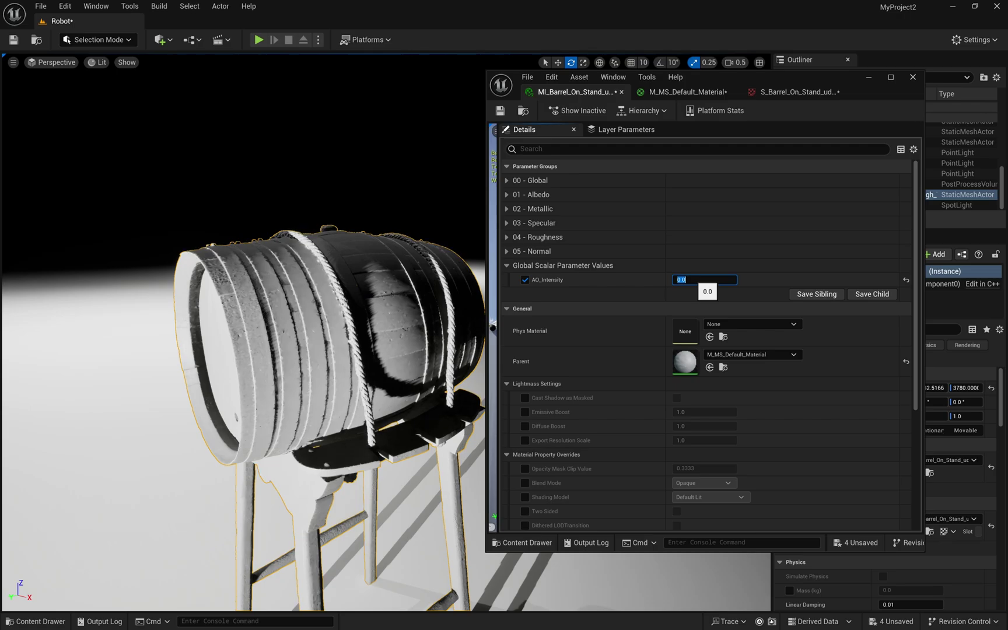
# Compare the barrel's shading with AO_Intensity at 10 and at 0 from several angles, including its front end
pyautogui.moveTo(443, 233)
pyautogui.mouseDown(button='right')
pyautogui.moveTo(490, 236)
pyautogui.moveTo(426, 239)
pyautogui.mouseUp(button='right')
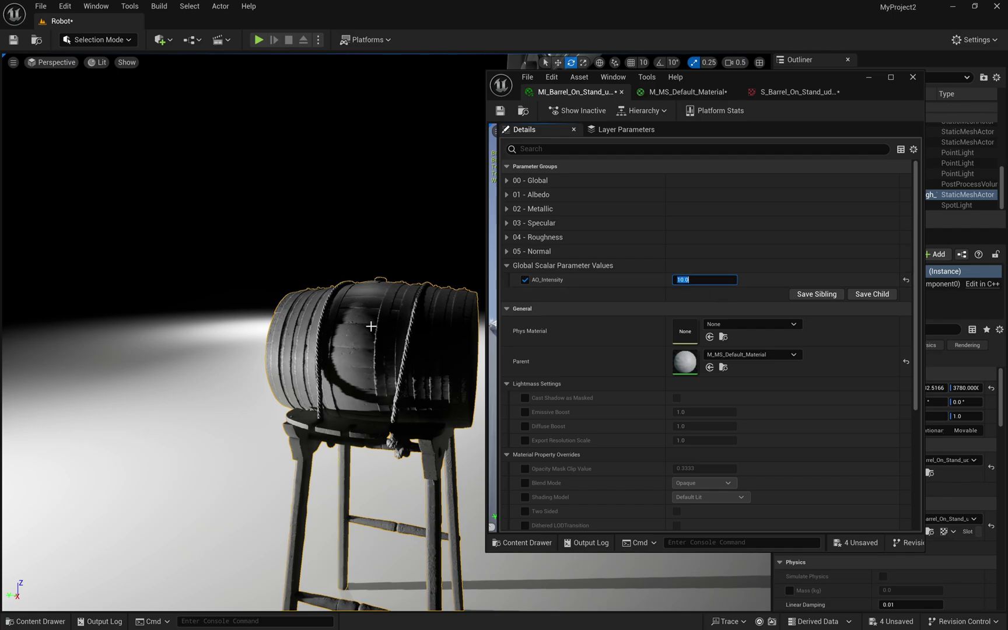
pyautogui.moveTo(408, 251); pyautogui.dragTo(88, 263, button='right')
pyautogui.scroll(-1, 151, 257)
pyautogui.moveTo(326, 347); pyautogui.dragTo(356, 361, button='right')
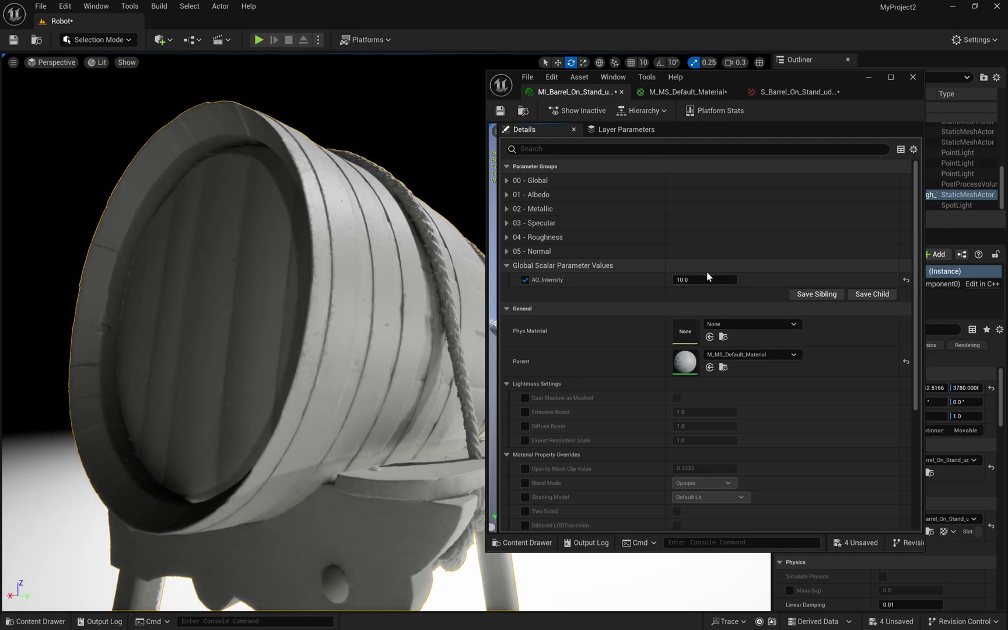
pyautogui.click(706, 279)
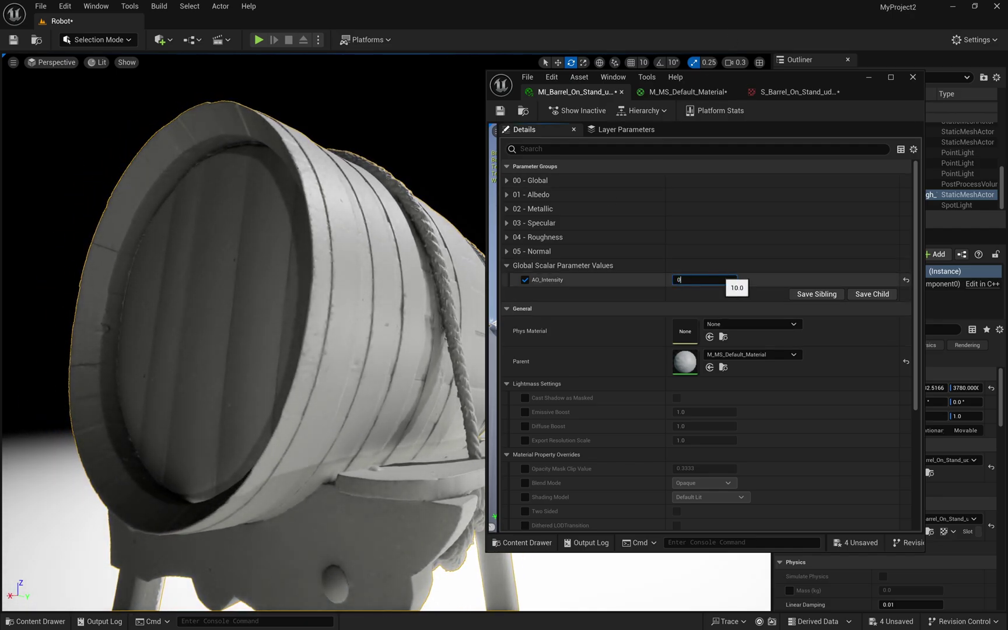
pyautogui.press('Return')
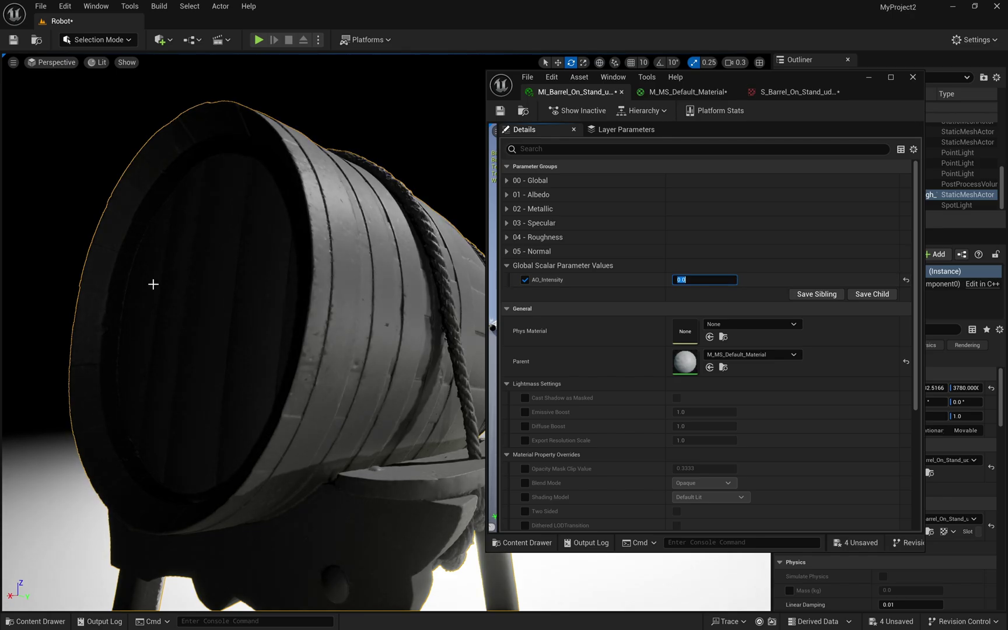
pyautogui.moveTo(152, 286); pyautogui.dragTo(233, 294, button='right')
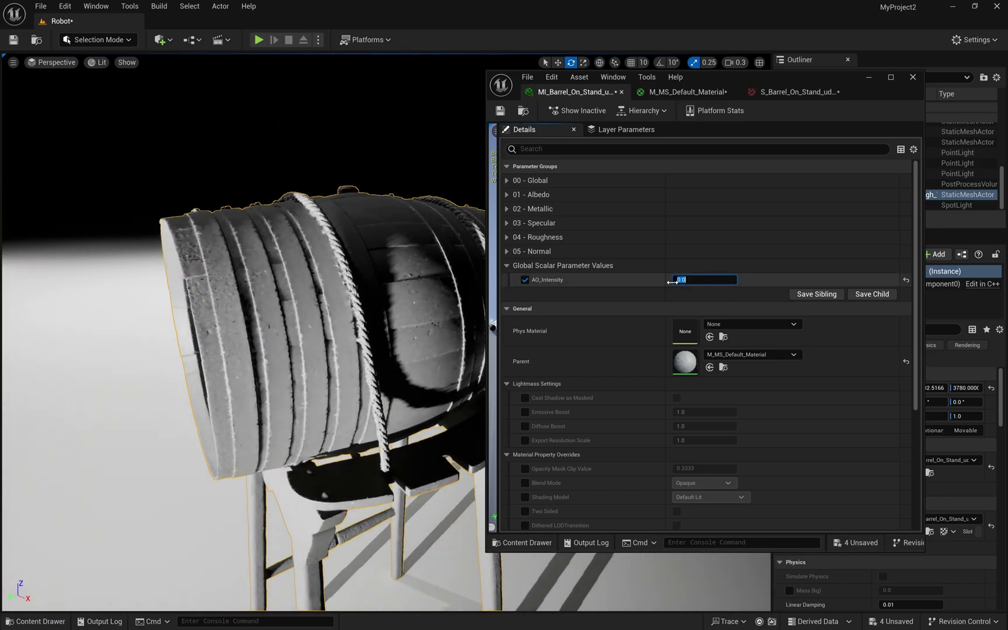
# Try AO_Intensity values of 10, 1 and 3 while viewing the underside of the stand, and settle on 2
pyautogui.press('Return')
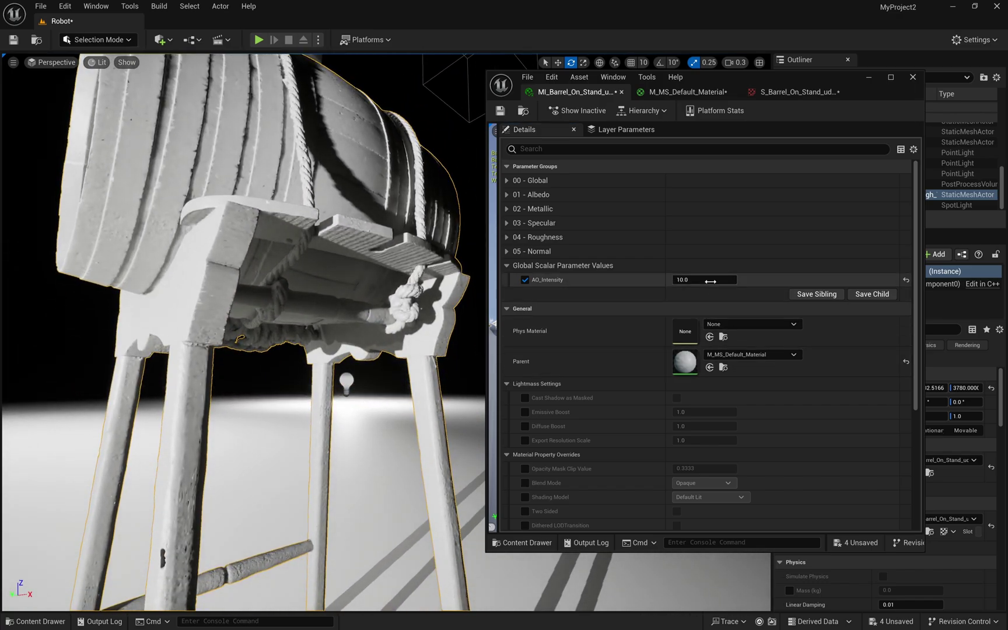
pyautogui.write('1')
pyautogui.press('Return')
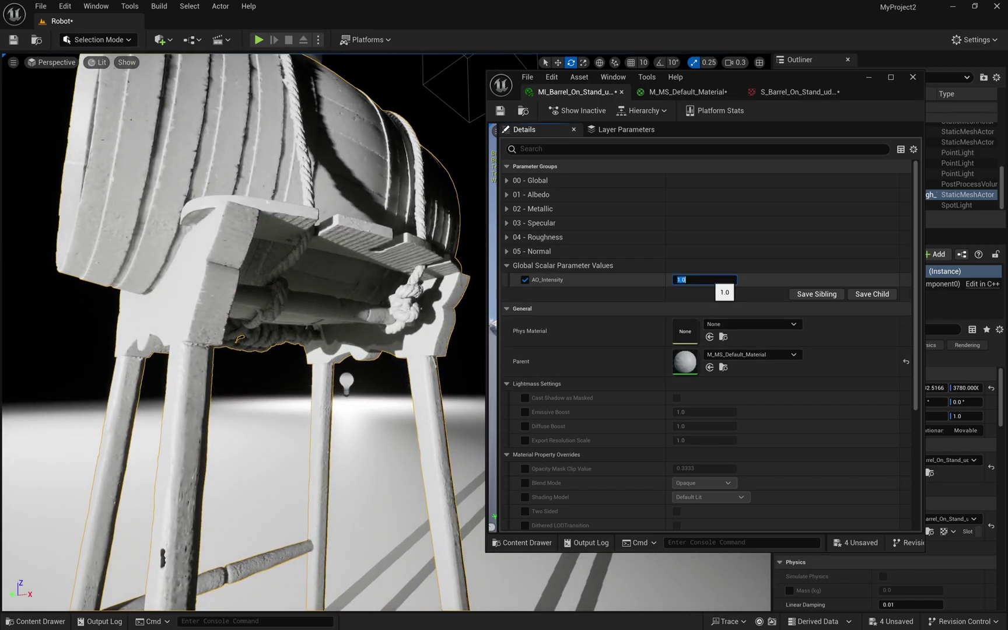
pyautogui.write('3')
pyautogui.press('Return')
pyautogui.write('2')
pyautogui.press('Return')
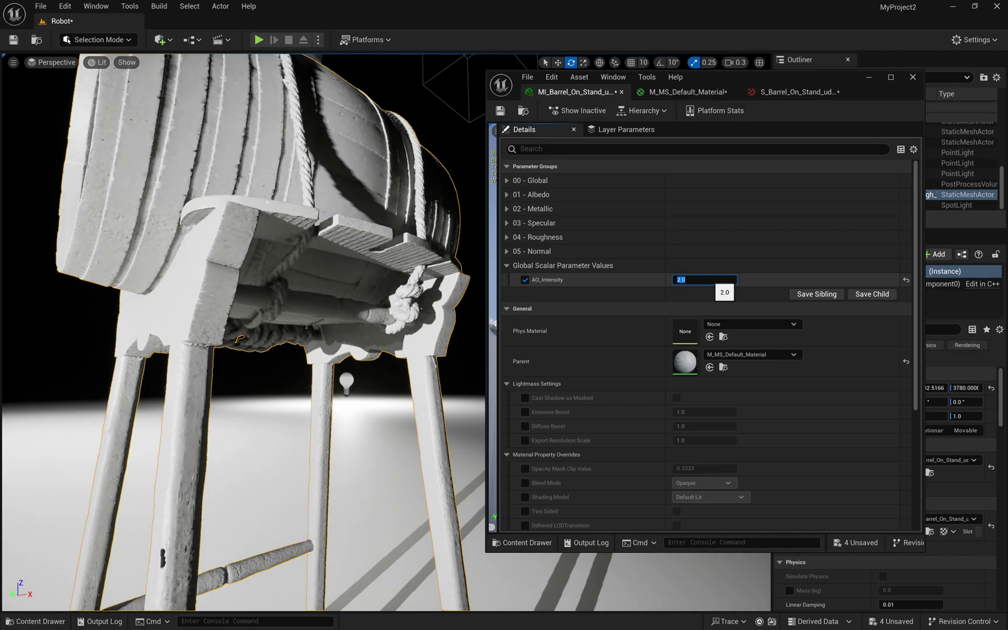
# Select PointLight3 beside the barrel and set its intensity to 0 cd
pyautogui.keyDown('alt'); pyautogui.moveTo(374, 262); pyautogui.dragTo(105, 234); pyautogui.keyUp('alt')
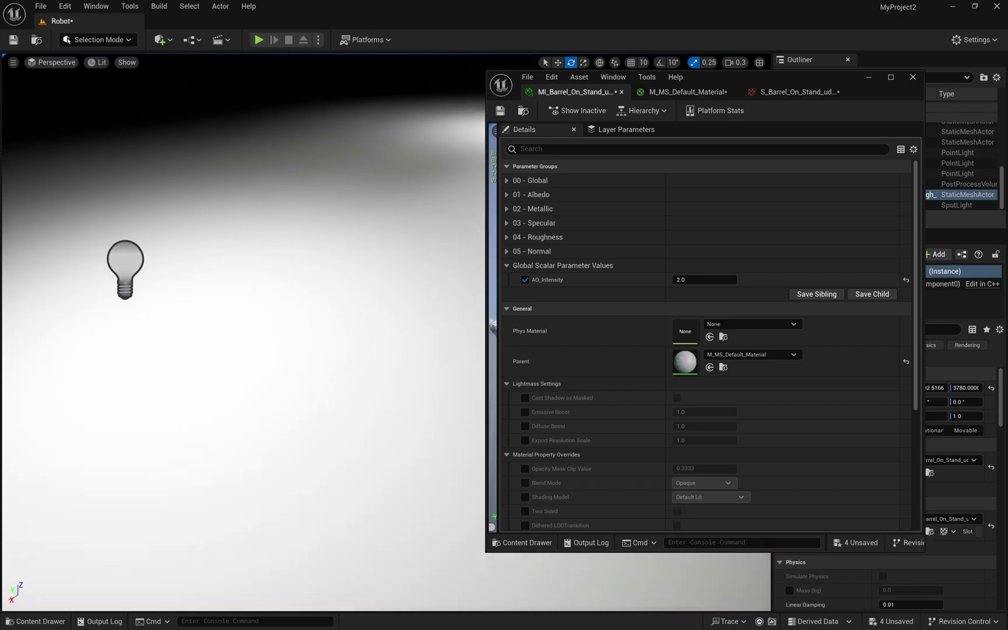
pyautogui.click(279, 270)
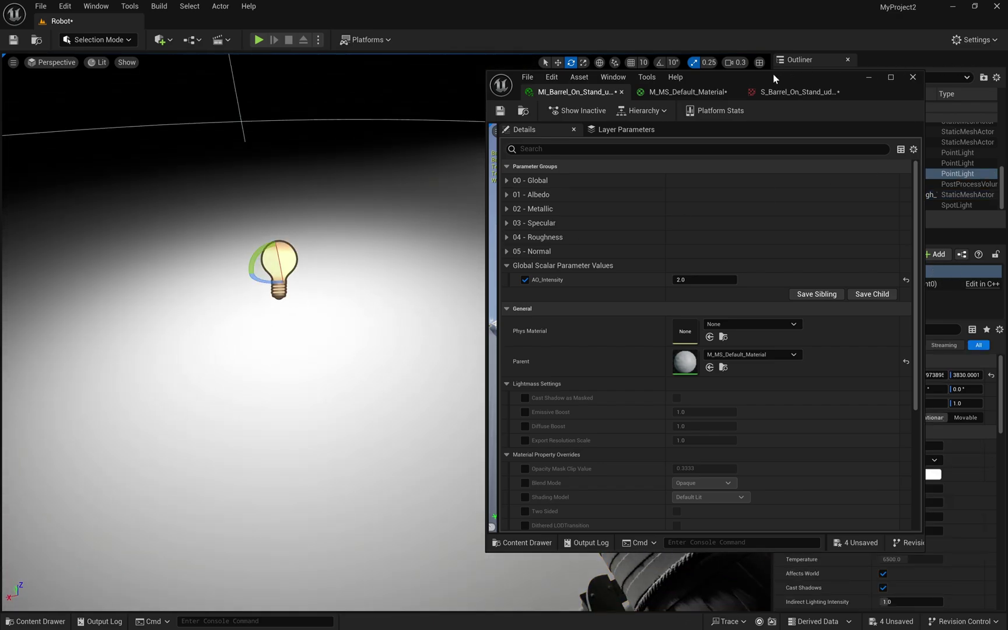
pyautogui.moveTo(773, 78); pyautogui.dragTo(792, 0)
pyautogui.click(900, 445)
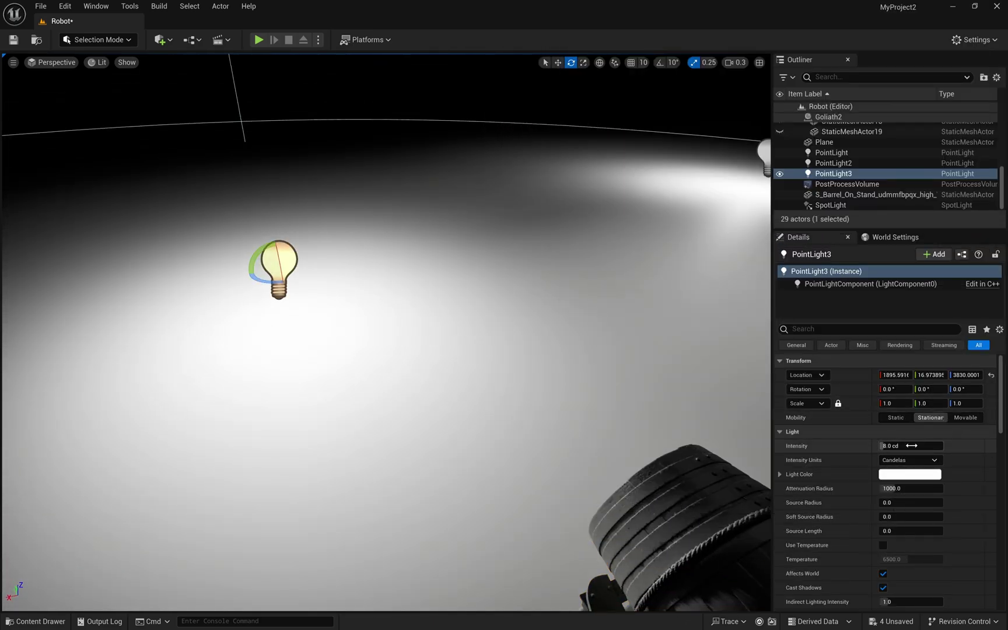
pyautogui.write('0')
pyautogui.press('Return')
# Inspect the barrel's shading with the light off from the front, the side and below
pyautogui.moveTo(386, 332); pyautogui.dragTo(440, 360, button='right')
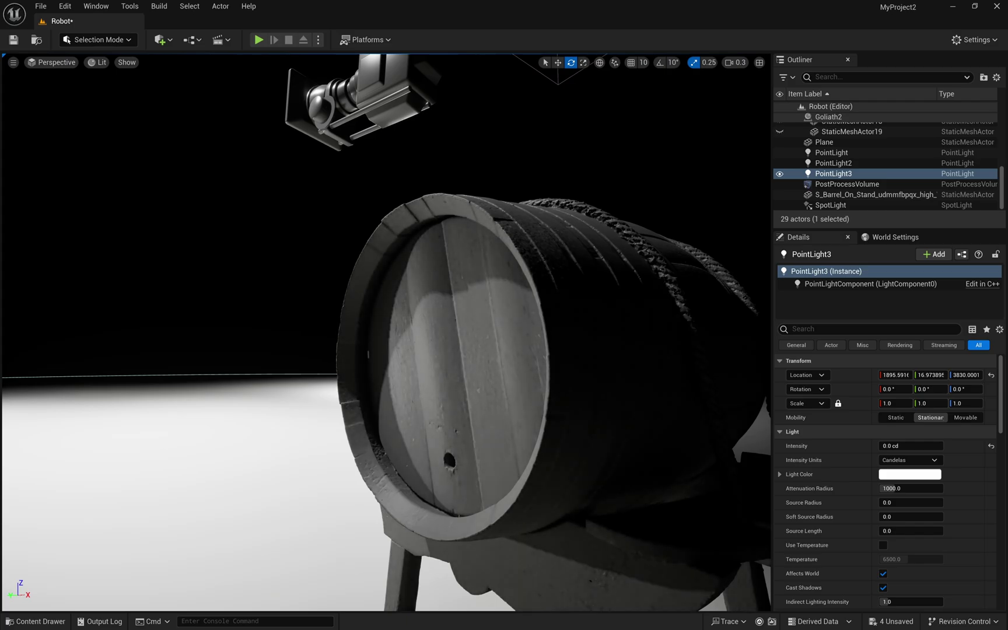
pyautogui.moveTo(192, 237); pyautogui.dragTo(432, 237, button='right')
pyautogui.keyDown('alt'); pyautogui.moveTo(484, 99); pyautogui.dragTo(408, 67); pyautogui.keyUp('alt')
pyautogui.keyDown('alt'); pyautogui.moveTo(478, 245); pyautogui.dragTo(501, 349); pyautogui.keyUp('alt')
pyautogui.keyDown('alt'); pyautogui.moveTo(432, 279); pyautogui.dragTo(537, 257); pyautogui.keyUp('alt')
pyautogui.moveTo(468, 294); pyautogui.dragTo(444, 233, button='right')
pyautogui.moveTo(468, 294); pyautogui.dragTo(408, 292, button='right')
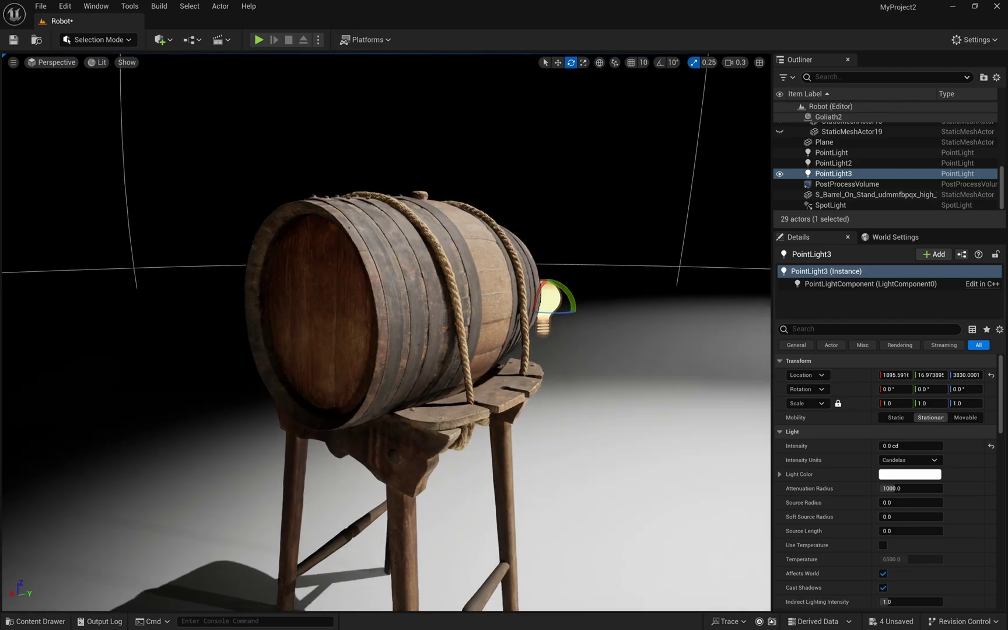
pyautogui.moveTo(435, 245); pyautogui.dragTo(435, 291, button='middle')
pyautogui.moveTo(440, 265); pyautogui.dragTo(421, 312, button='right')
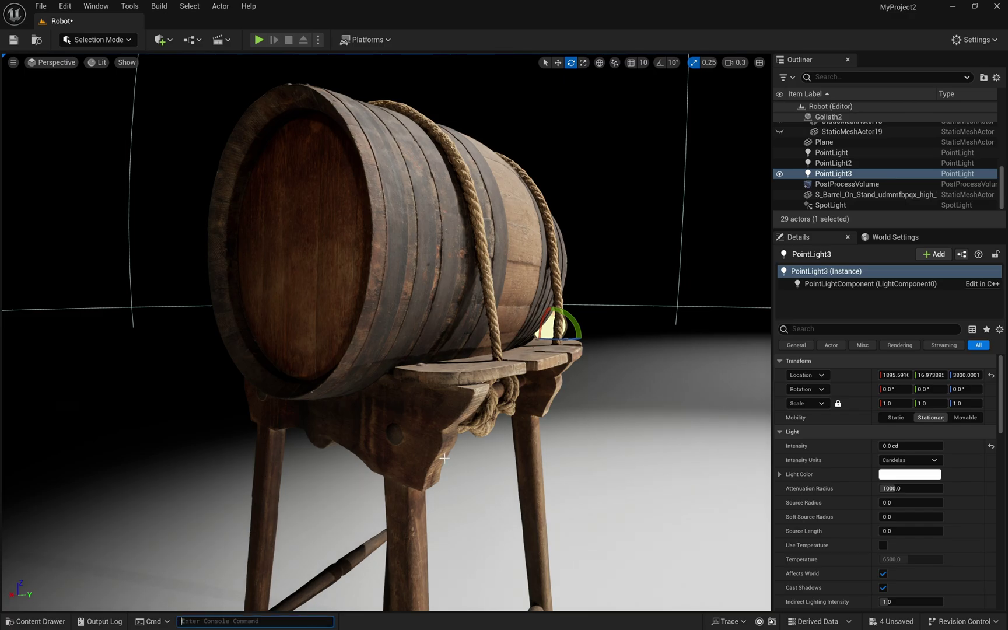
# Rerun the console commands r.Lumen.ScreenProbeGather.ShortRangeAO 0 and r.Lumen.DiffuseIndirect.SSAO 1
pyautogui.press('Up')
pyautogui.press('Return')
pyautogui.press('Up')
pyautogui.press('Up')
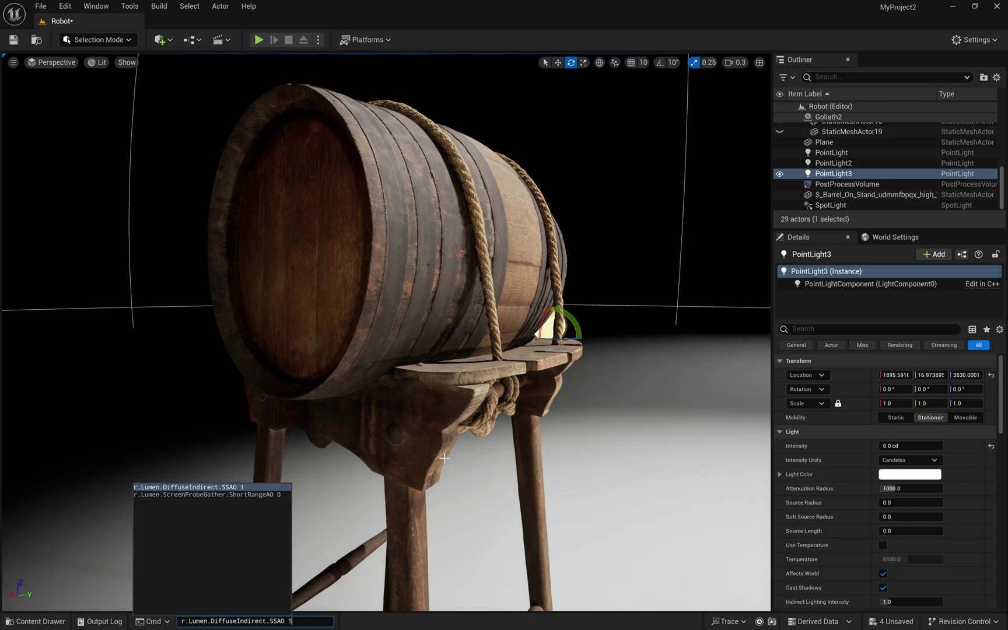
pyautogui.press('Return')
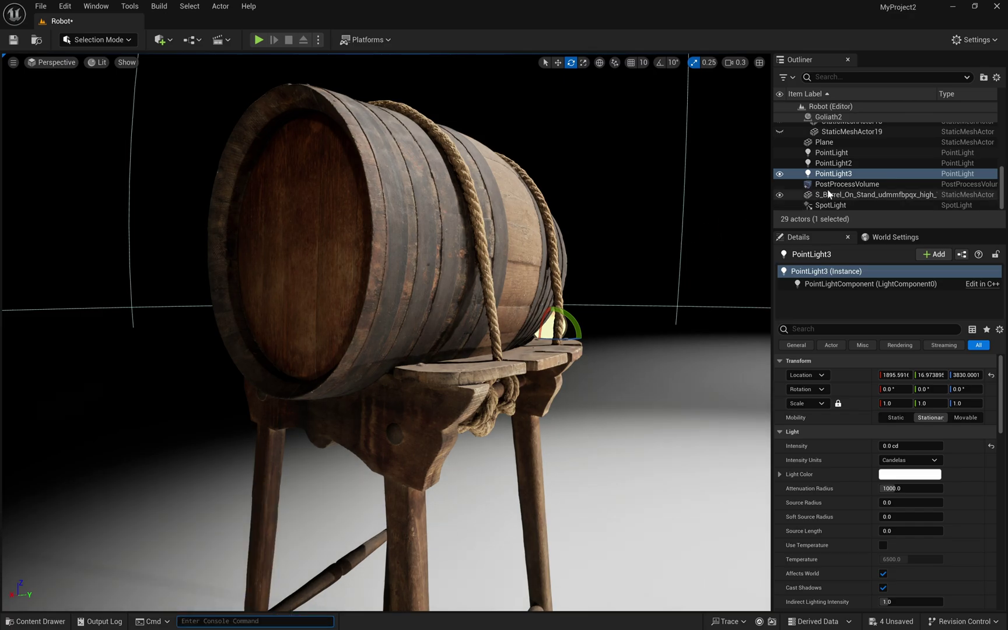
# Set the PostProcessVolume's Ambient Occlusion intensity to 1.0
pyautogui.click(847, 184)
pyautogui.scroll(-10, 890, 458)
pyautogui.scroll(-6, 890, 459)
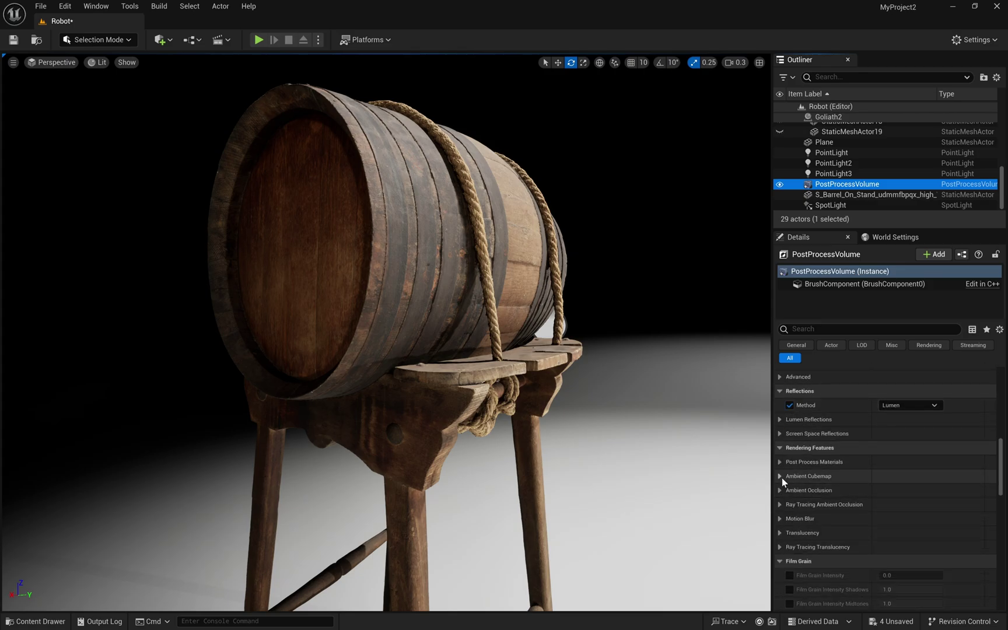
pyautogui.click(780, 490)
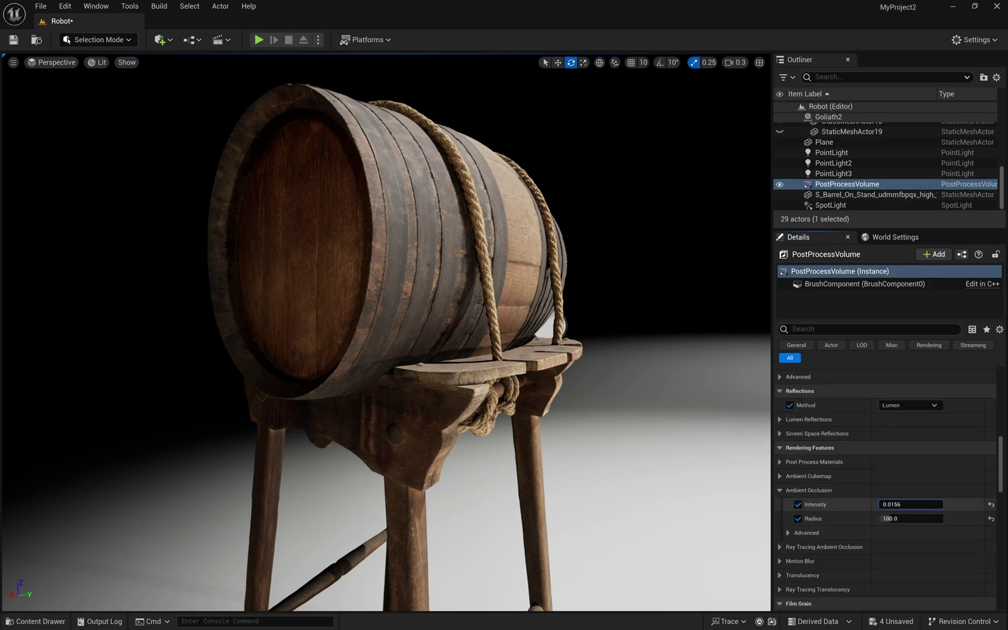
pyautogui.moveTo(910, 504)
pyautogui.mouseDown()
pyautogui.moveTo(943, 503)
pyautogui.moveTo(878, 504)
pyautogui.moveTo(942, 504)
pyautogui.mouseUp()
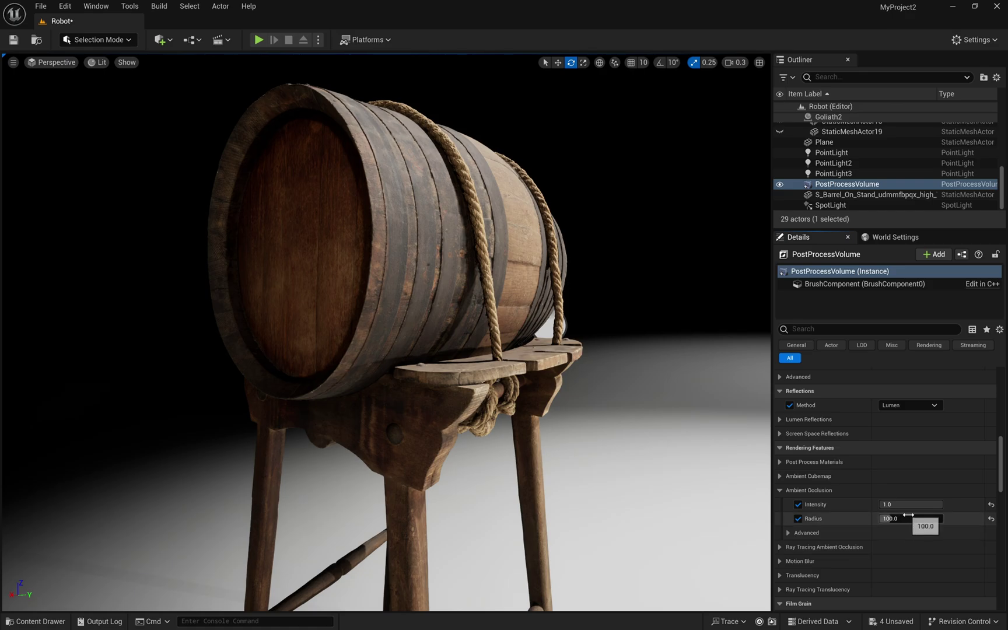
# Reset the PostProcessVolume's Ambient Occlusion radius to its default, and set it to 100
pyautogui.click(992, 519)
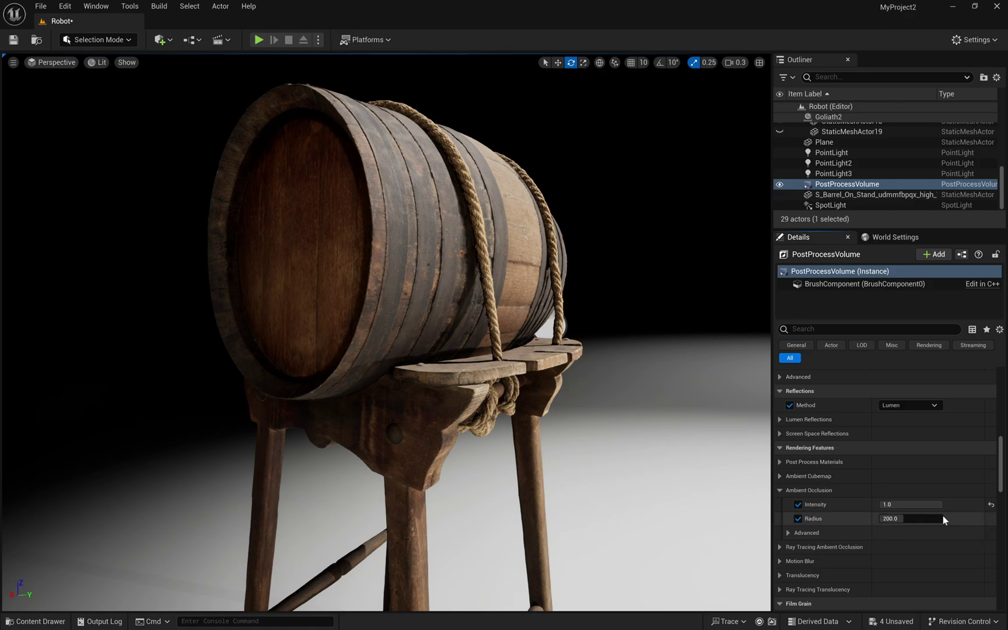
pyautogui.click(928, 517)
pyautogui.write('10')
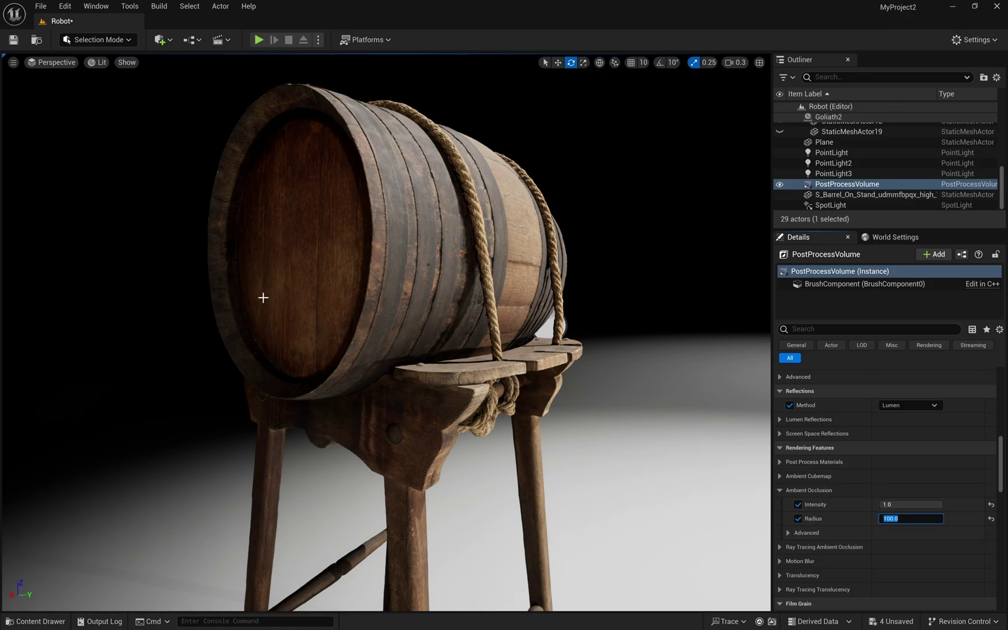
# Vary the PostProcessVolume's Ambient Occlusion intensity to compare the shading with the barrel seen from above, ending at 1.0
pyautogui.moveTo(263, 297); pyautogui.dragTo(216, 373, button='right')
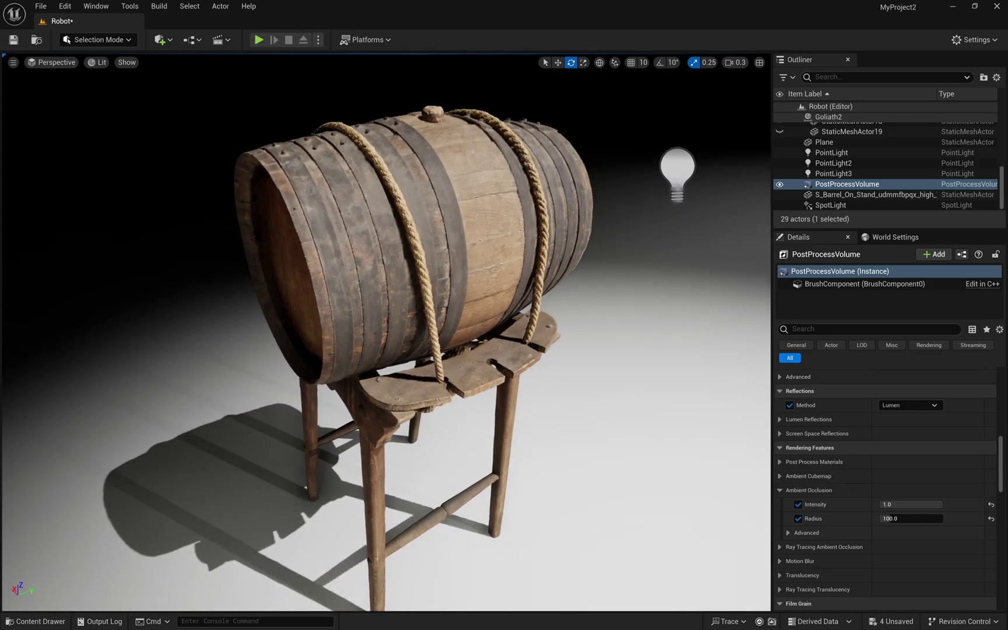
pyautogui.moveTo(906, 504)
pyautogui.mouseDown()
pyautogui.moveTo(883, 504)
pyautogui.moveTo(939, 504)
pyautogui.moveTo(881, 504)
pyautogui.moveTo(940, 503)
pyautogui.mouseUp()
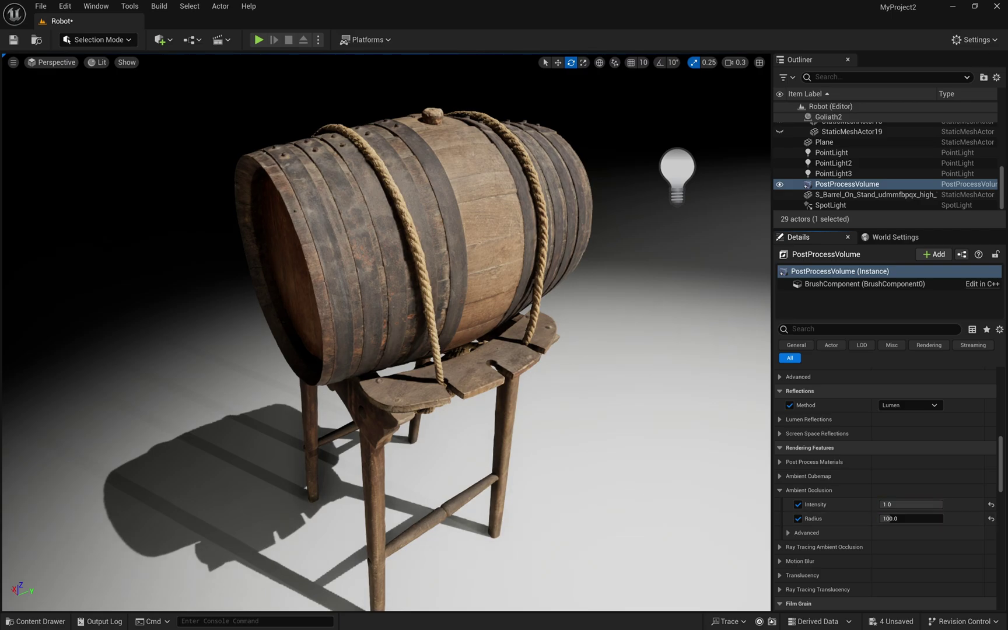
# Bring up the barrel's material instance and raise its AO_Intensity parameter to about 13.68
pyautogui.moveTo(509, 1); pyautogui.dragTo(808, 82)
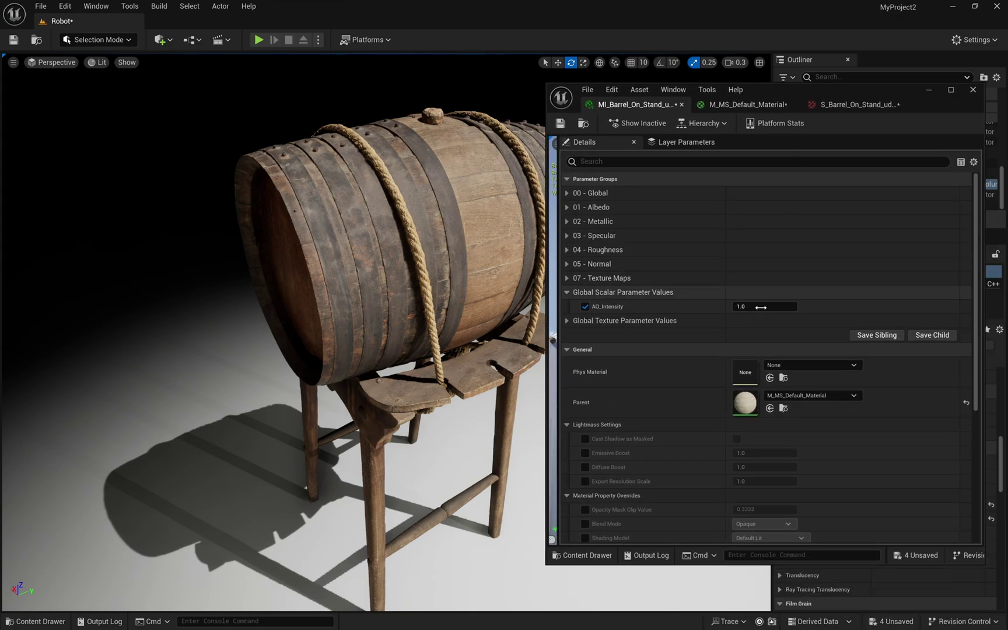
pyautogui.moveTo(762, 306); pyautogui.dragTo(808, 306)
pyautogui.click(762, 306)
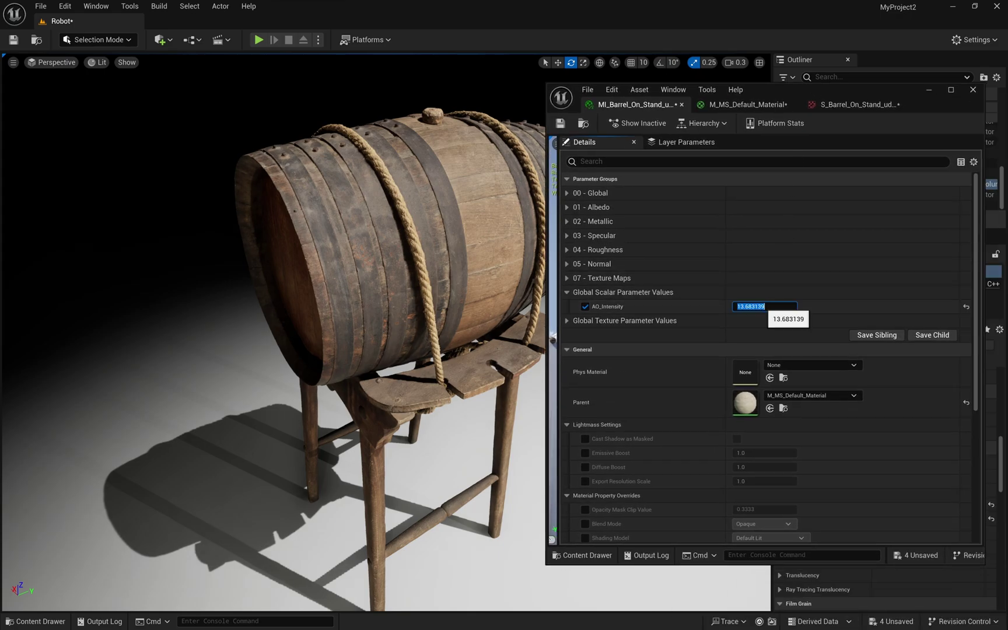
# Set the barrel material instance's AO_Intensity to 0 for comparison, and return it to 1
pyautogui.write('0')
pyautogui.press('Return')
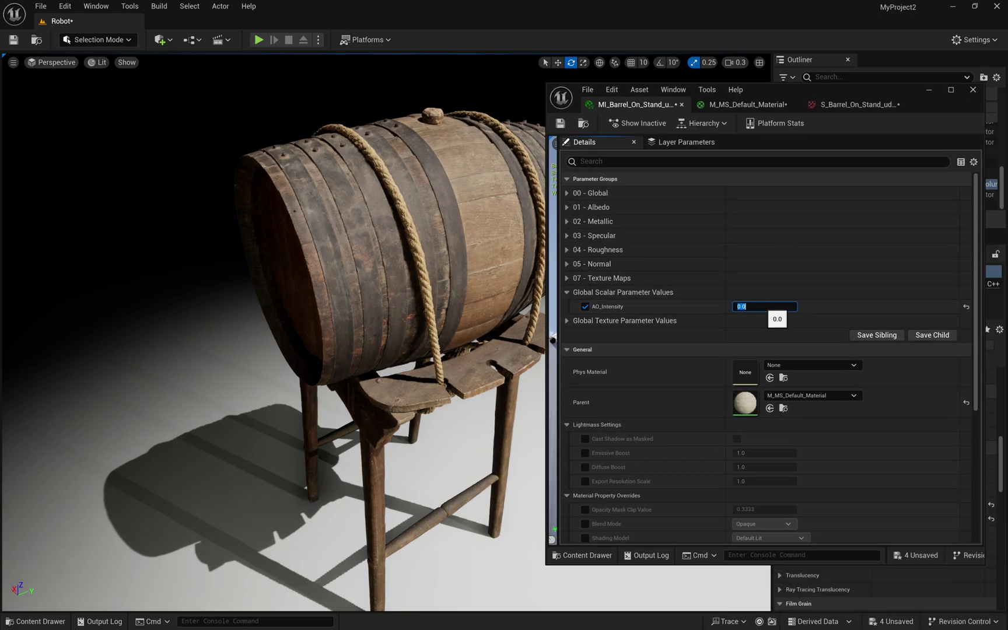
pyautogui.write('1')
pyautogui.press('Return')
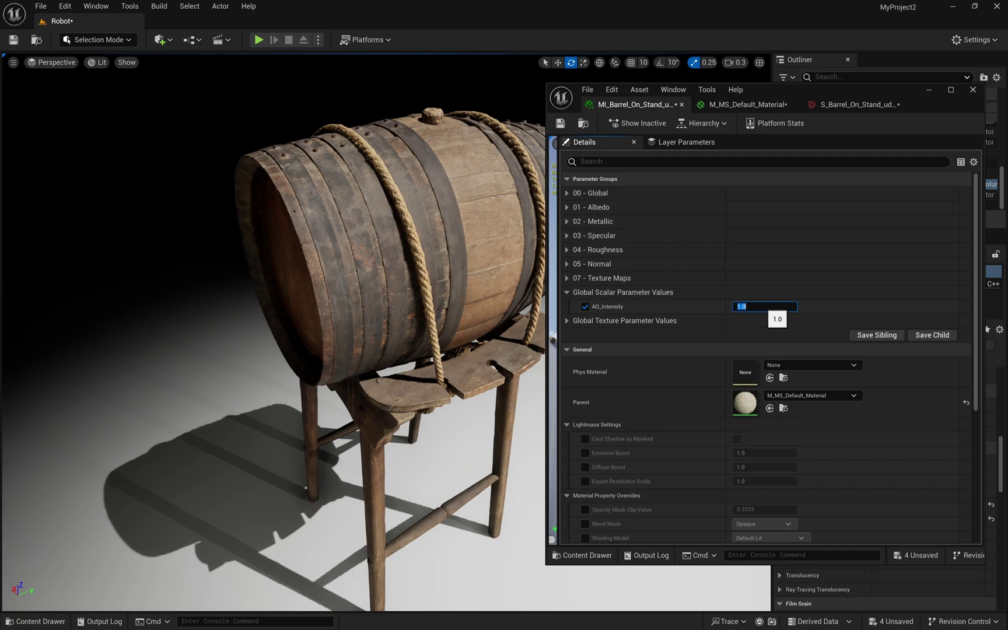